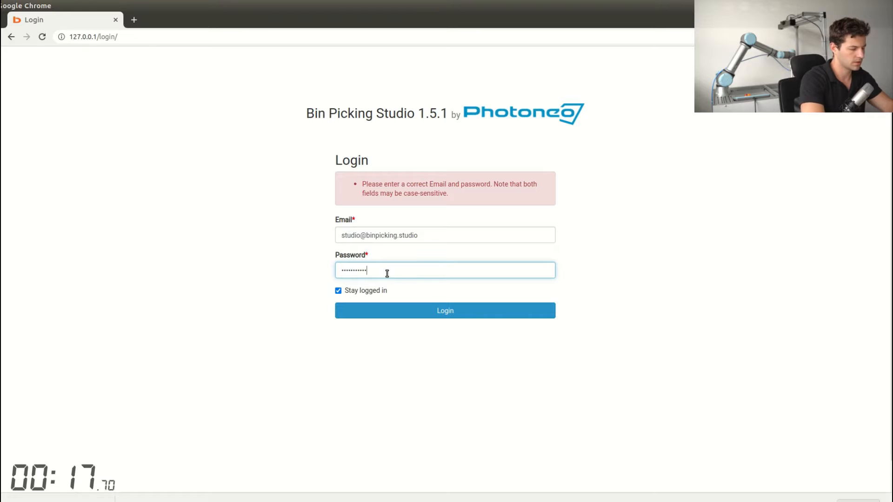
Submit the login form and create a new CAD-based solution
{"action": "key", "text": "Return"}
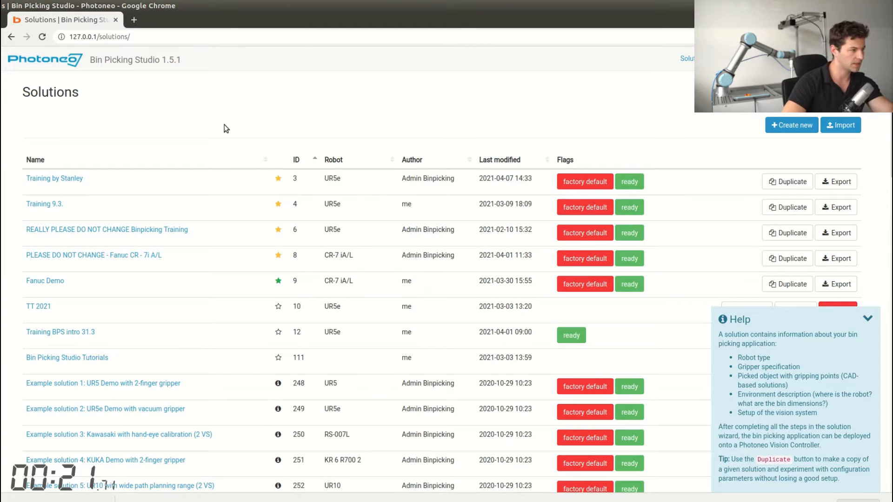
{"action": "left_click", "coordinate": [793, 128]}
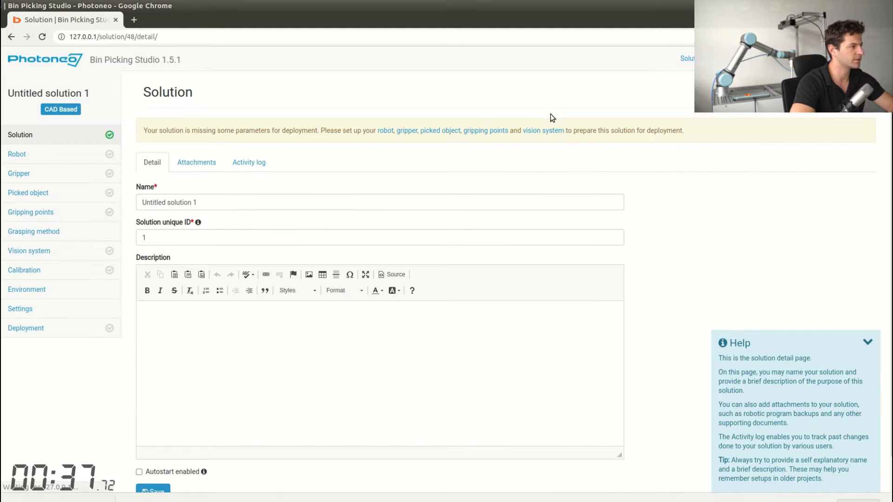
Rename the new solution as "BinPicking speedrun" and save its details
{"action": "left_click", "coordinate": [420, 196]}
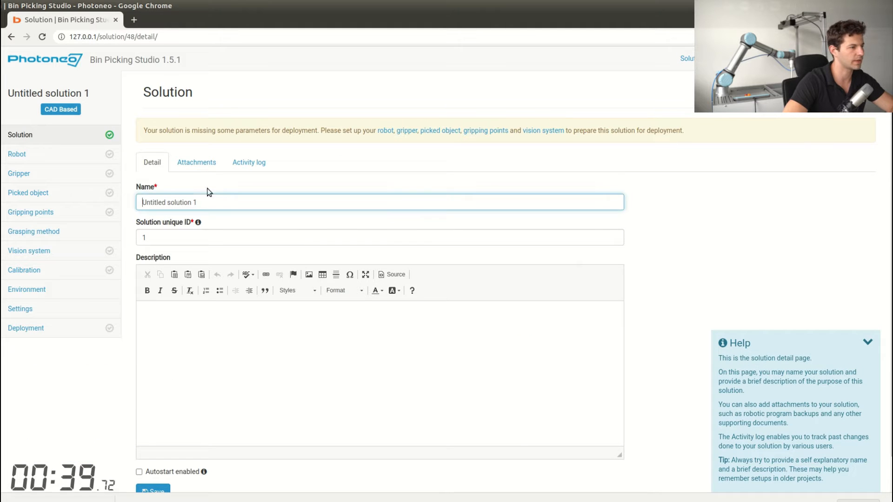
{"action": "key", "text": "BackSpace"}
{"action": "key", "text": "BackSpace"}
{"action": "key", "text": "BackSpace"}
{"action": "key", "text": "BackSpace"}
{"action": "key", "text": "BackSpace"}
{"action": "key", "text": "BackSpace"}
{"action": "key", "text": "BackSpace"}
{"action": "key", "text": "BackSpace"}
{"action": "key", "text": "BackSpace"}
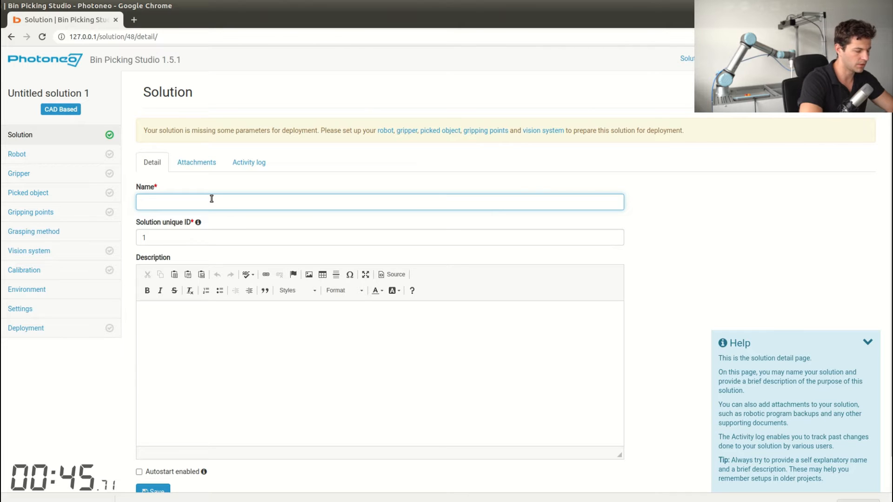
{"action": "type", "text": "BinPicking "}
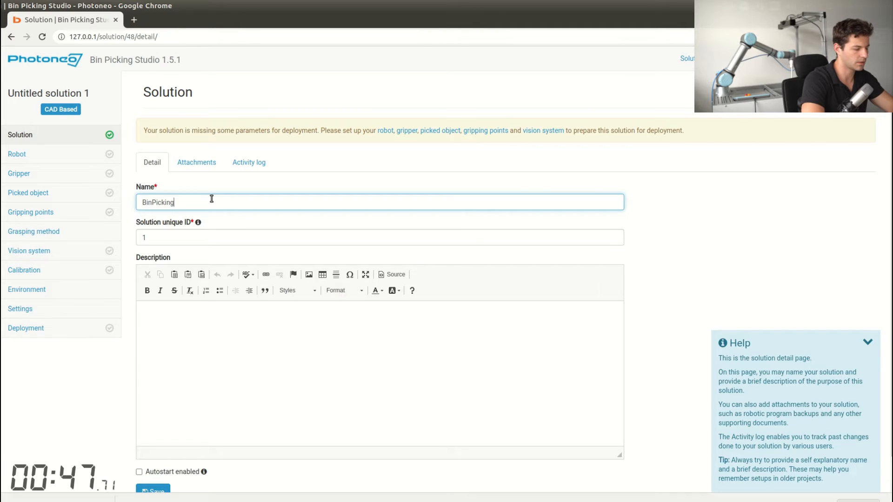
{"action": "type", "text": "speedrun"}
{"action": "left_click", "coordinate": [167, 351]}
{"action": "scroll", "coordinate": [181, 224], "scroll_direction": "down", "scroll_amount": 1}
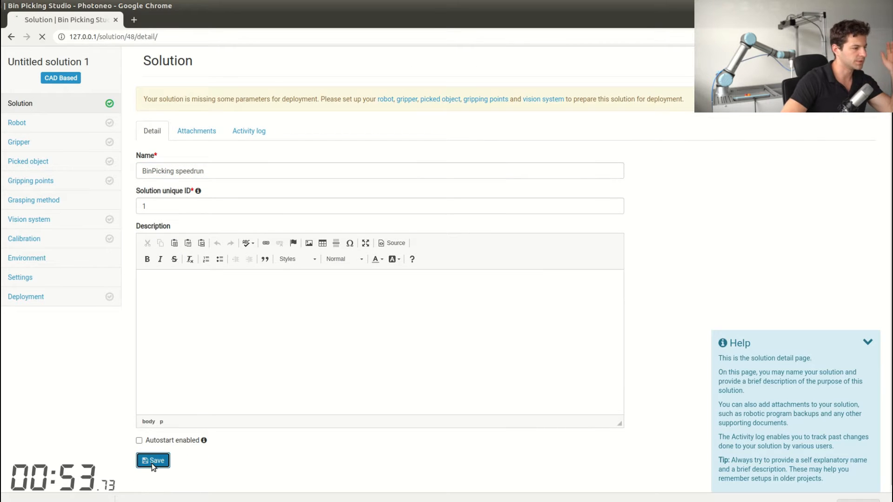
Filter the robots by manufacturer Universal Robots and name "UR5", and select the UR5e for the solution
{"action": "left_click", "coordinate": [57, 150]}
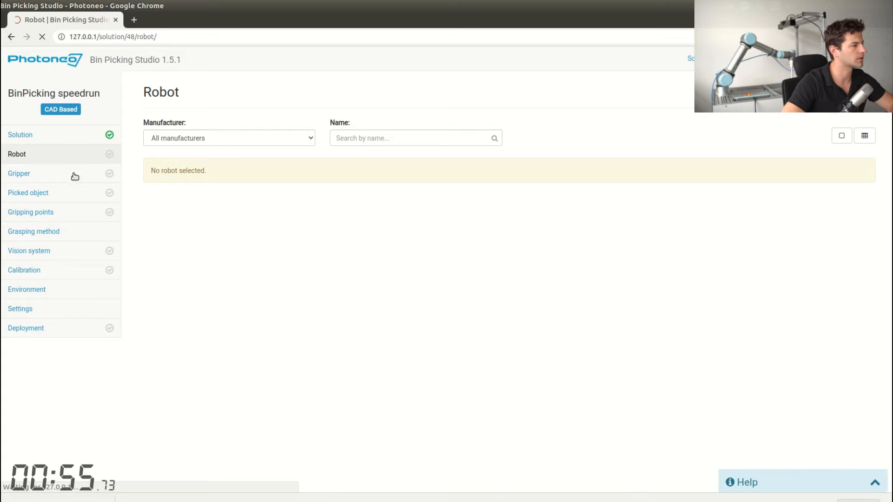
{"action": "left_click", "coordinate": [208, 139]}
{"action": "left_click", "coordinate": [193, 238]}
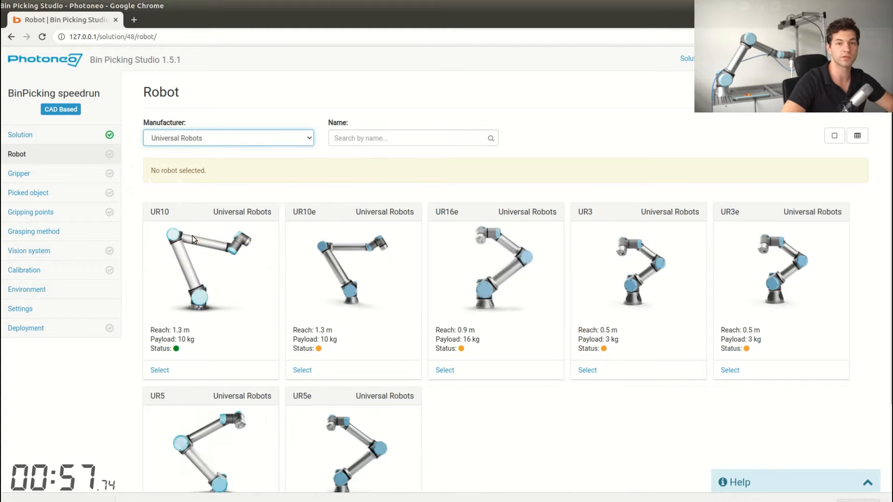
{"action": "left_click", "coordinate": [385, 139]}
{"action": "type", "text": "UR5"}
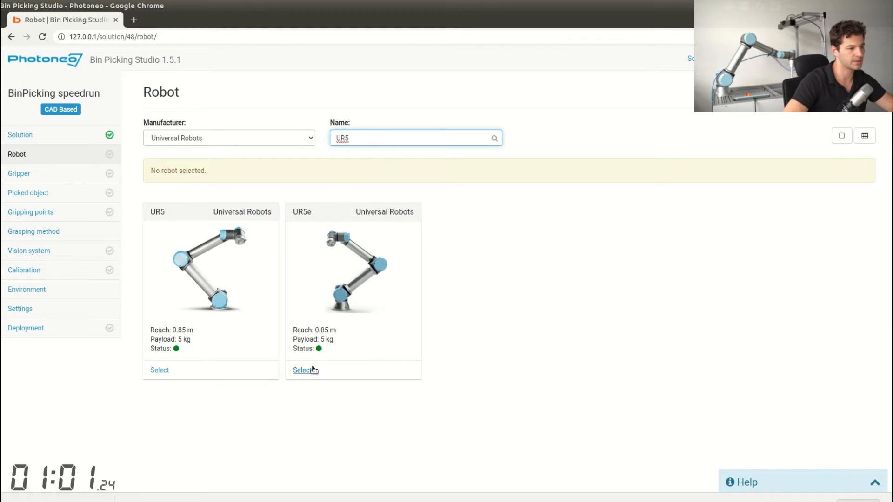
{"action": "left_click", "coordinate": [312, 370]}
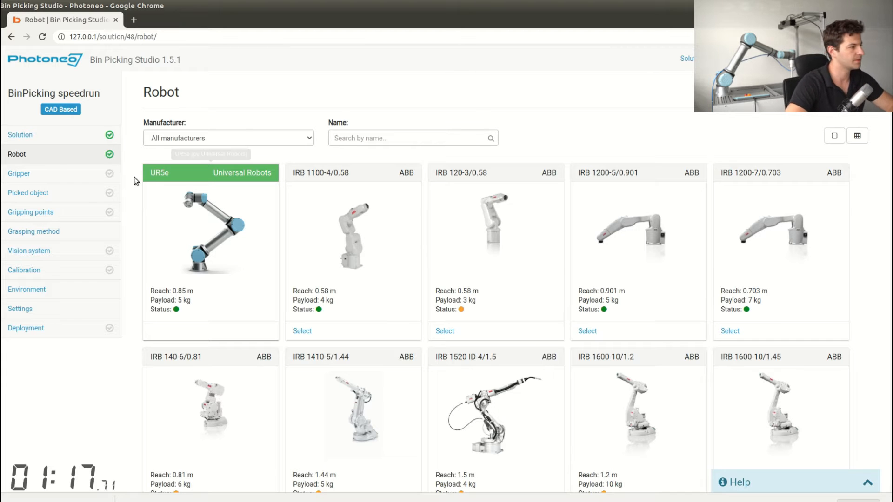
Start adding a new gripper and name it "Vacuum Gripper speedrun"
{"action": "left_click", "coordinate": [48, 174]}
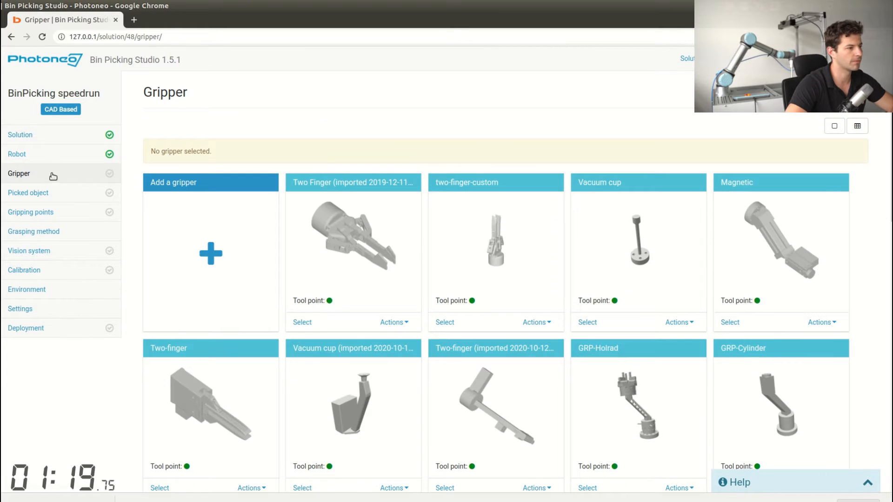
{"action": "left_click", "coordinate": [204, 264]}
{"action": "left_click", "coordinate": [170, 150]}
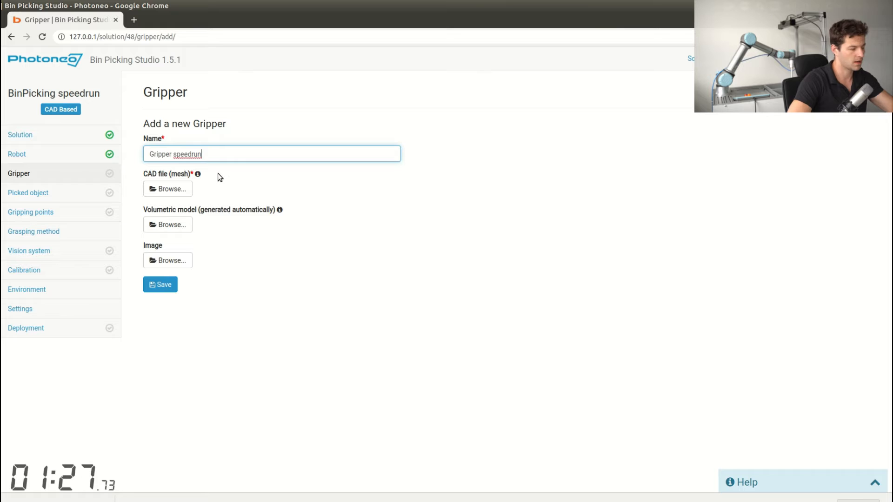
{"action": "type", "text": "Vacuum"}
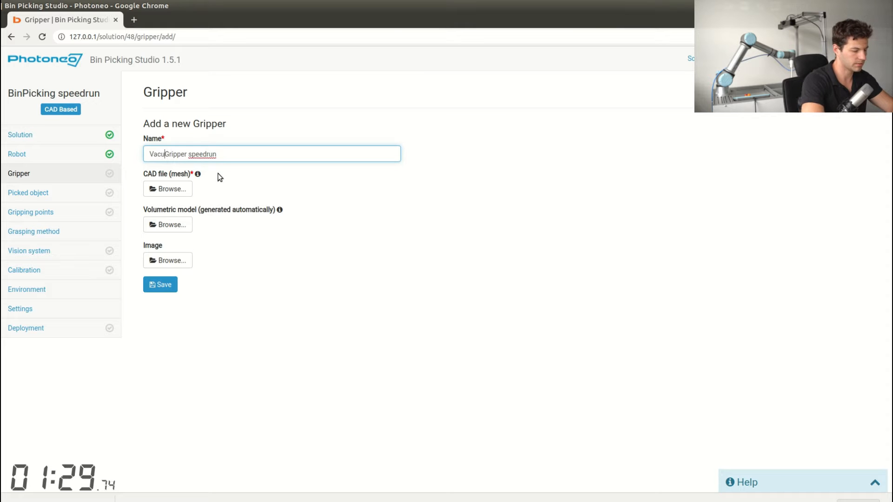
Load the mesh "gripper_rurka_custom_UR5_D20_m5NYJ3A_CHXjhc_sePAs3k (1).stl" as the gripper's CAD file and save the gripper
{"action": "left_click", "coordinate": [175, 191]}
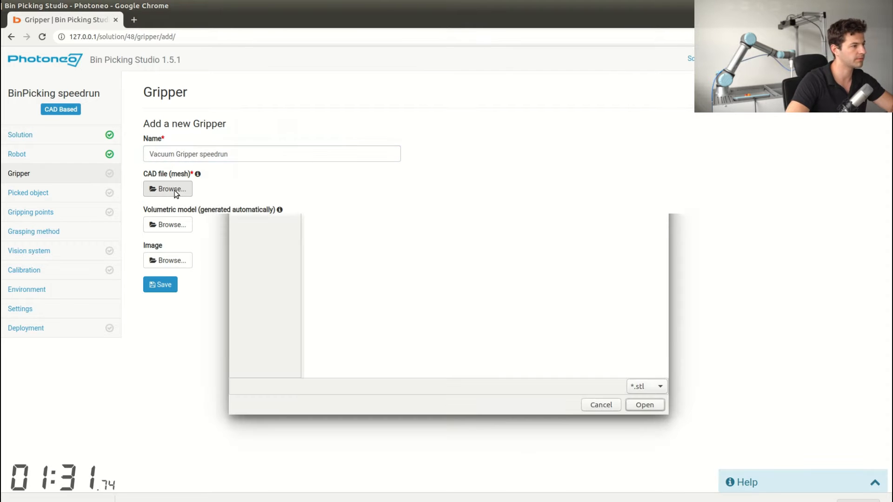
{"action": "left_click", "coordinate": [344, 144]}
{"action": "left_click", "coordinate": [345, 135]}
{"action": "left_click", "coordinate": [640, 406]}
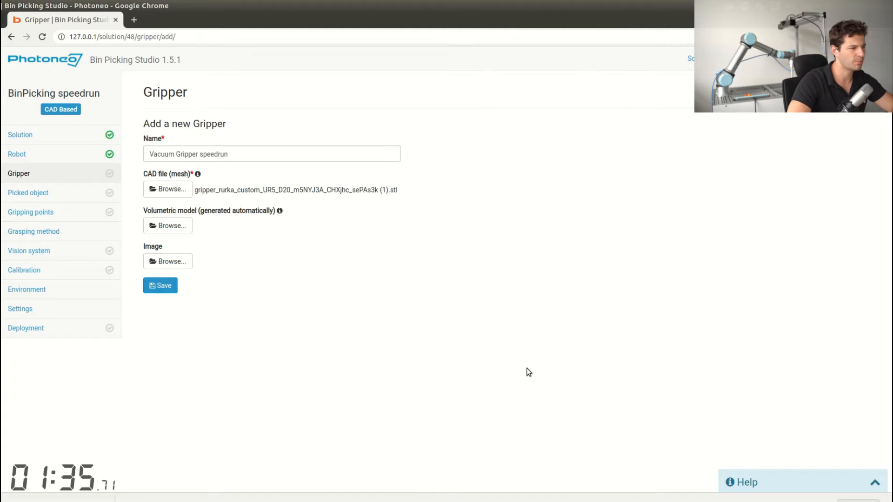
{"action": "left_click", "coordinate": [158, 285]}
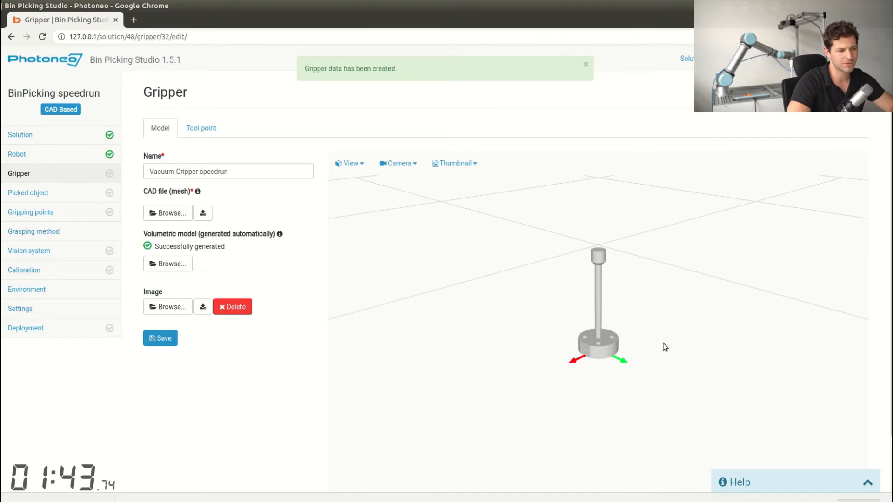
{"action": "left_click_drag", "start_coordinate": [665, 346], "coordinate": [585, 309]}
{"action": "left_click_drag", "start_coordinate": [672, 267], "coordinate": [653, 428]}
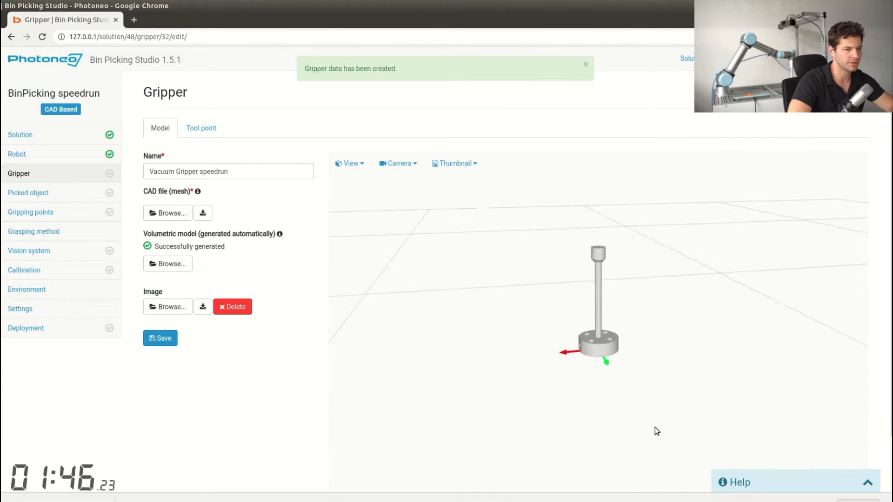
{"action": "left_click", "coordinate": [152, 340]}
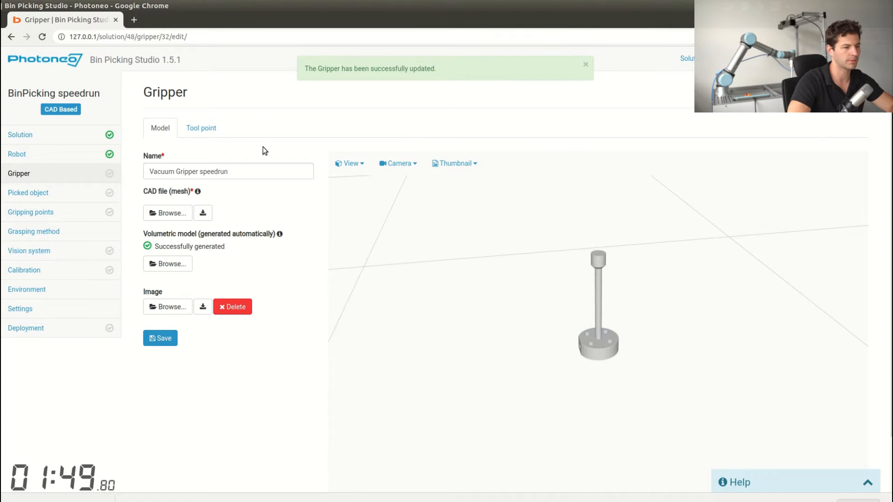
Set the Z position of the gripper's tool point to 190 mm and check its placement on the suction cup
{"action": "left_click", "coordinate": [198, 128]}
{"action": "left_click_drag", "start_coordinate": [556, 286], "coordinate": [601, 196]}
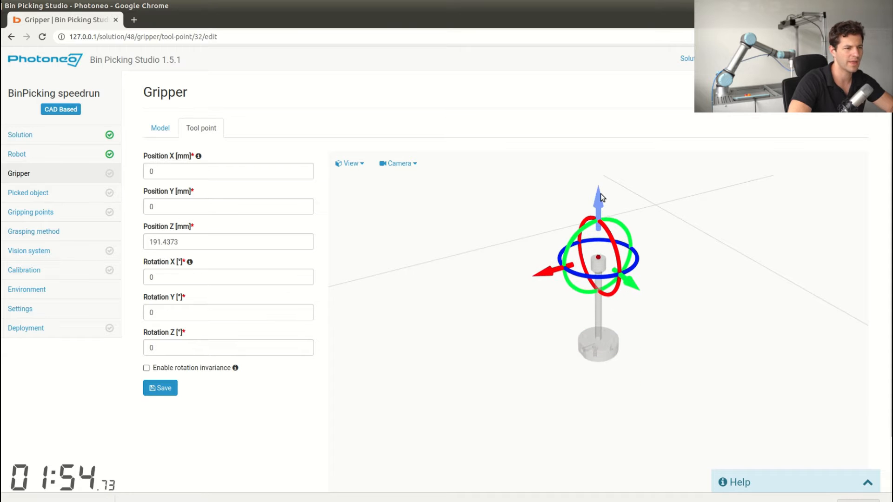
{"action": "double_click", "coordinate": [224, 237]}
{"action": "type", "text": "190"}
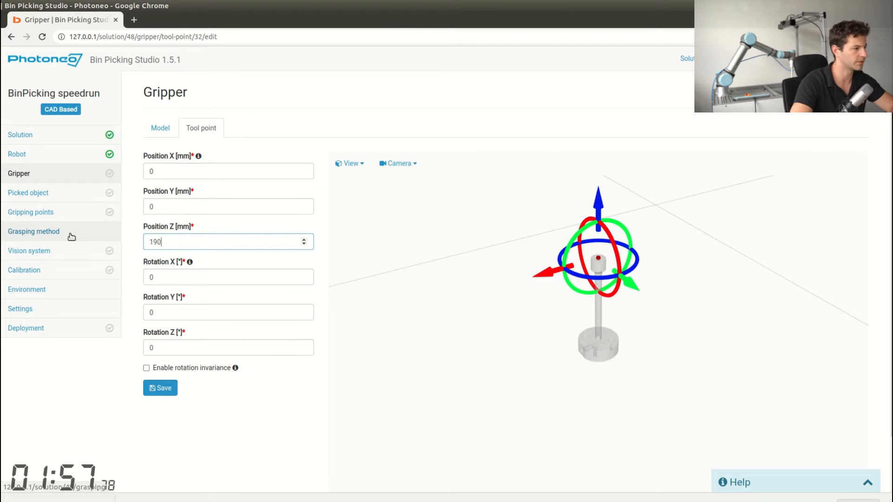
{"action": "left_click_drag", "start_coordinate": [470, 311], "coordinate": [607, 242]}
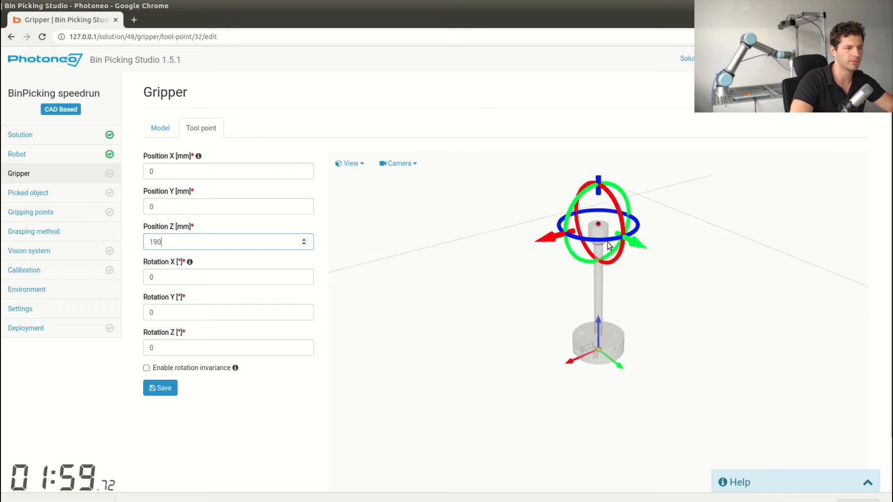
{"action": "left_click_drag", "start_coordinate": [675, 259], "coordinate": [604, 295]}
{"action": "scroll", "coordinate": [650, 246], "scroll_direction": "up", "scroll_amount": 5}
{"action": "scroll", "coordinate": [642, 256], "scroll_direction": "down", "scroll_amount": 5}
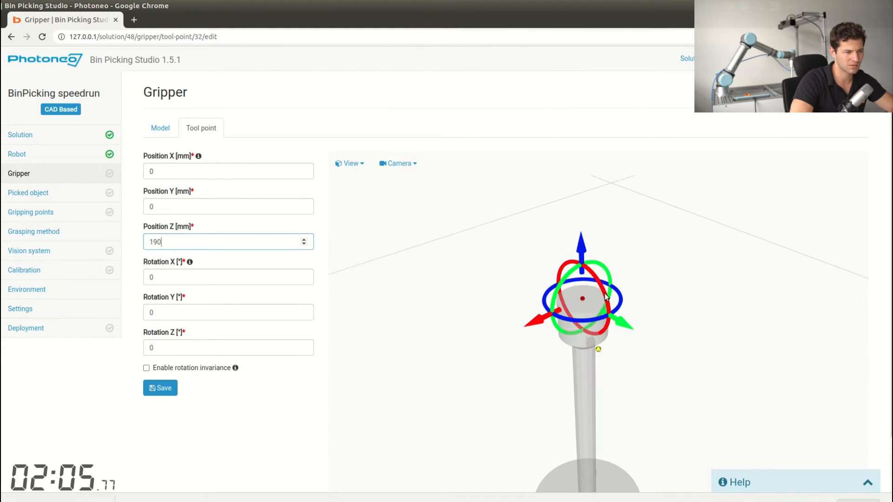
{"action": "left_click_drag", "start_coordinate": [426, 340], "coordinate": [473, 368]}
{"action": "scroll", "coordinate": [461, 313], "scroll_direction": "up", "scroll_amount": 5}
{"action": "scroll", "coordinate": [461, 313], "scroll_direction": "down", "scroll_amount": 7}
Enable rotation invariance around the Z-axis for the gripper's tool point and save it
{"action": "left_click", "coordinate": [156, 370]}
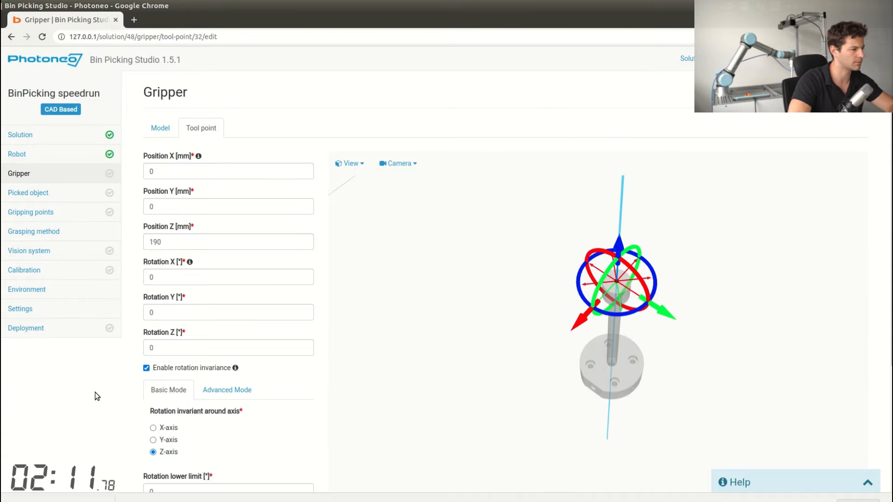
{"action": "scroll", "coordinate": [98, 391], "scroll_direction": "down", "scroll_amount": 3}
{"action": "left_click_drag", "start_coordinate": [520, 219], "coordinate": [476, 201]}
{"action": "left_click", "coordinate": [162, 462]}
{"action": "left_click_drag", "start_coordinate": [498, 371], "coordinate": [611, 409]}
{"action": "left_click_drag", "start_coordinate": [448, 379], "coordinate": [673, 330]}
Return to the gripper list and select "Vacuum Gripper speedrun" for the solution
{"action": "left_click", "coordinate": [33, 192]}
{"action": "left_click", "coordinate": [41, 179]}
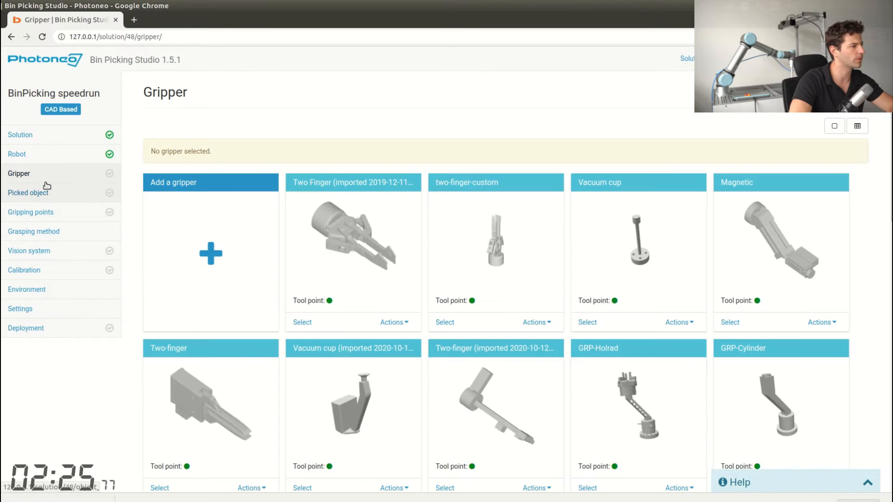
{"action": "scroll", "coordinate": [585, 331], "scroll_direction": "down", "scroll_amount": 15}
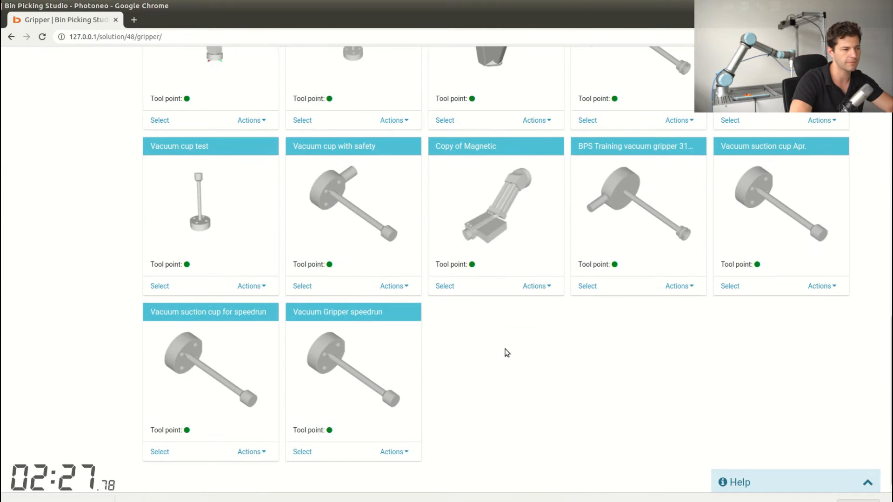
{"action": "left_click_drag", "start_coordinate": [292, 311], "coordinate": [372, 308]}
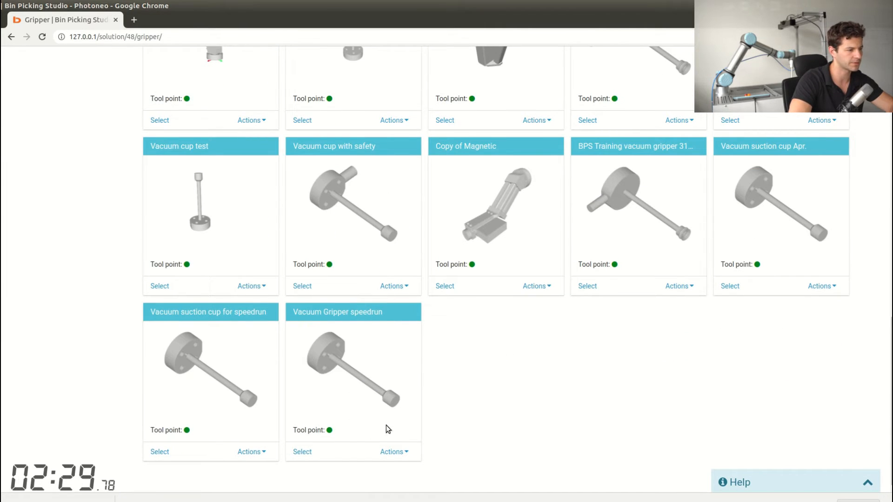
{"action": "left_click", "coordinate": [307, 453]}
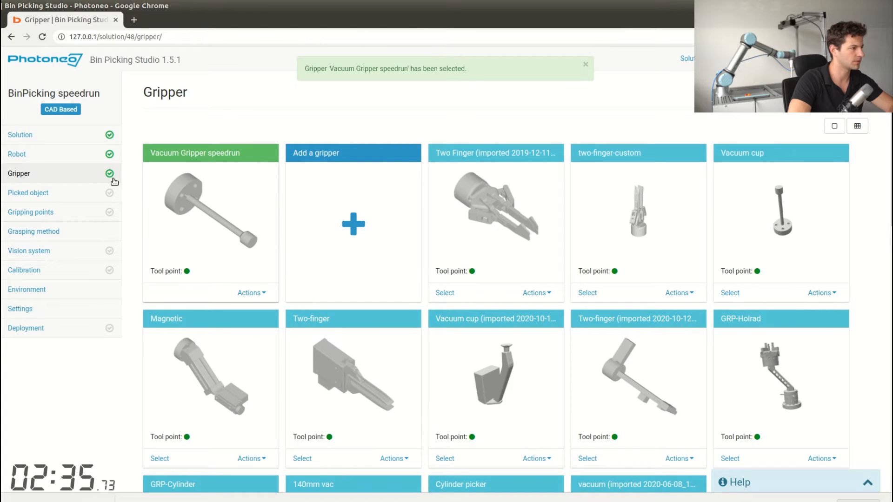
Start adding a picked object and name it "Plastic T-fitting", leaving the description empty
{"action": "left_click", "coordinate": [41, 200]}
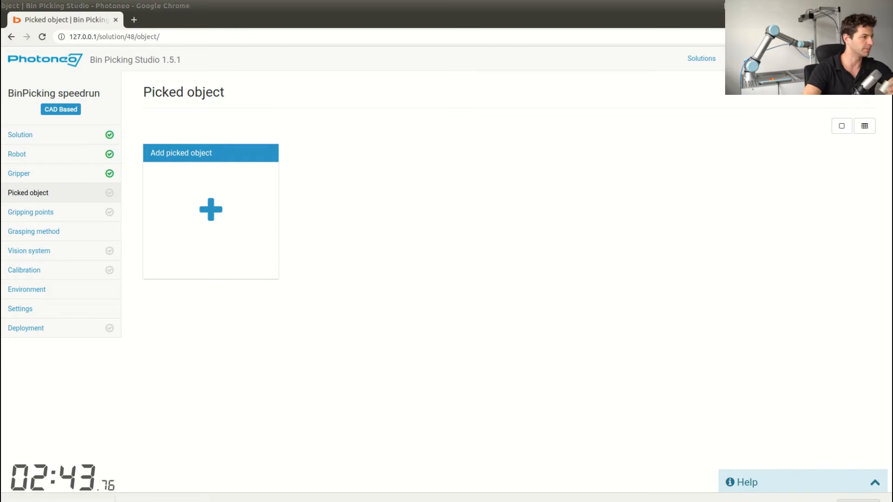
{"action": "left_click", "coordinate": [198, 208]}
{"action": "left_click", "coordinate": [174, 134]}
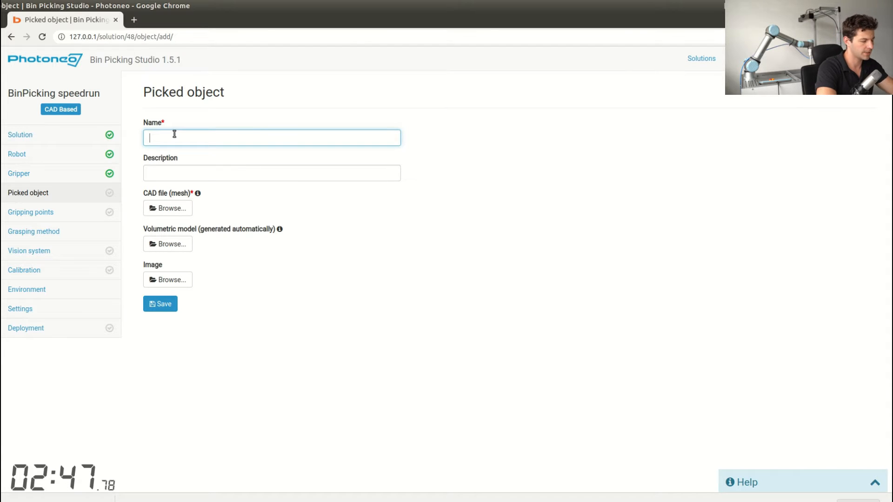
{"action": "type", "text": "Plastic fi"}
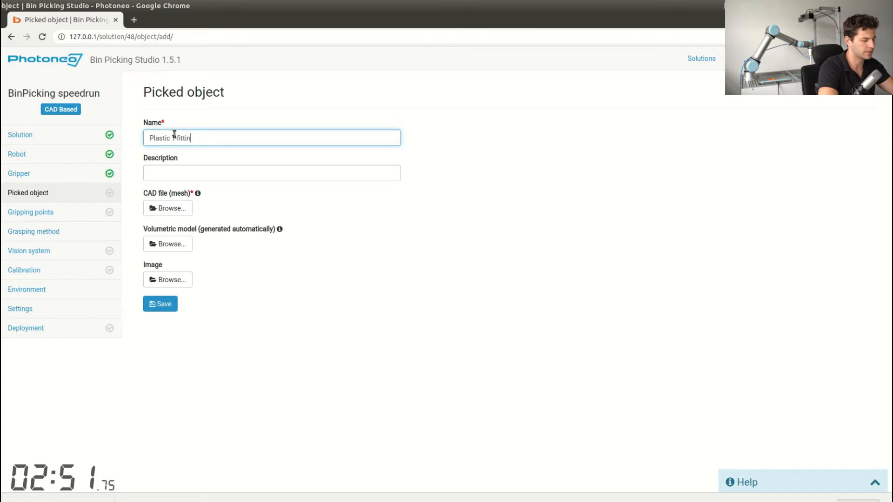
{"action": "left_click", "coordinate": [201, 176]}
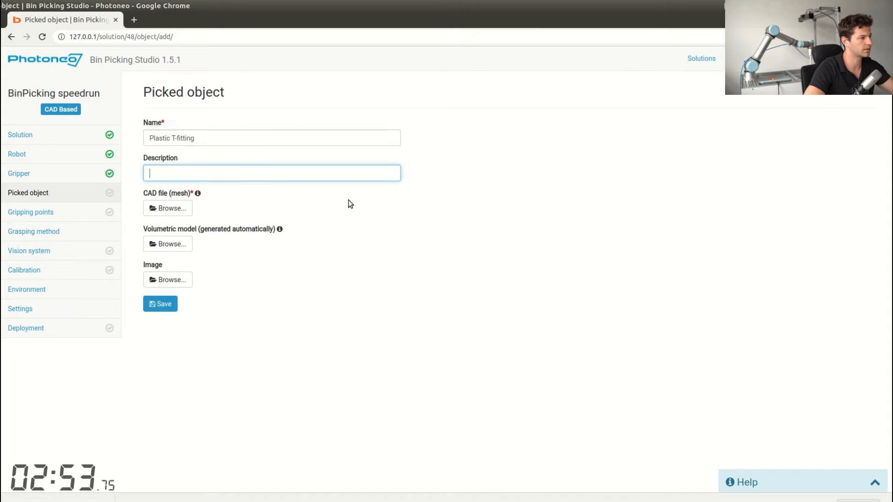
Load "plasticTfit_1I8FpMY_ykiLB_BfoQ3.stl" as the picked object's CAD file, save the object and inspect its 3D model
{"action": "left_click", "coordinate": [162, 209]}
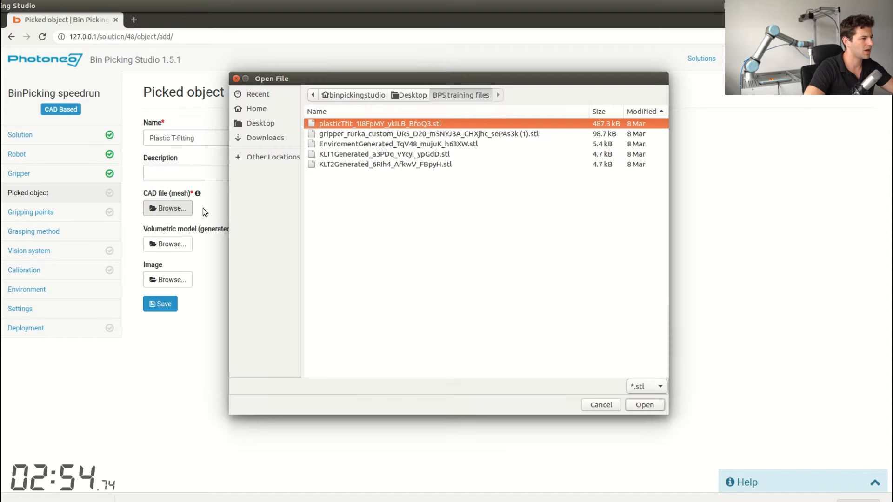
{"action": "double_click", "coordinate": [348, 124]}
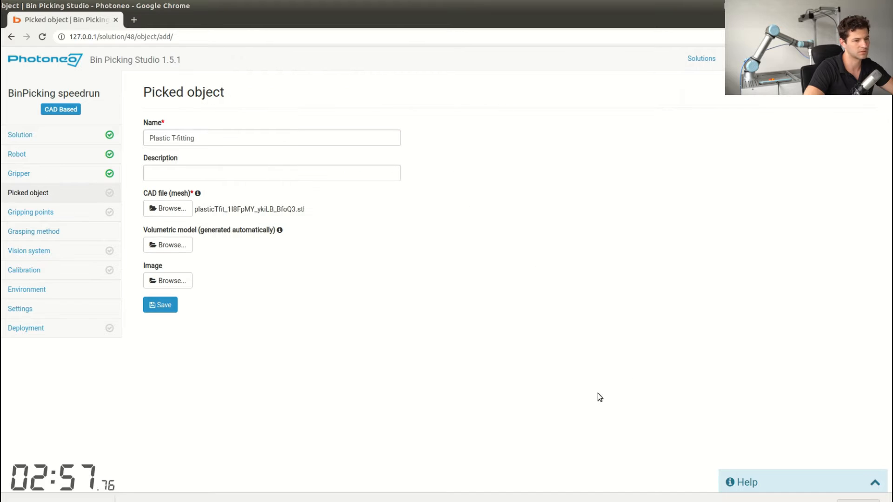
{"action": "left_click", "coordinate": [164, 306]}
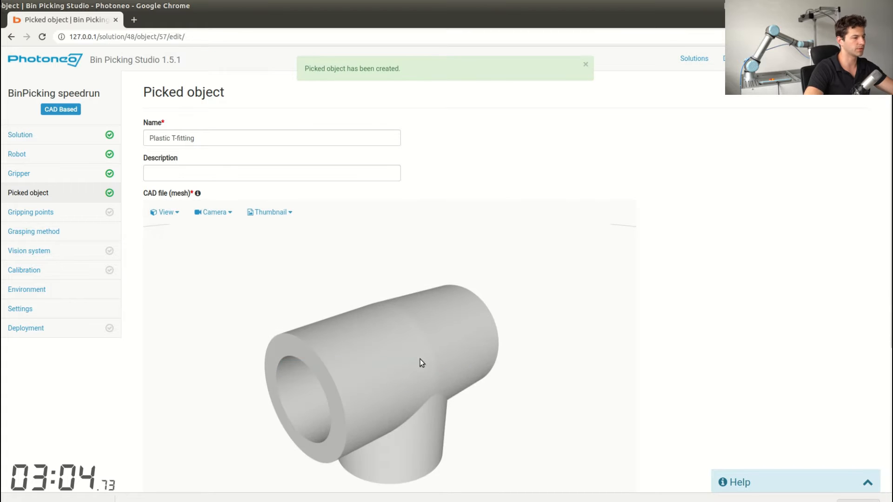
{"action": "left_click_drag", "start_coordinate": [420, 359], "coordinate": [353, 359]}
{"action": "scroll", "coordinate": [707, 333], "scroll_direction": "down", "scroll_amount": 3}
{"action": "left_click_drag", "start_coordinate": [491, 239], "coordinate": [337, 234]}
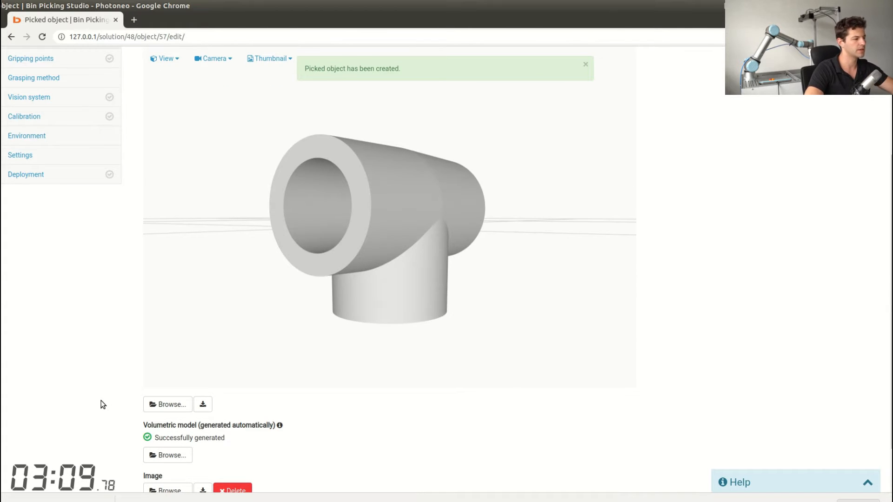
Save the picked object and add a new gripping point with unique ID 1 for Plastic T-fitting
{"action": "scroll", "coordinate": [130, 432], "scroll_direction": "down", "scroll_amount": 1}
{"action": "left_click", "coordinate": [161, 460]}
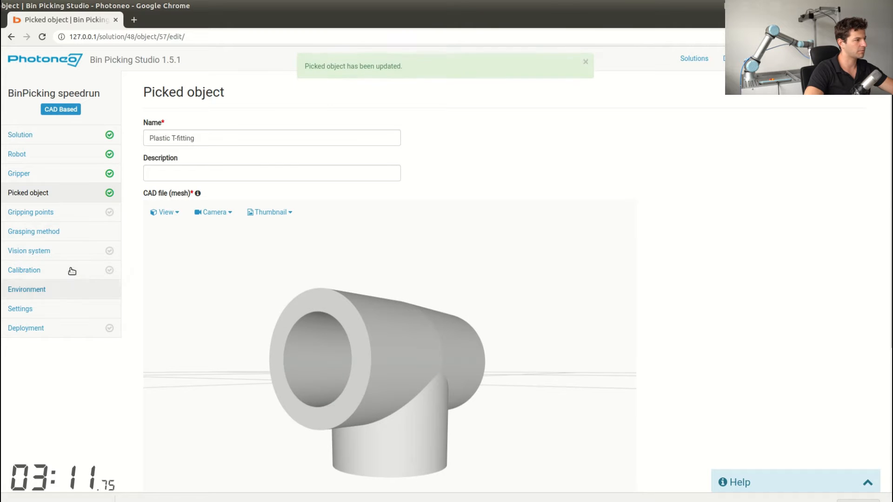
{"action": "left_click", "coordinate": [48, 214]}
{"action": "left_click", "coordinate": [172, 154]}
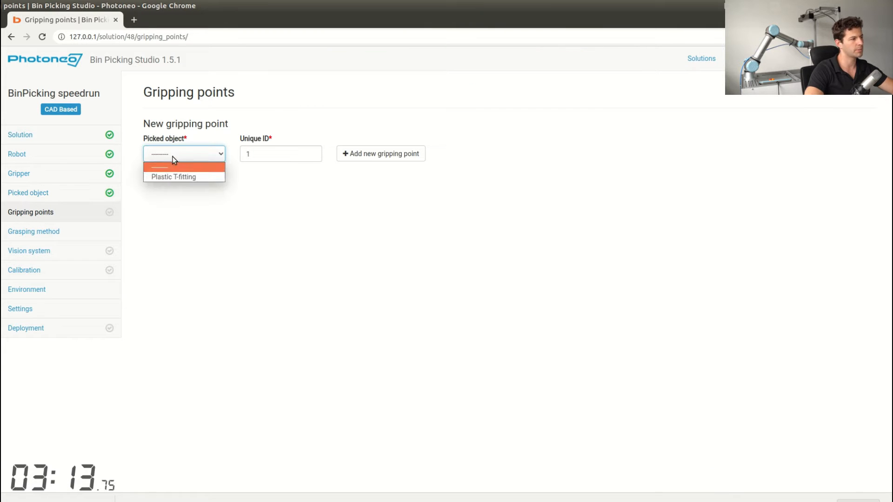
{"action": "left_click", "coordinate": [171, 177]}
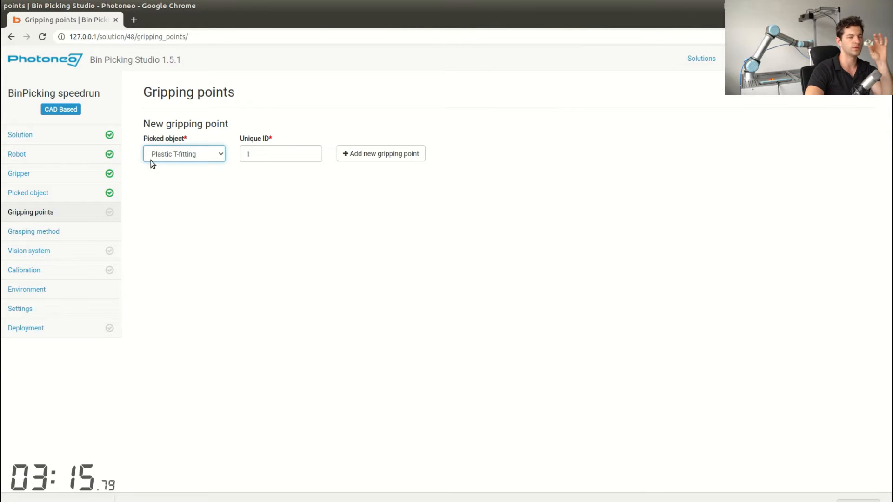
{"action": "left_click", "coordinate": [353, 153]}
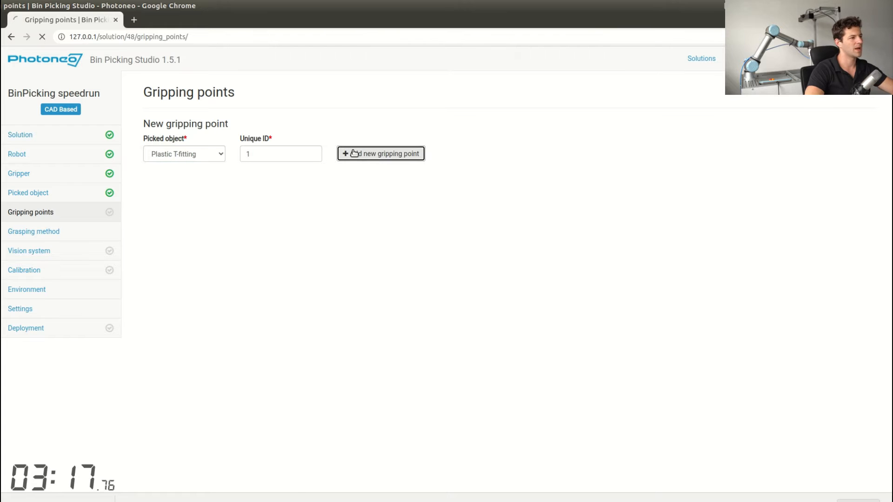
Set the gripping point's rotation around X to 90°
{"action": "left_click_drag", "start_coordinate": [676, 307], "coordinate": [584, 200]}
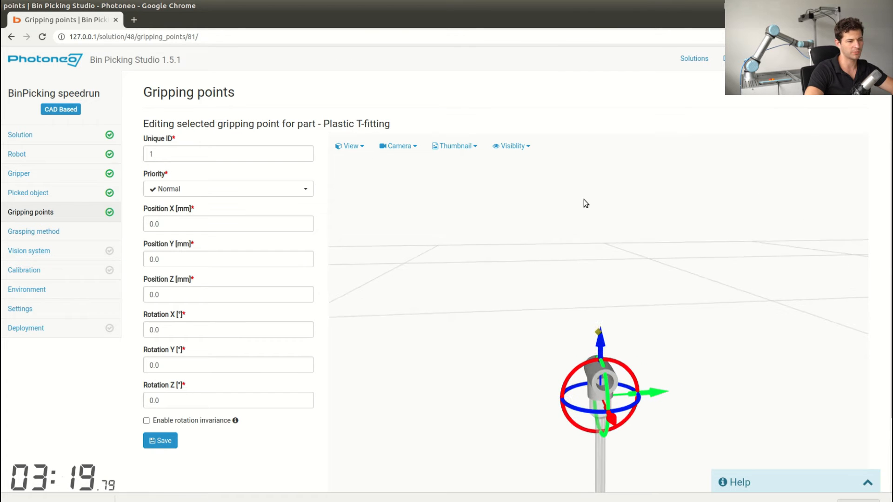
{"action": "middle_click_drag", "start_coordinate": [533, 399], "coordinate": [650, 308]}
{"action": "left_click_drag", "start_coordinate": [651, 312], "coordinate": [652, 245]}
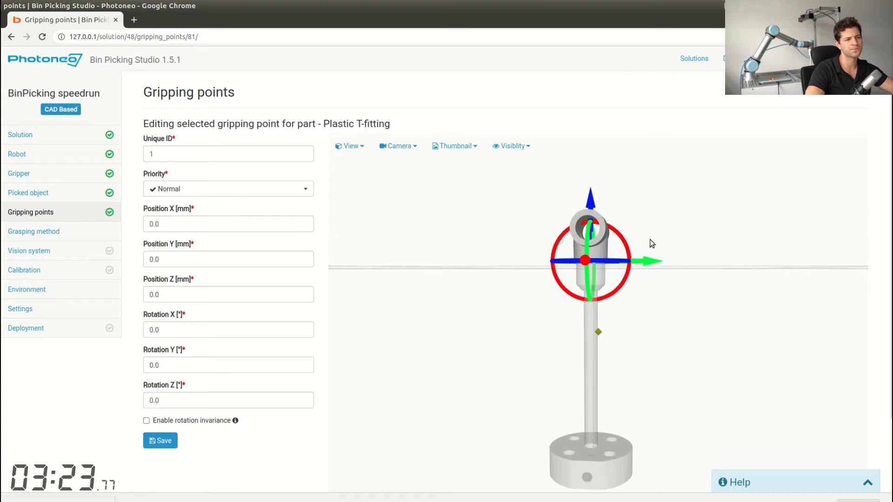
{"action": "left_click_drag", "start_coordinate": [624, 277], "coordinate": [632, 168]}
{"action": "left_click", "coordinate": [219, 328]}
{"action": "key", "text": "BackSpace"}
{"action": "key", "text": "BackSpace"}
{"action": "key", "text": "BackSpace"}
{"action": "key", "text": "BackSpace"}
{"action": "key", "text": "BackSpace"}
Move the gripping point against the side of the T-fitting, to about 14.7 mm in Y and 26.2 mm in Z
{"action": "left_click_drag", "start_coordinate": [535, 339], "coordinate": [618, 315]}
{"action": "left_click_drag", "start_coordinate": [586, 205], "coordinate": [591, 171]}
{"action": "left_click_drag", "start_coordinate": [538, 231], "coordinate": [525, 280]}
{"action": "left_click_drag", "start_coordinate": [528, 257], "coordinate": [529, 255]}
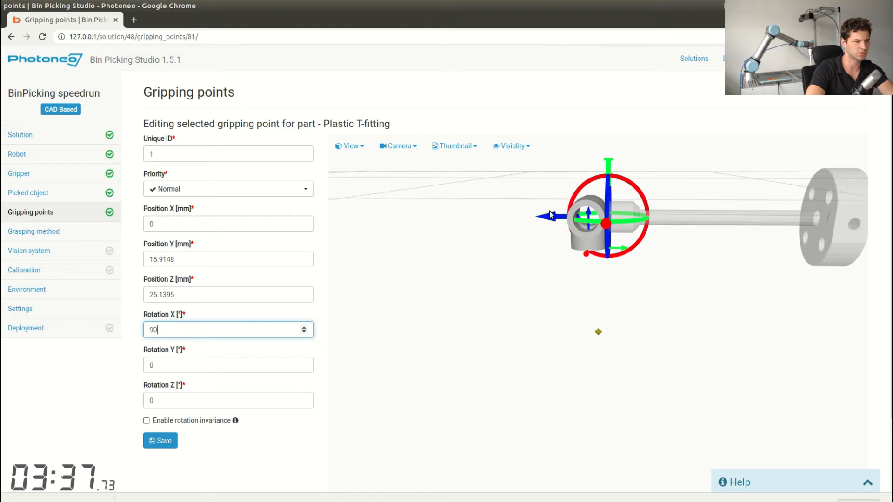
{"action": "left_click_drag", "start_coordinate": [551, 216], "coordinate": [570, 272]}
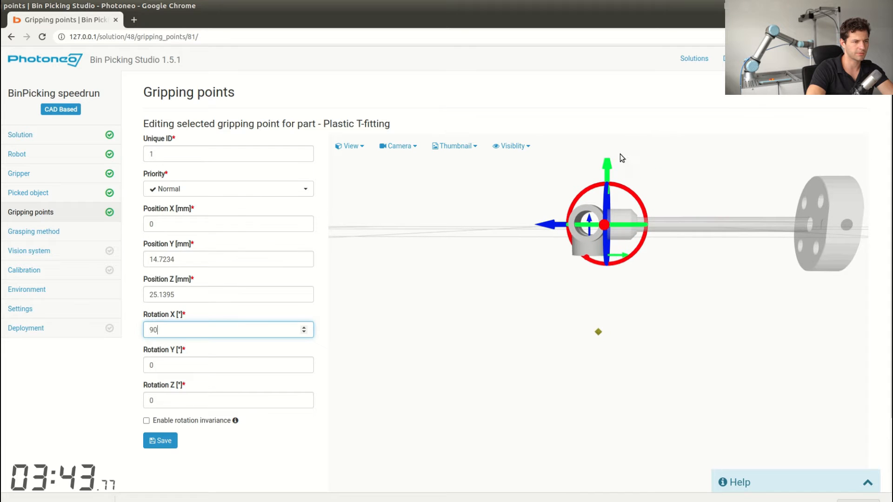
{"action": "left_click_drag", "start_coordinate": [607, 170], "coordinate": [607, 168]}
{"action": "left_click_drag", "start_coordinate": [428, 289], "coordinate": [480, 308]}
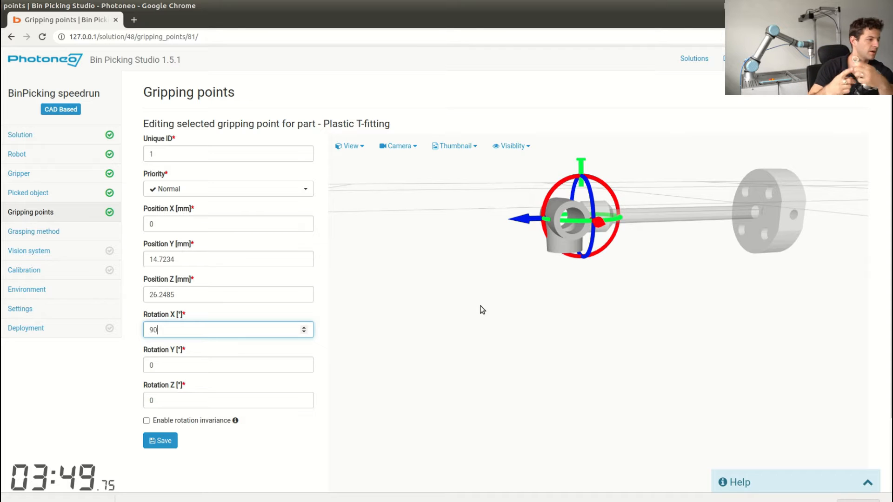
Enable rotation invariance around the X-axis and move the invariance axis to the centre of the fitting's bore, about 26.7 mm in Z
{"action": "left_click", "coordinate": [146, 420]}
{"action": "left_click_drag", "start_coordinate": [494, 325], "coordinate": [572, 247]}
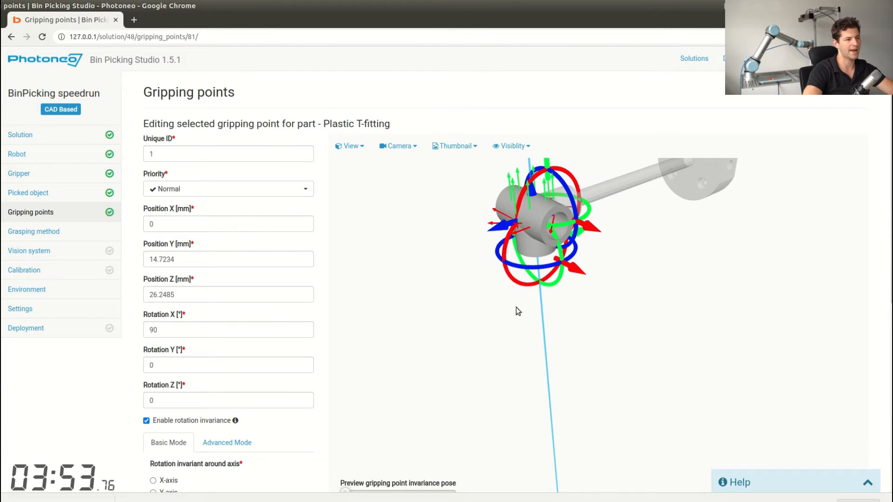
{"action": "left_click", "coordinate": [153, 480]}
{"action": "left_click_drag", "start_coordinate": [414, 378], "coordinate": [547, 233]}
{"action": "left_click_drag", "start_coordinate": [447, 250], "coordinate": [435, 398]}
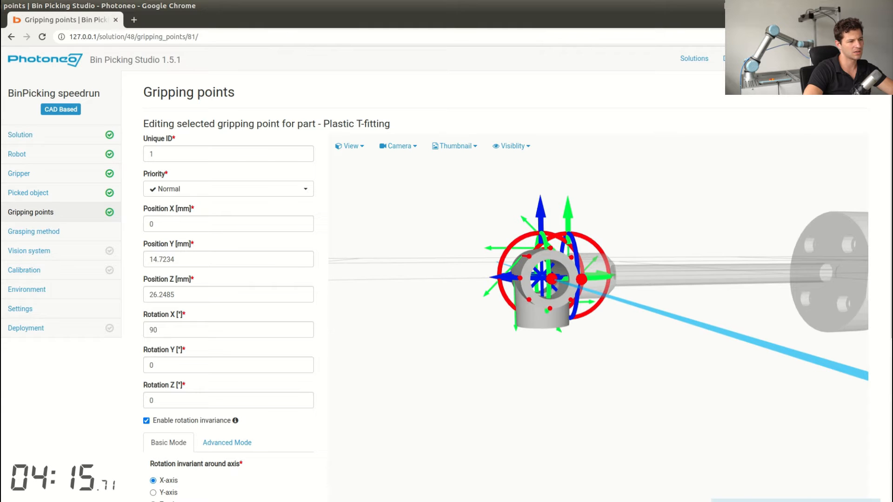
Set the rotation invariance upper limit to 180°, keep 8 steps and save the gripping point
{"action": "scroll", "coordinate": [131, 461], "scroll_direction": "down", "scroll_amount": 5}
{"action": "double_click", "coordinate": [158, 370]}
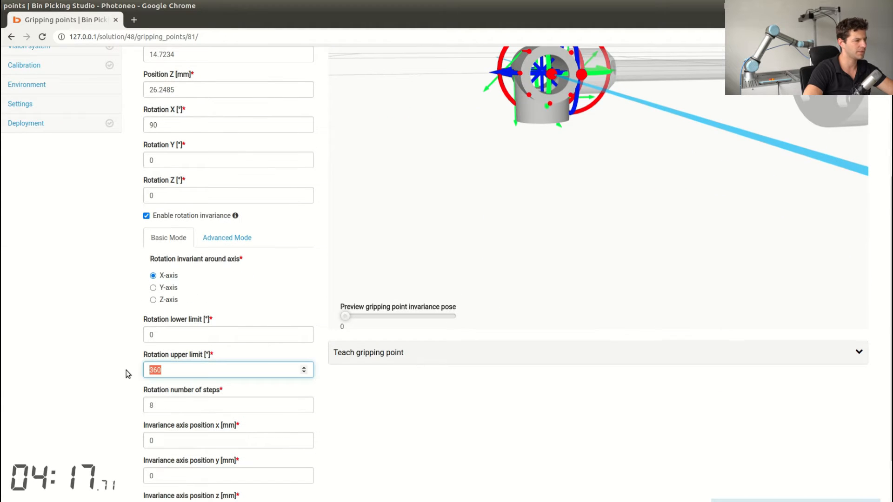
{"action": "key", "text": "BackSpace"}
{"action": "type", "text": "180"}
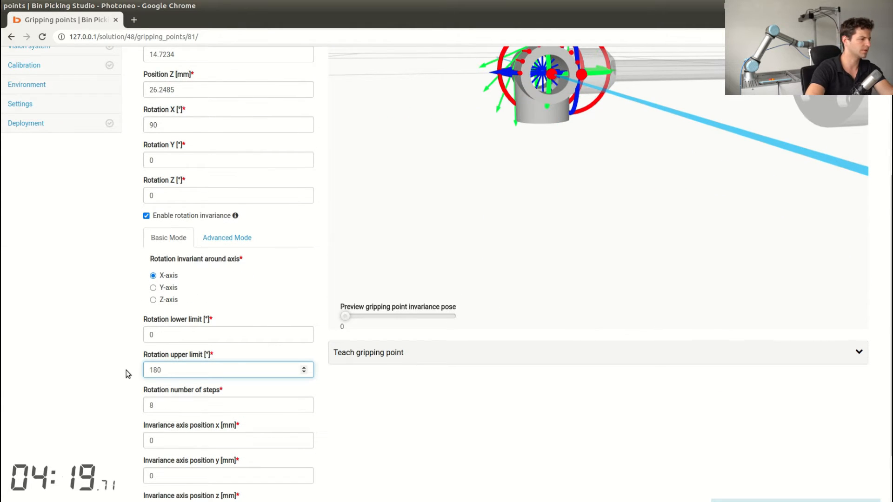
{"action": "key", "text": "Tab"}
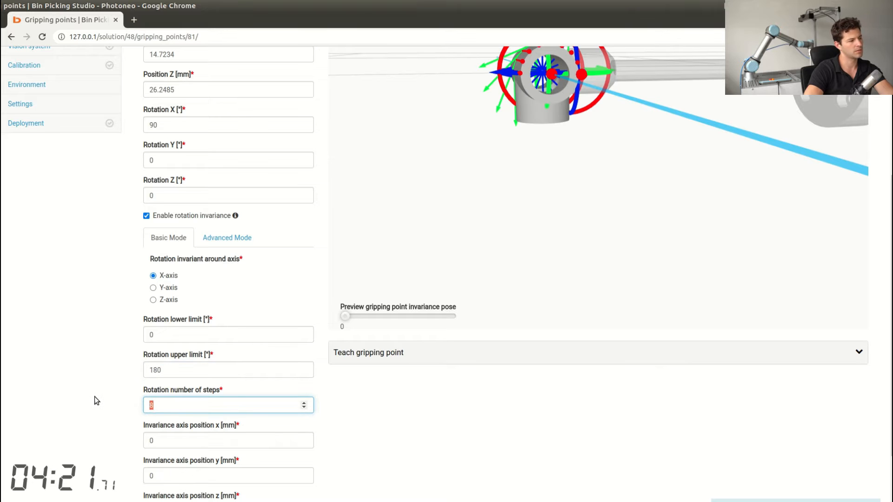
{"action": "scroll", "coordinate": [98, 399], "scroll_direction": "down", "scroll_amount": 2}
{"action": "left_click", "coordinate": [160, 490]}
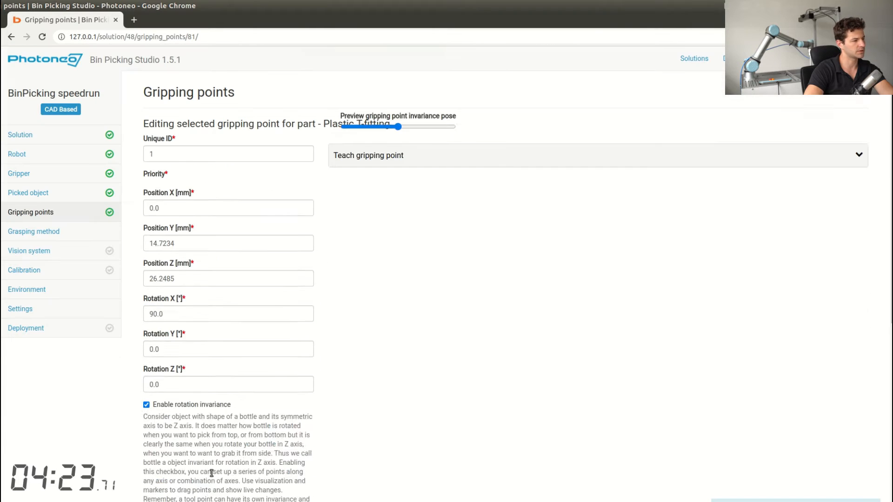
Preview the gripping point's invariance poses up to pose 6, save the point and return to the gripping point list
{"action": "left_click_drag", "start_coordinate": [587, 378], "coordinate": [557, 387]}
{"action": "scroll", "coordinate": [113, 437], "scroll_direction": "down", "scroll_amount": 4}
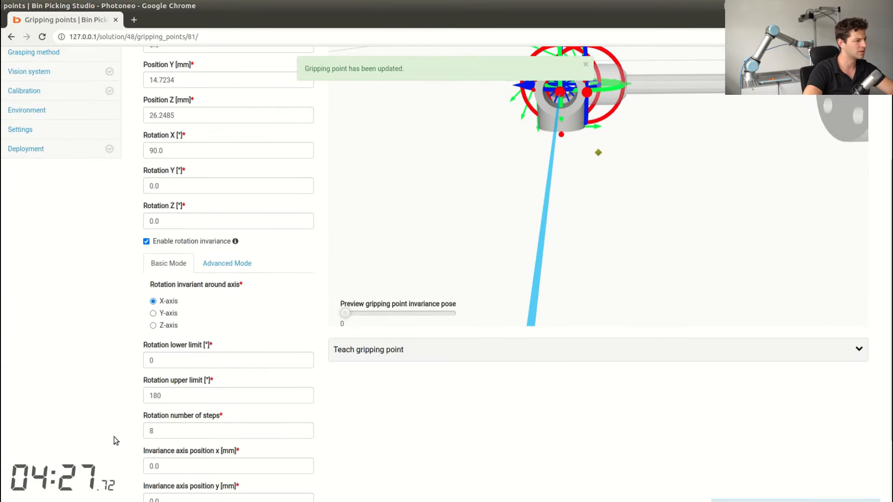
{"action": "scroll", "coordinate": [111, 441], "scroll_direction": "up", "scroll_amount": 4}
{"action": "left_click_drag", "start_coordinate": [345, 493], "coordinate": [430, 474]}
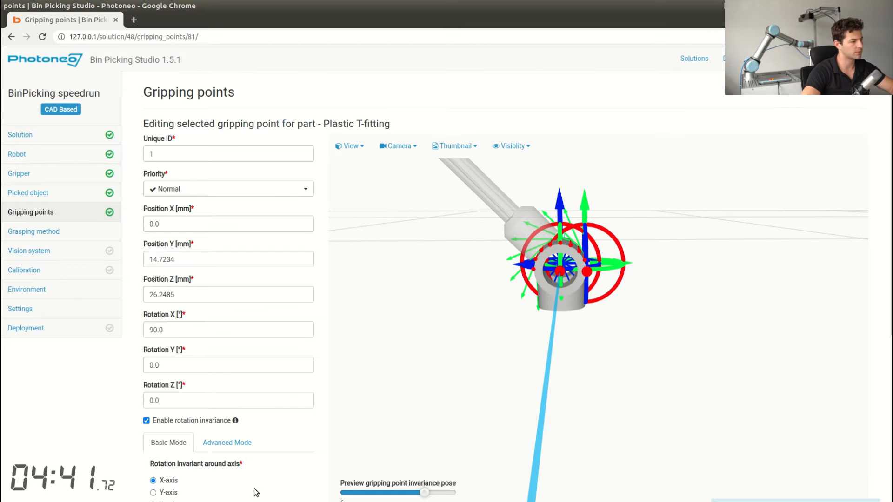
{"action": "scroll", "coordinate": [102, 453], "scroll_direction": "down", "scroll_amount": 6}
{"action": "left_click", "coordinate": [167, 494]}
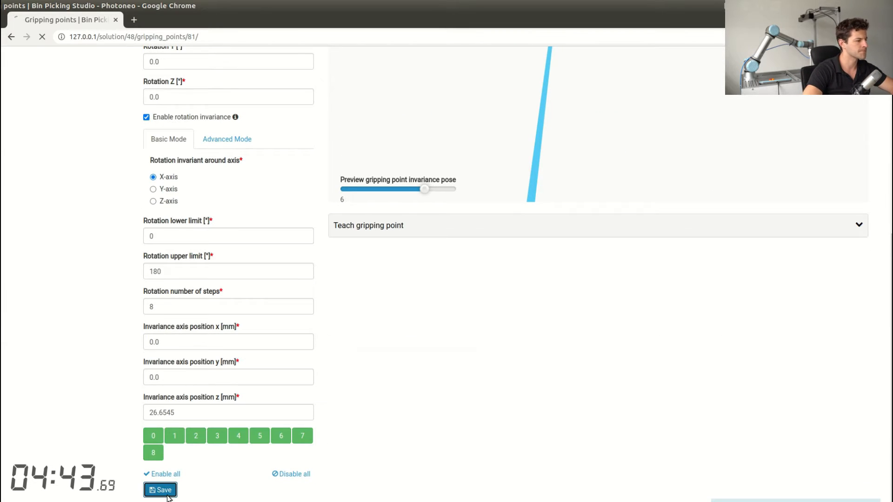
{"action": "left_click", "coordinate": [47, 212]}
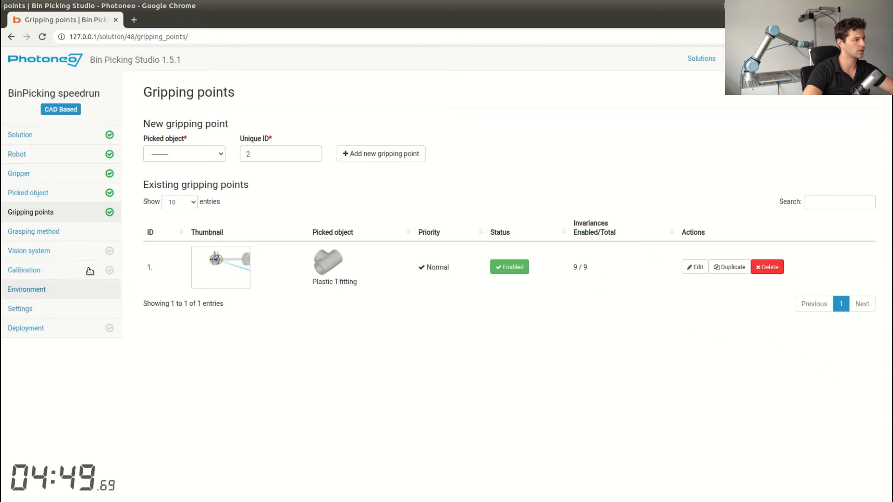
In the grasping method, assign the Detach procedure to the Start stage and save it
{"action": "left_click", "coordinate": [60, 232]}
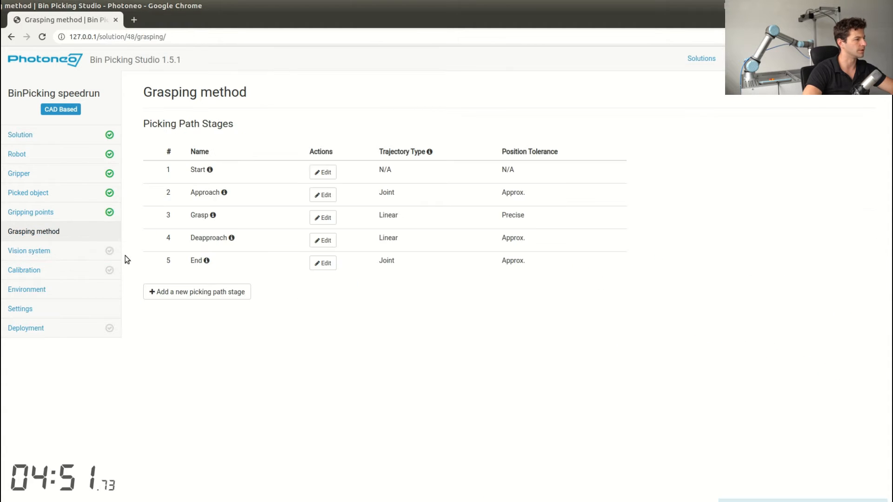
{"action": "left_click", "coordinate": [323, 240]}
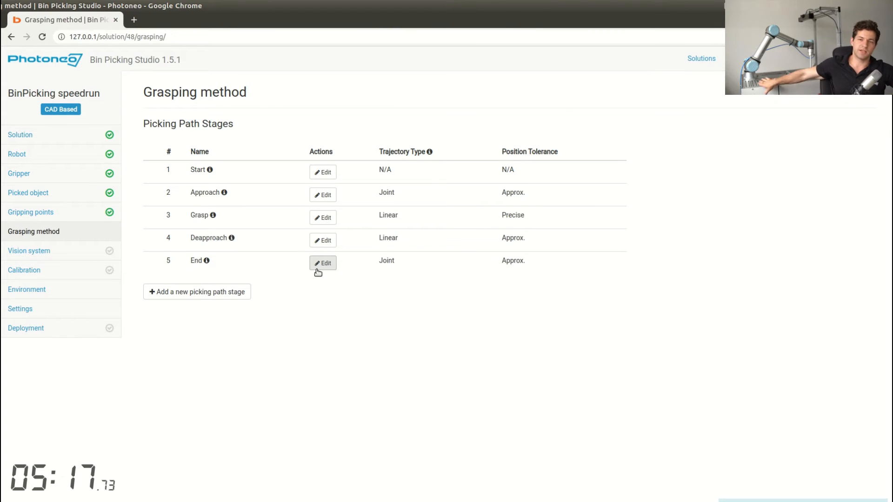
{"action": "left_click", "coordinate": [322, 173]}
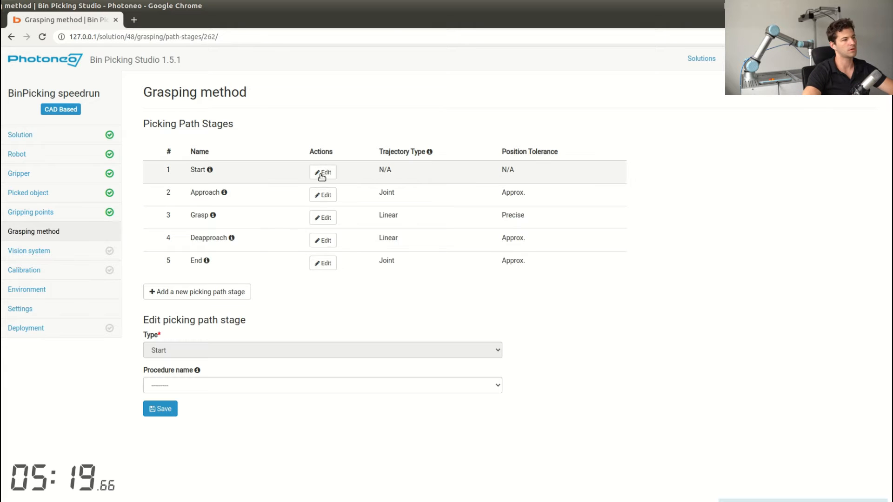
{"action": "left_click", "coordinate": [217, 387]}
{"action": "left_click", "coordinate": [177, 415]}
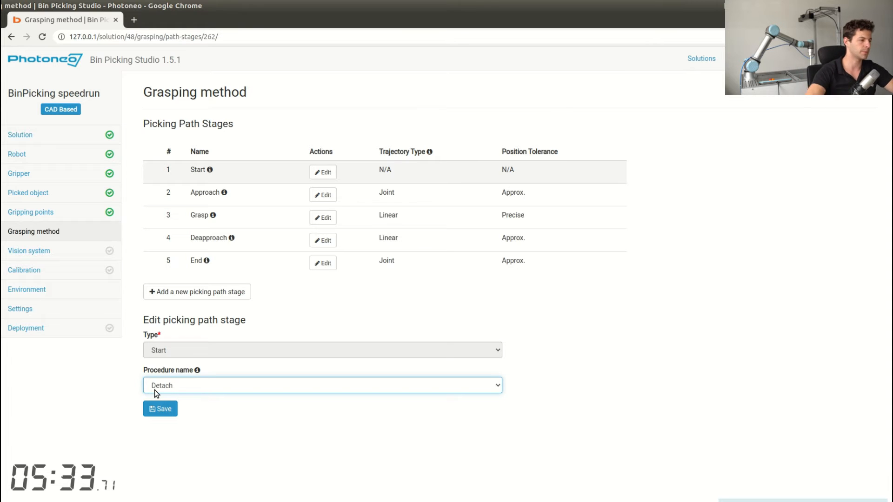
{"action": "left_click", "coordinate": [161, 413]}
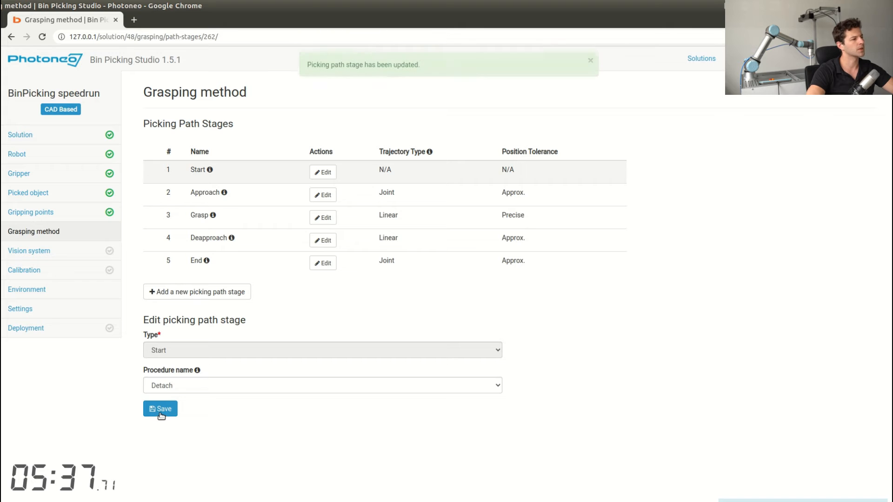
For the Approach stage, keep Found gripping point as the offset origin and set the relative Z offset to -20 mm
{"action": "left_click", "coordinate": [321, 196]}
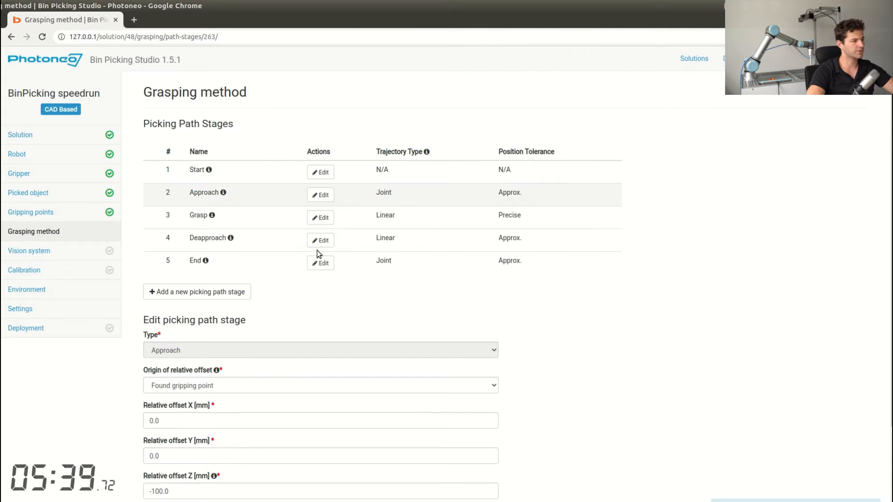
{"action": "scroll", "coordinate": [119, 416], "scroll_direction": "down", "scroll_amount": 3}
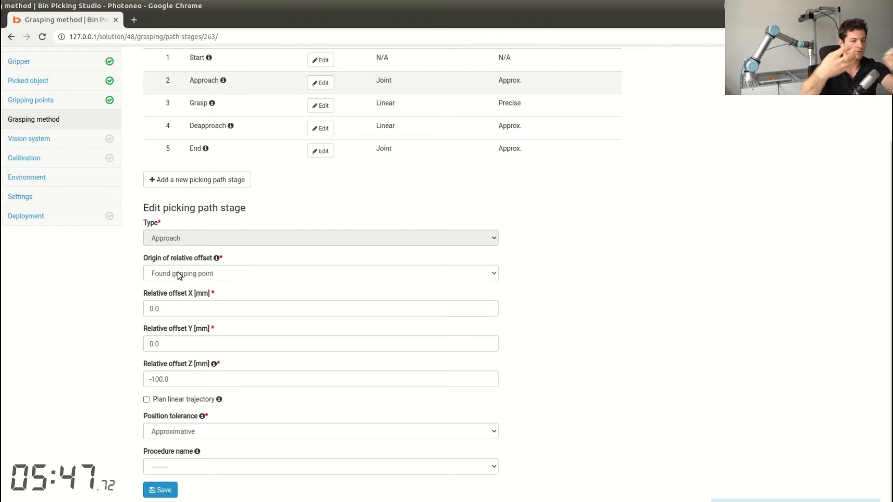
{"action": "left_click", "coordinate": [217, 275]}
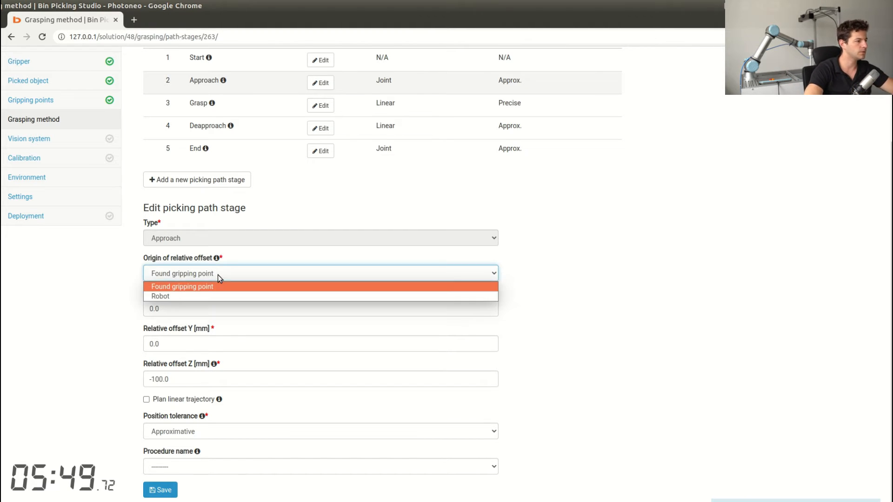
{"action": "left_click", "coordinate": [200, 286]}
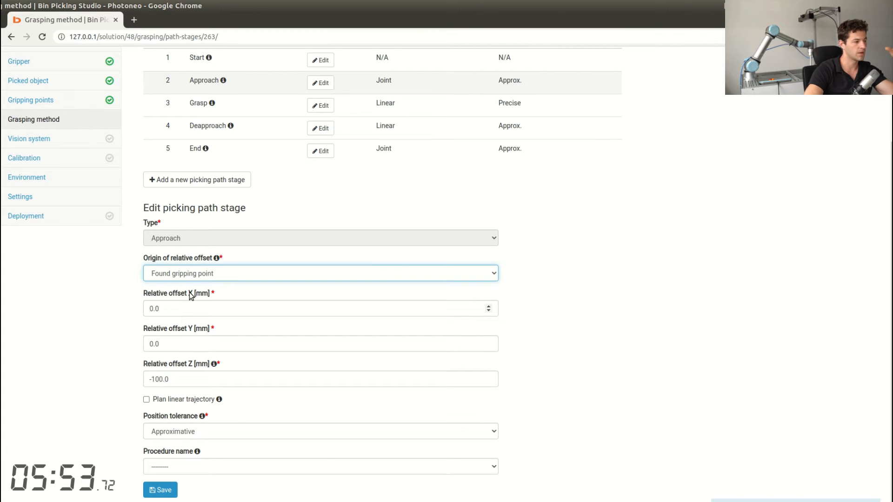
{"action": "left_click", "coordinate": [213, 374]}
{"action": "key", "text": "BackSpace"}
{"action": "key", "text": "BackSpace"}
{"action": "key", "text": "BackSpace"}
{"action": "key", "text": "BackSpace"}
{"action": "type", "text": "-20"}
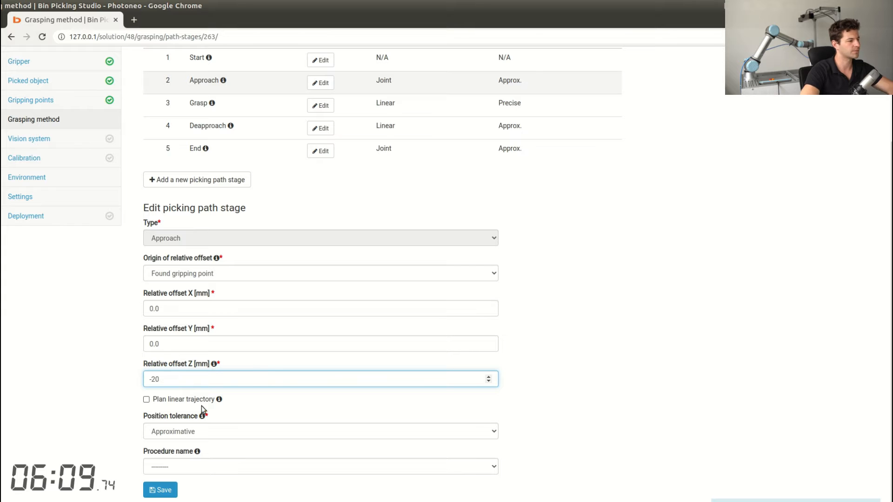
Assign the Attach procedure to the Approach stage, save it and open the Grasp stage
{"action": "left_click", "coordinate": [189, 470]}
{"action": "left_click", "coordinate": [168, 416]}
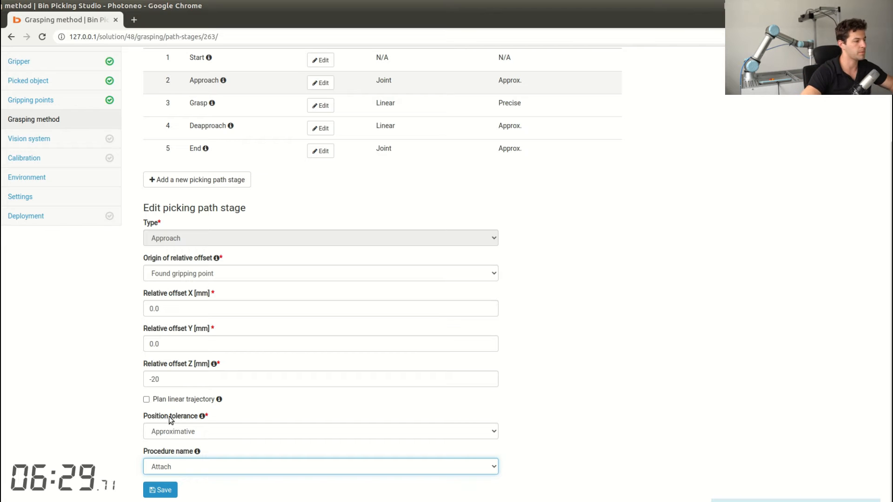
{"action": "left_click", "coordinate": [166, 490]}
{"action": "left_click", "coordinate": [323, 217]}
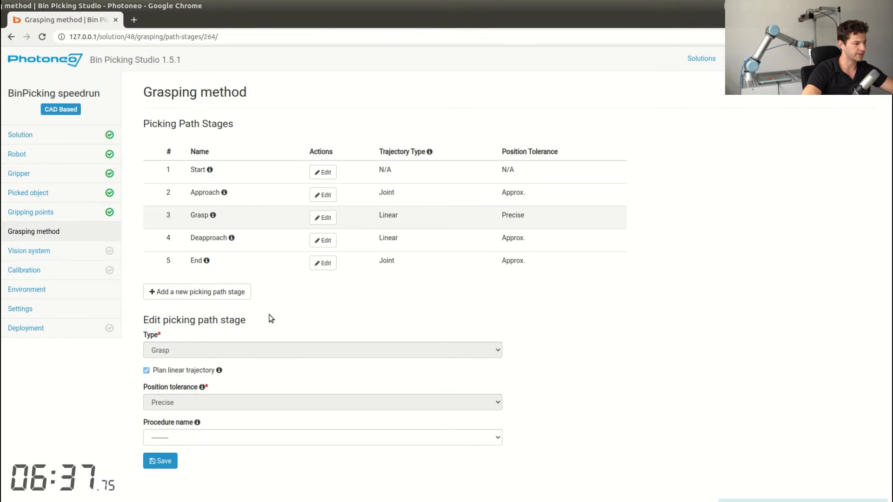
Set the Deapproach stage's offset origin to Fixed plane with a relative offset of 50 mm and save it
{"action": "left_click", "coordinate": [328, 241]}
{"action": "scroll", "coordinate": [285, 293], "scroll_direction": "down", "scroll_amount": 2}
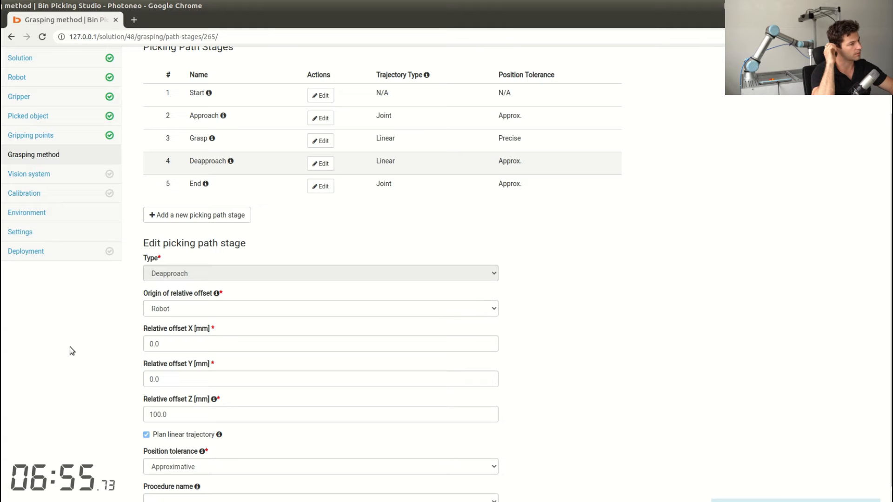
{"action": "left_click", "coordinate": [193, 309]}
{"action": "left_click", "coordinate": [194, 341]}
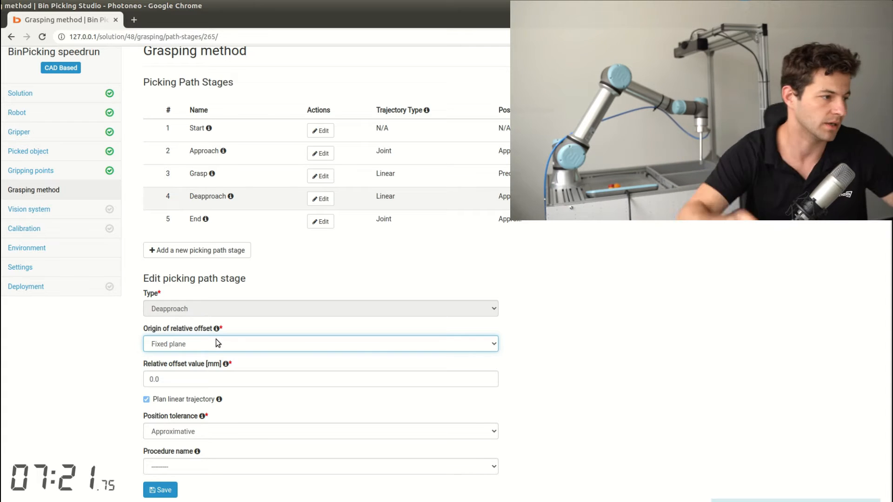
{"action": "left_click", "coordinate": [181, 385]}
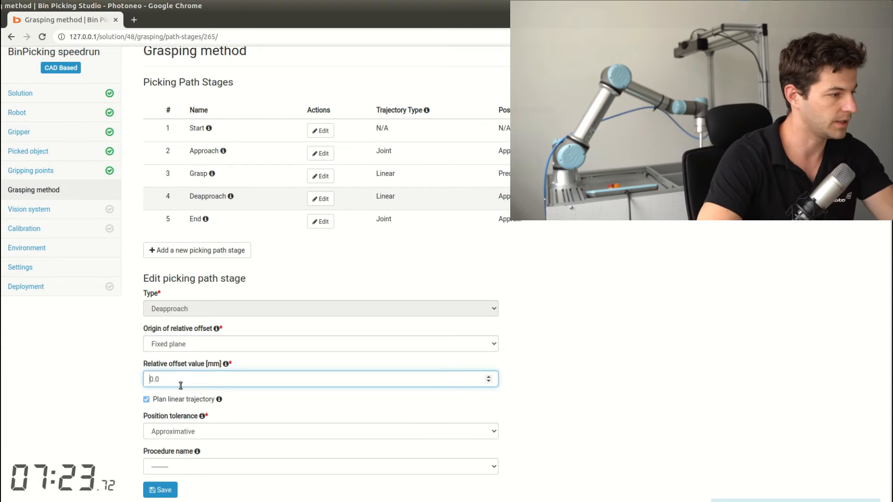
{"action": "type", "text": "5"}
{"action": "left_click", "coordinate": [160, 490]}
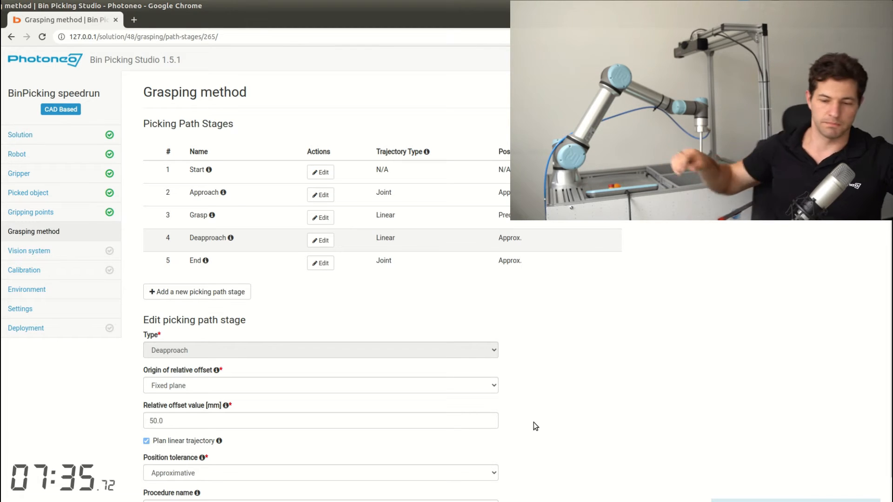
Save the Deapproach stage without a procedure, and save the End stage with Approximative position tolerance and no procedure
{"action": "scroll", "coordinate": [274, 381], "scroll_direction": "down", "scroll_amount": 1}
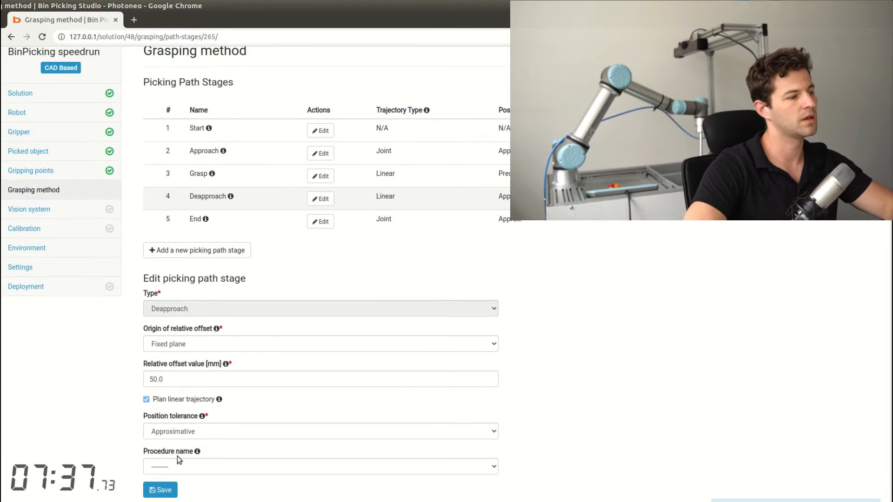
{"action": "left_click", "coordinate": [164, 489]}
{"action": "left_click", "coordinate": [318, 263]}
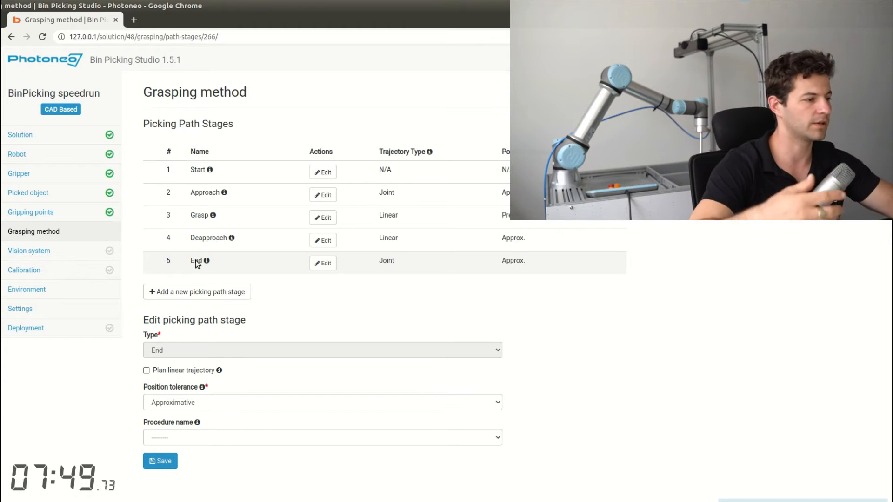
{"action": "left_click", "coordinate": [170, 461]}
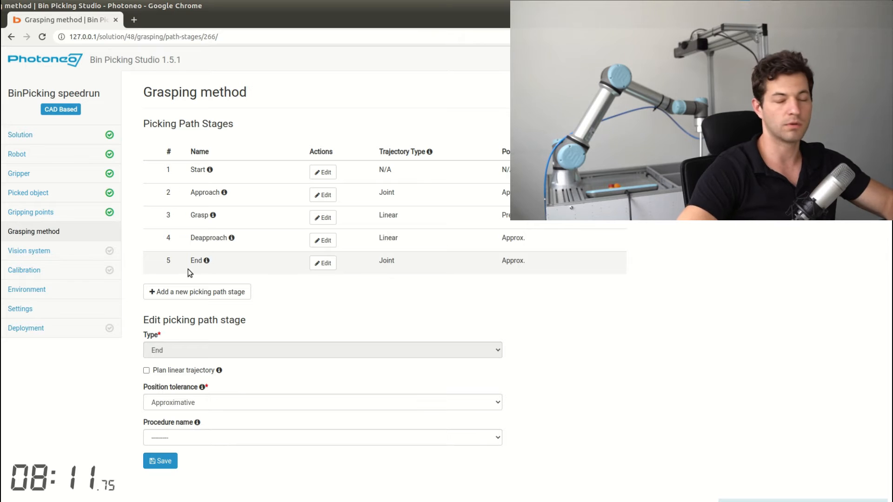
Start a new vision system for the solution and name it Vision system for Tfitting
{"action": "left_click", "coordinate": [37, 251]}
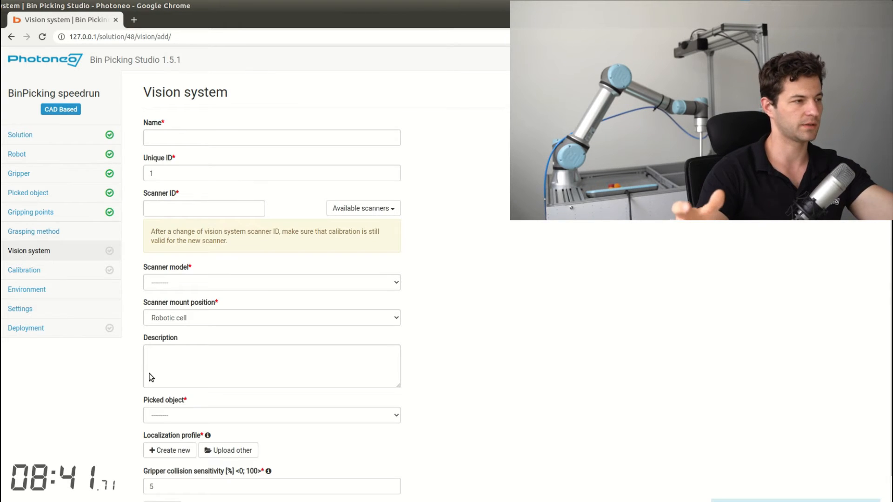
{"action": "scroll", "coordinate": [411, 316], "scroll_direction": "down", "scroll_amount": 2}
{"action": "scroll", "coordinate": [321, 246], "scroll_direction": "up", "scroll_amount": 2}
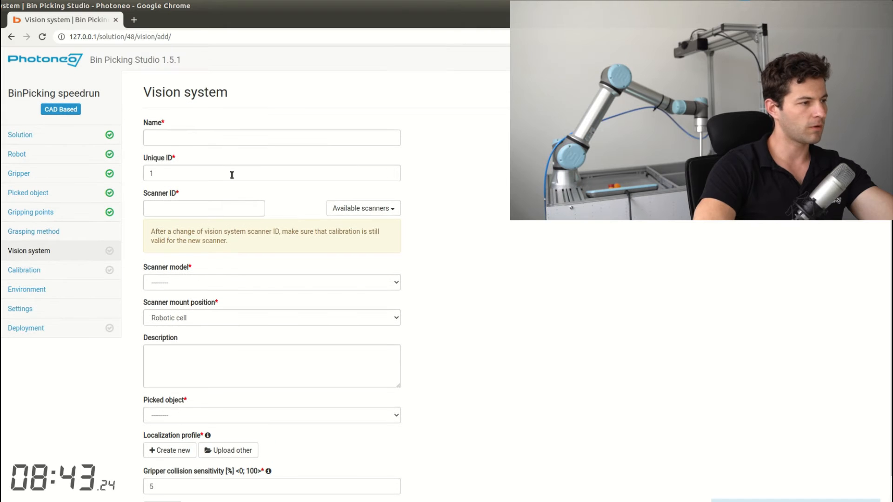
{"action": "left_click", "coordinate": [183, 136]}
{"action": "type", "text": "Vision system"}
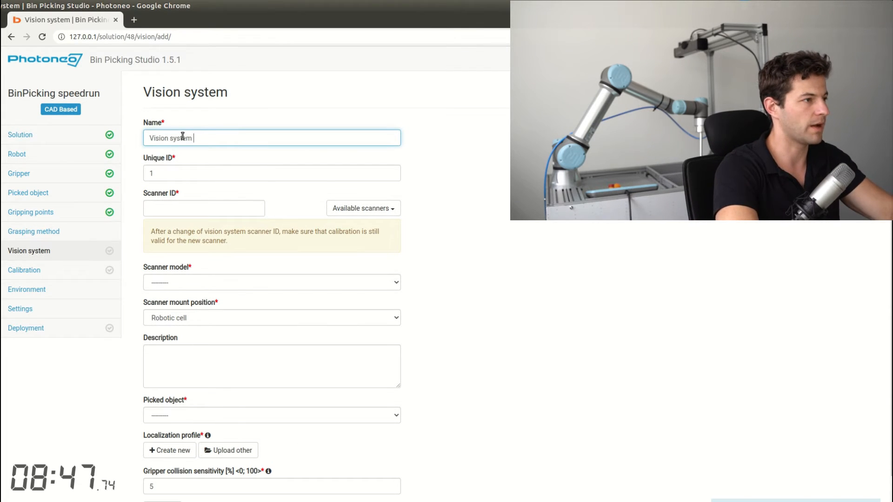
{"action": "type", "text": " for Tfitting"}
Choose available scanner 1709004 for the vision system and set its model to PhoXi 3D Scanner M
{"action": "left_click", "coordinate": [201, 209]}
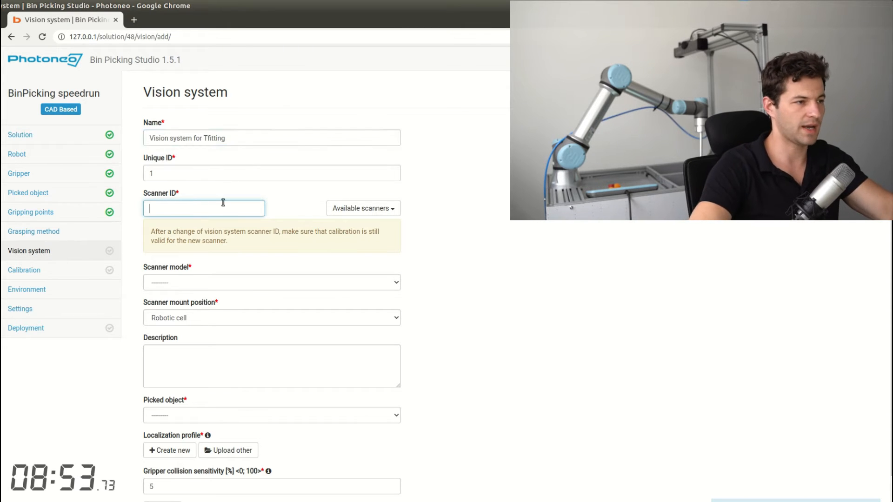
{"action": "left_click", "coordinate": [365, 208]}
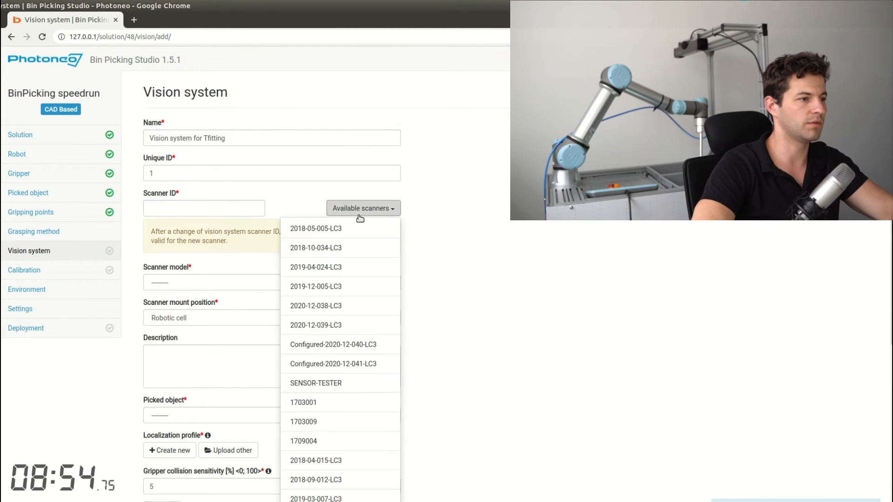
{"action": "left_click", "coordinate": [322, 441]}
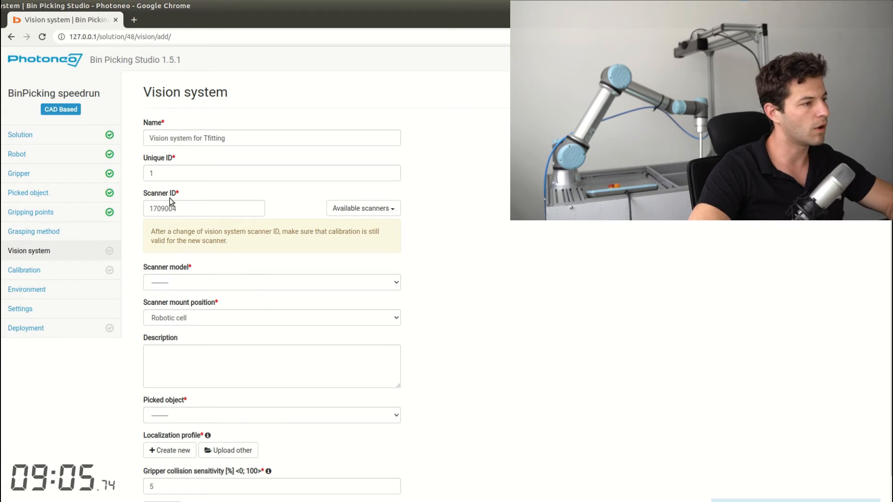
{"action": "left_click", "coordinate": [177, 211]}
{"action": "left_click", "coordinate": [211, 283]}
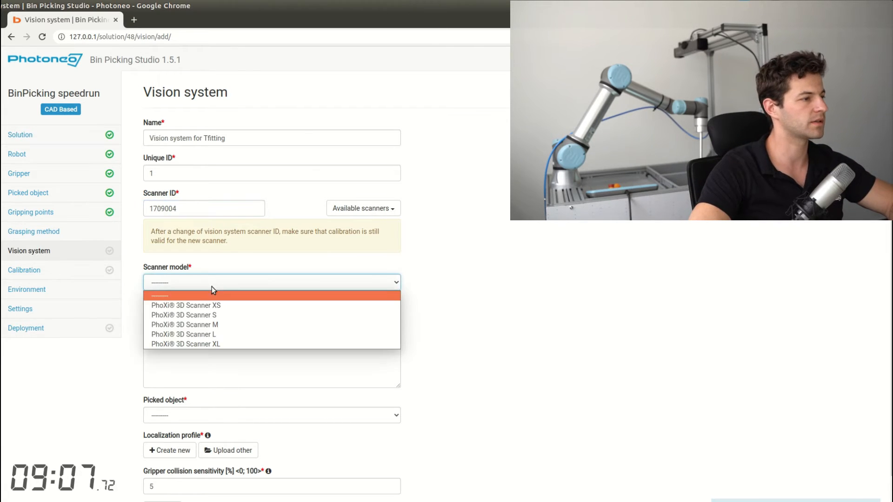
{"action": "left_click", "coordinate": [205, 326]}
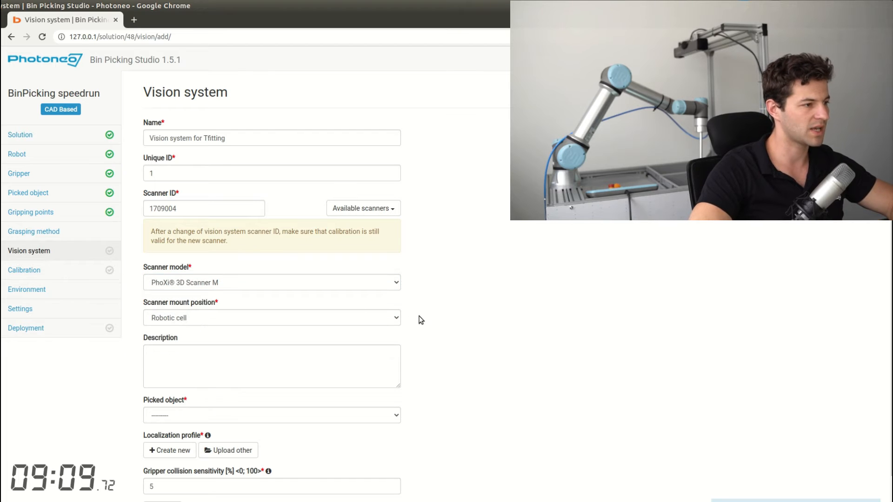
Keep Robotic cell as the scanner mount position and set the picked object to Plastic T-fitting
{"action": "left_click", "coordinate": [158, 319]}
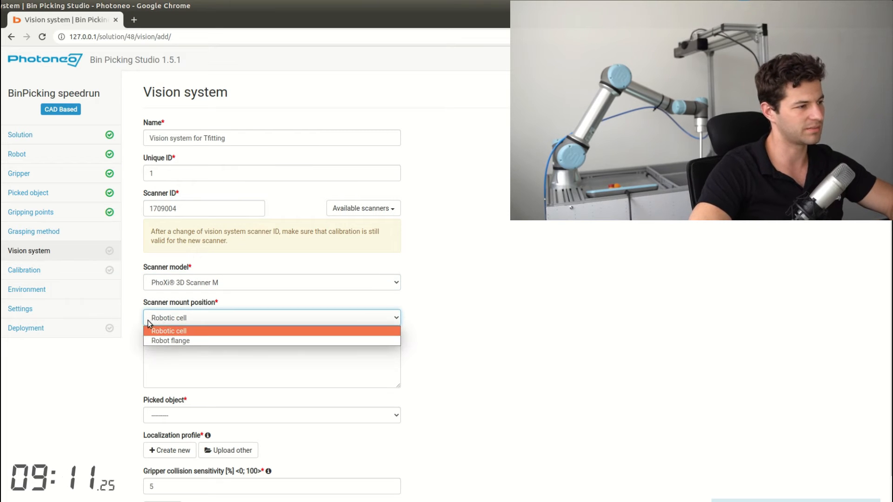
{"action": "left_click", "coordinate": [298, 329]}
{"action": "scroll", "coordinate": [133, 375], "scroll_direction": "down", "scroll_amount": 2}
{"action": "left_click", "coordinate": [182, 374]}
{"action": "left_click", "coordinate": [173, 395]}
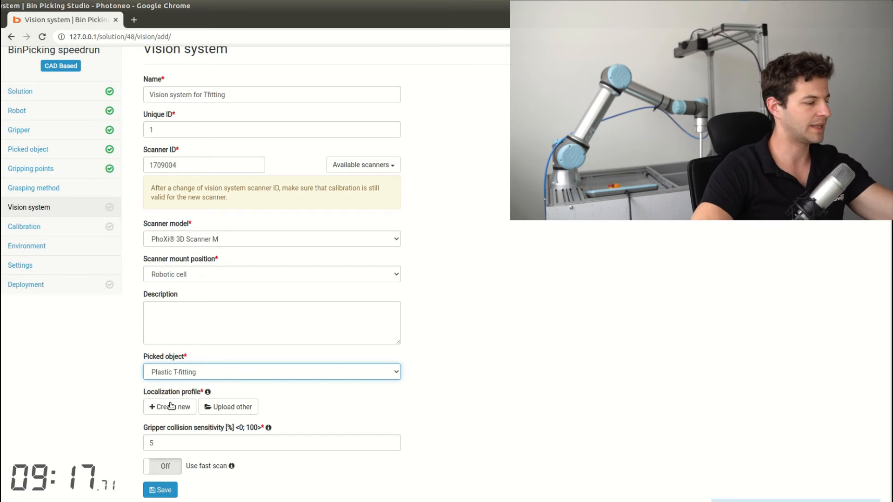
Create a new localization profile for the vision system and run a first localization of the T-fittings
{"action": "scroll", "coordinate": [173, 406], "scroll_direction": "up", "scroll_amount": 2}
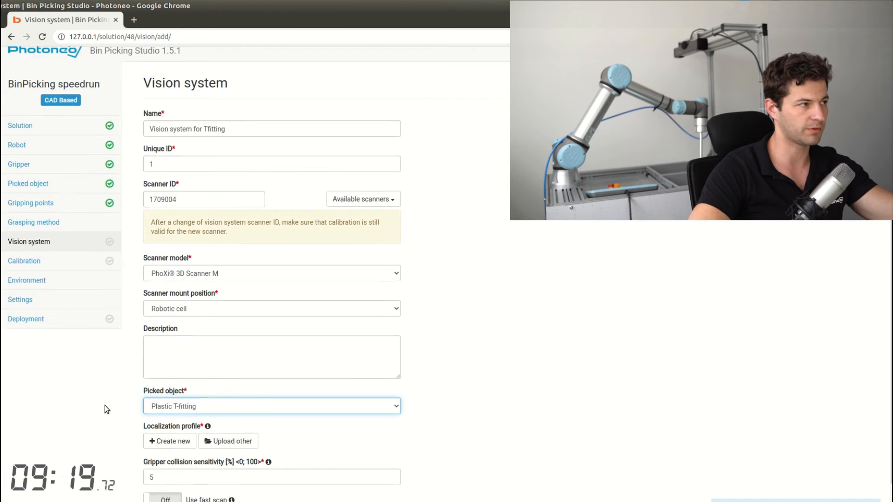
{"action": "scroll", "coordinate": [166, 427], "scroll_direction": "down", "scroll_amount": 2}
{"action": "left_click", "coordinate": [167, 407]}
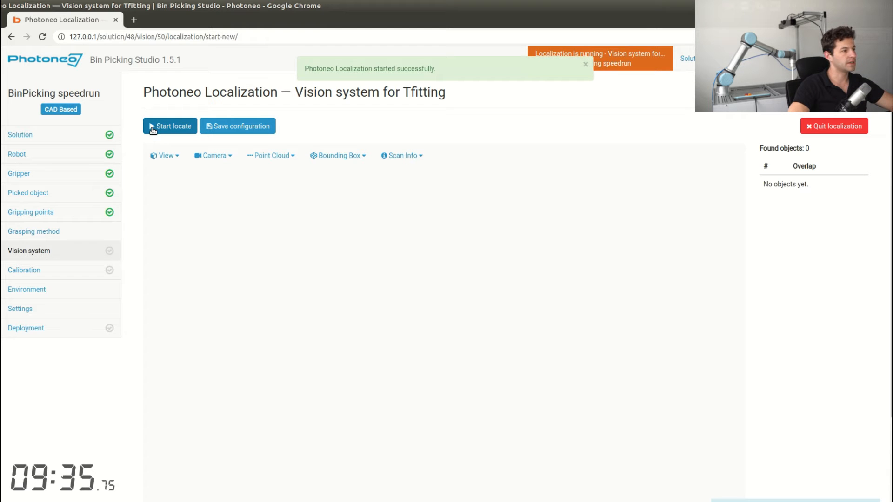
{"action": "left_click", "coordinate": [152, 128]}
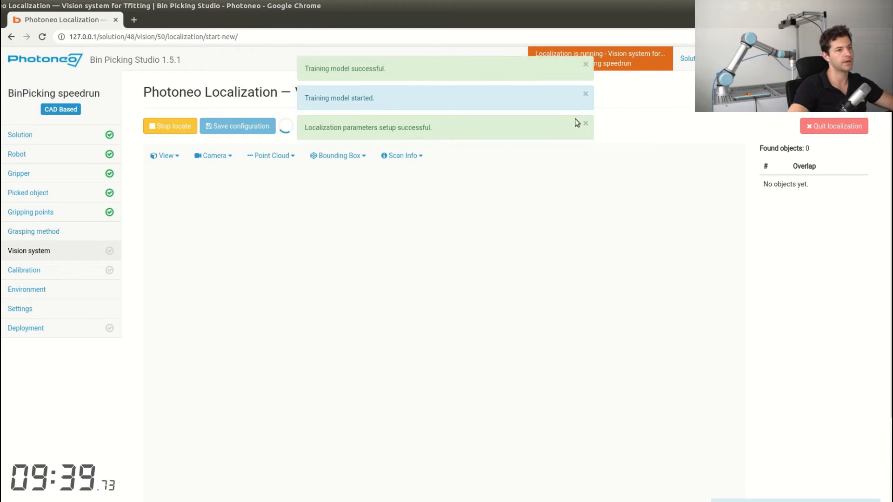
{"action": "left_click", "coordinate": [585, 123]}
{"action": "left_click", "coordinate": [585, 93]}
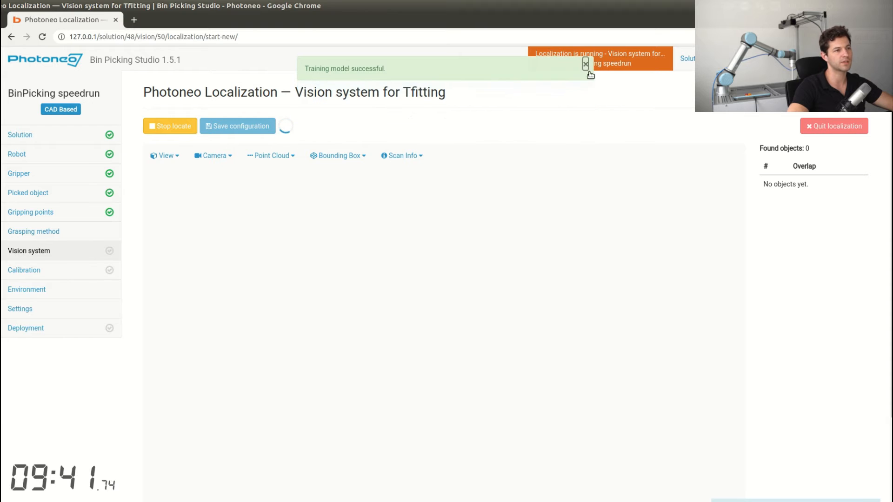
{"action": "left_click", "coordinate": [585, 65]}
{"action": "scroll", "coordinate": [744, 140], "scroll_direction": "down", "scroll_amount": 3}
{"action": "scroll", "coordinate": [640, 241], "scroll_direction": "up", "scroll_amount": 2}
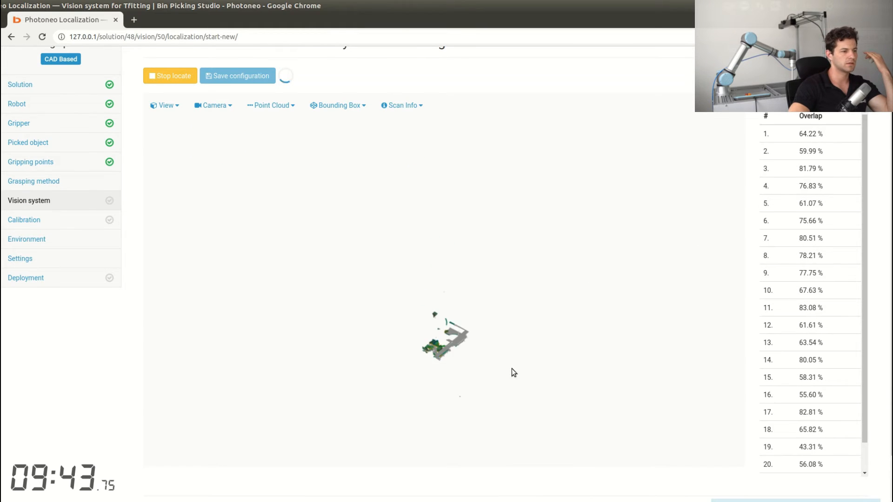
{"action": "scroll", "coordinate": [511, 372], "scroll_direction": "up", "scroll_amount": 5}
{"action": "left_click_drag", "start_coordinate": [414, 437], "coordinate": [418, 443]}
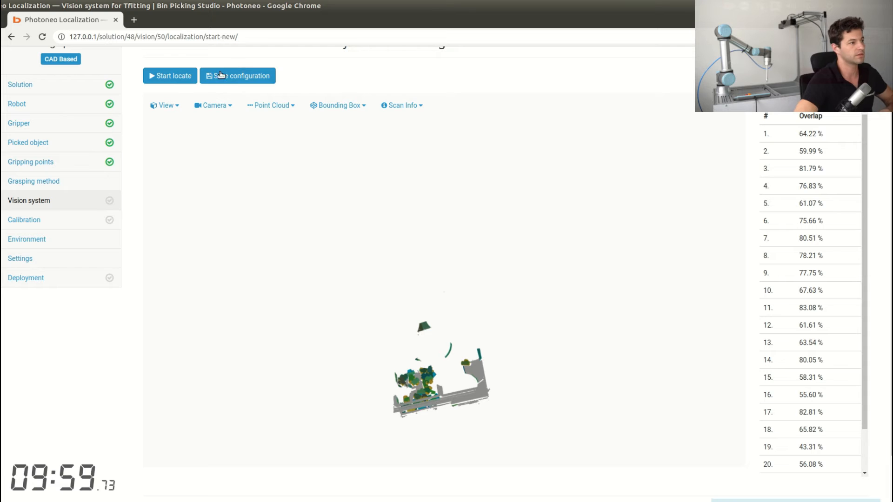
Rerun the localization and examine the located T-fittings in the scanned bins
{"action": "left_click", "coordinate": [171, 76]}
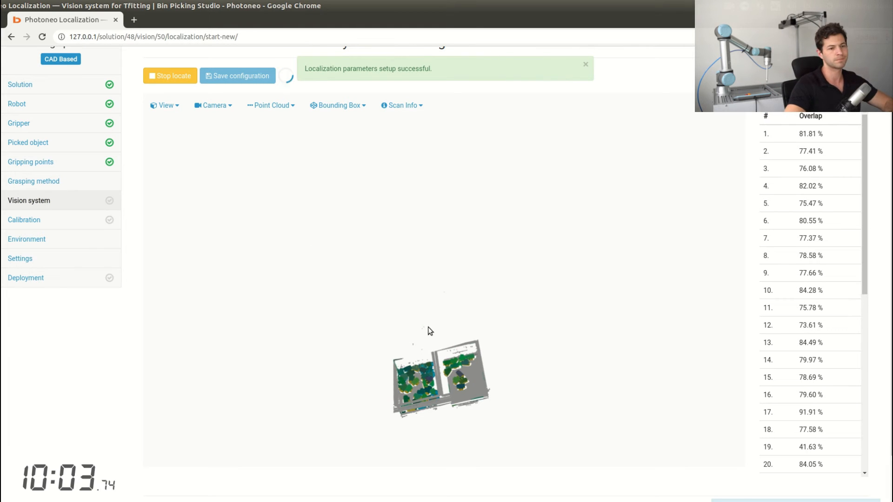
{"action": "left_click_drag", "start_coordinate": [506, 389], "coordinate": [532, 390]}
{"action": "left_click_drag", "start_coordinate": [392, 257], "coordinate": [455, 340]}
{"action": "scroll", "coordinate": [447, 369], "scroll_direction": "up", "scroll_amount": 5}
{"action": "scroll", "coordinate": [452, 344], "scroll_direction": "up", "scroll_amount": 3}
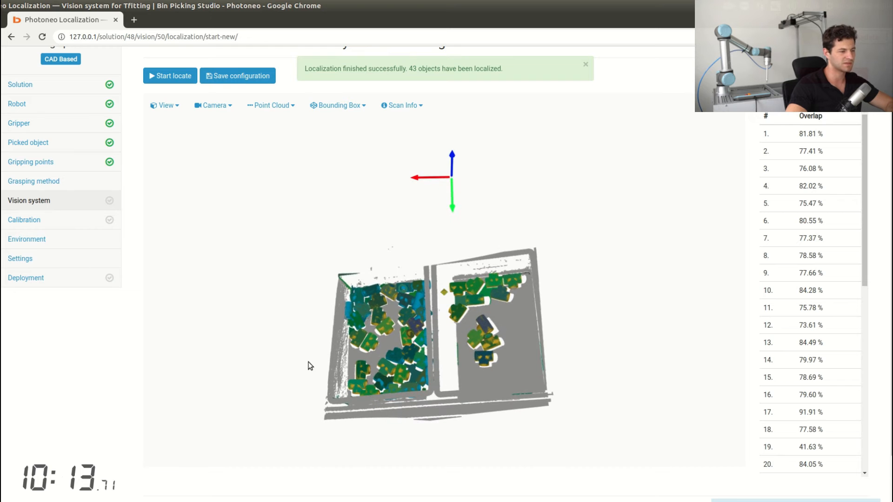
Set the localization timeout to 5000 ms
{"action": "scroll", "coordinate": [116, 402], "scroll_direction": "down", "scroll_amount": 3}
{"action": "double_click", "coordinate": [155, 449]}
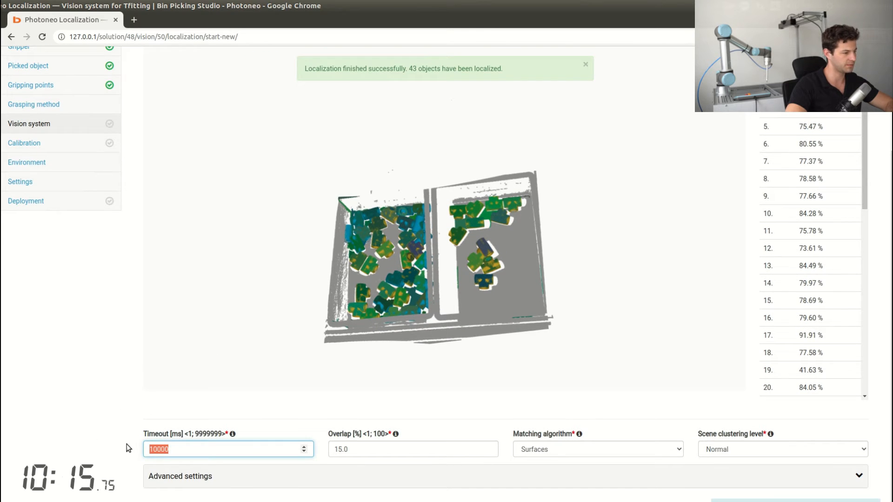
{"action": "type", "text": "500"}
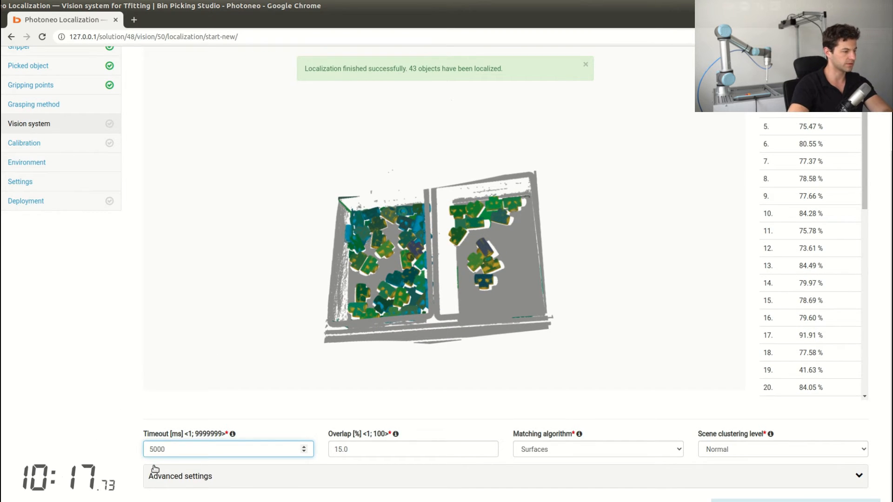
Enable the localization bounding box, and move and rotate it to line up with the more densely filled bin in the scan
{"action": "scroll", "coordinate": [121, 437], "scroll_direction": "up", "scroll_amount": 5}
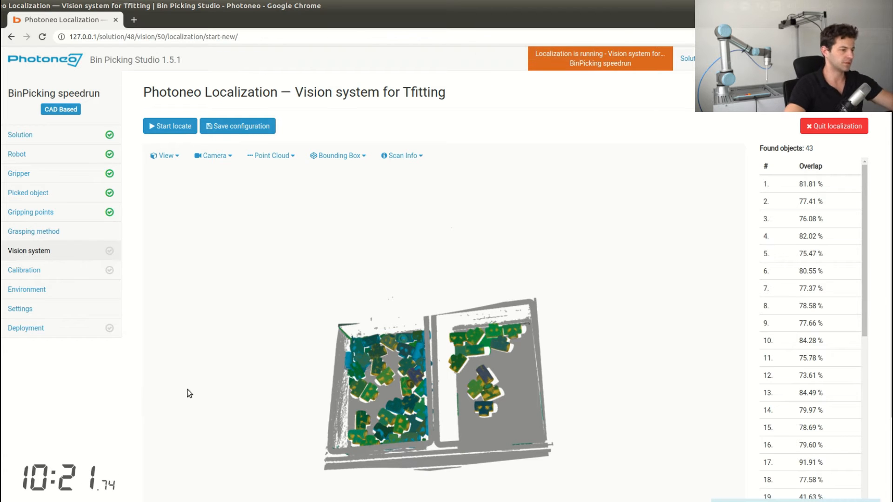
{"action": "left_click", "coordinate": [342, 153]}
{"action": "left_click", "coordinate": [316, 177]}
{"action": "left_click_drag", "start_coordinate": [349, 410], "coordinate": [444, 332]}
{"action": "left_click", "coordinate": [338, 156]}
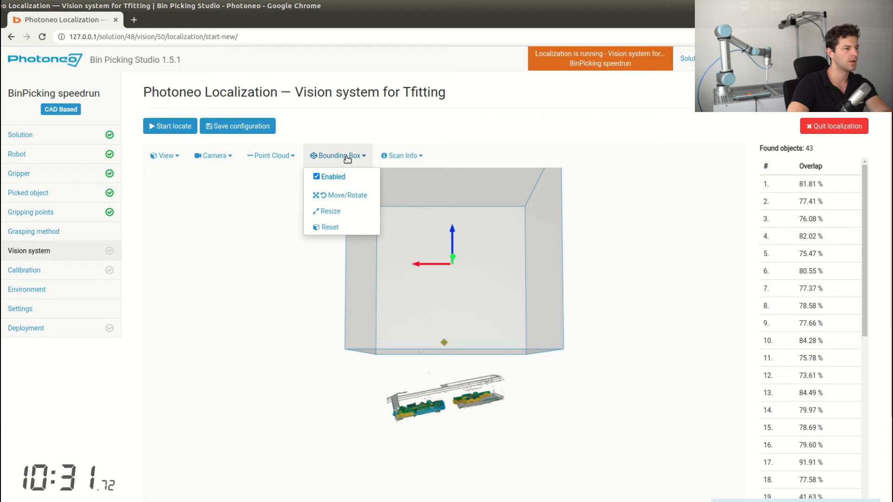
{"action": "left_click", "coordinate": [339, 195]}
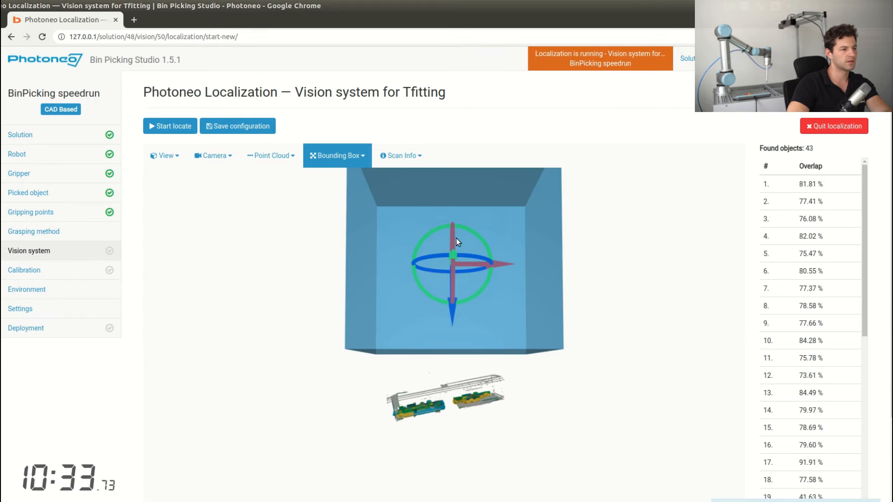
{"action": "left_click_drag", "start_coordinate": [452, 339], "coordinate": [452, 386]}
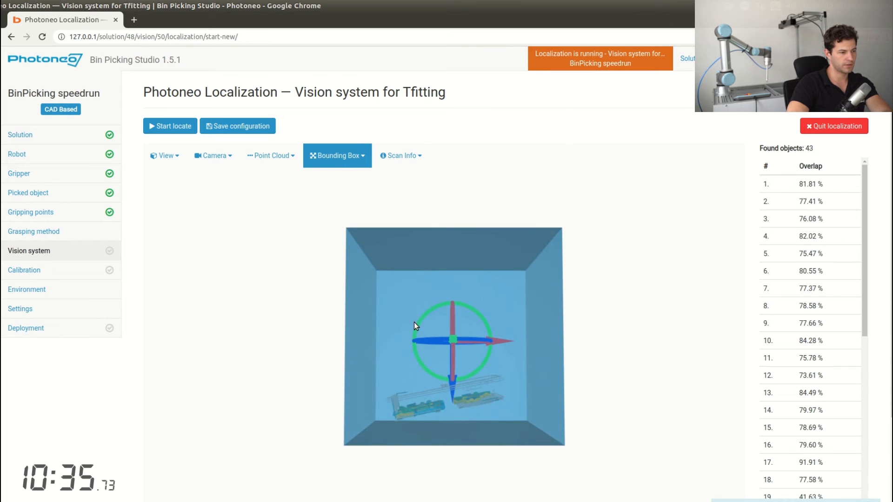
{"action": "left_click_drag", "start_coordinate": [417, 325], "coordinate": [415, 330]}
{"action": "left_click_drag", "start_coordinate": [504, 339], "coordinate": [411, 209]}
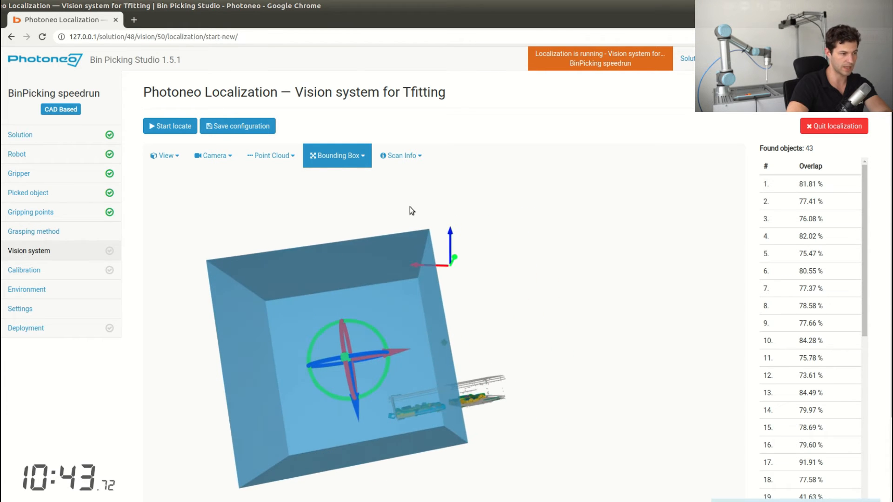
Resize the bounding box so that it tightly encloses only the more densely filled bin
{"action": "left_click", "coordinate": [359, 159]}
{"action": "left_click", "coordinate": [329, 211]}
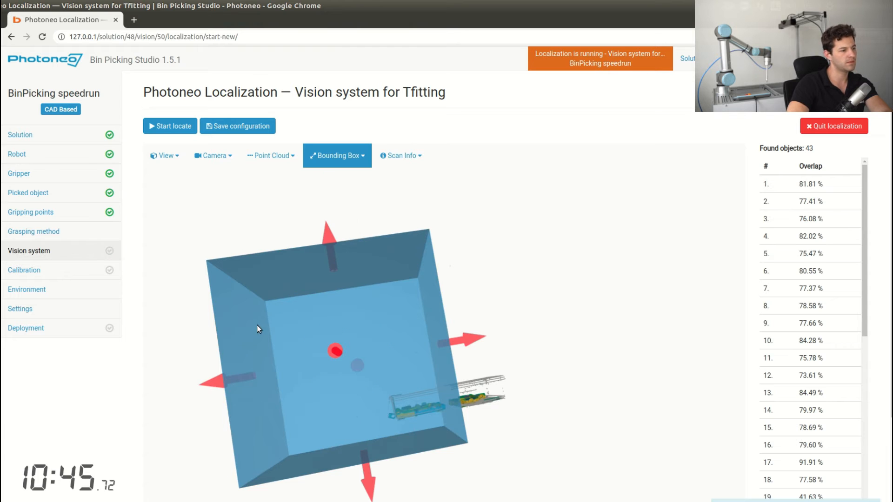
{"action": "left_click_drag", "start_coordinate": [216, 380], "coordinate": [348, 372]}
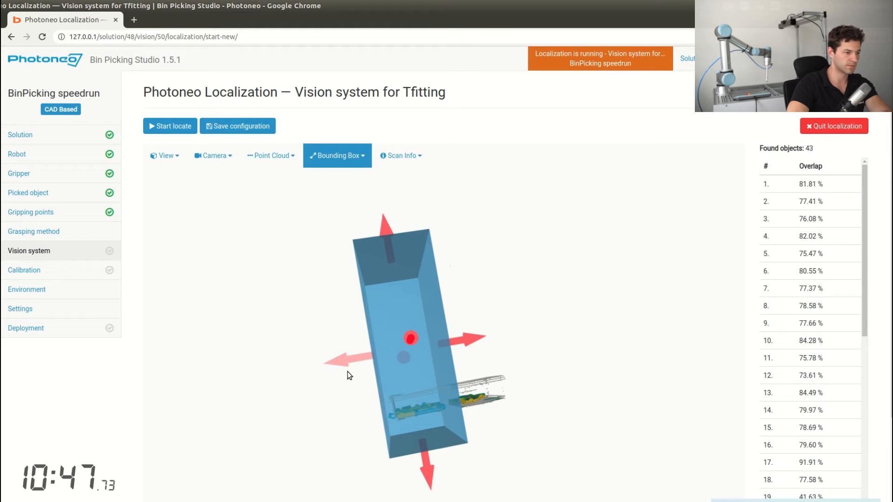
{"action": "left_click_drag", "start_coordinate": [422, 471], "coordinate": [419, 411]}
{"action": "left_click_drag", "start_coordinate": [383, 225], "coordinate": [495, 405]}
{"action": "left_click_drag", "start_coordinate": [299, 403], "coordinate": [359, 405]}
Run the localization with the bounding box active and examine which T-fittings are located inside it
{"action": "left_click", "coordinate": [179, 127]}
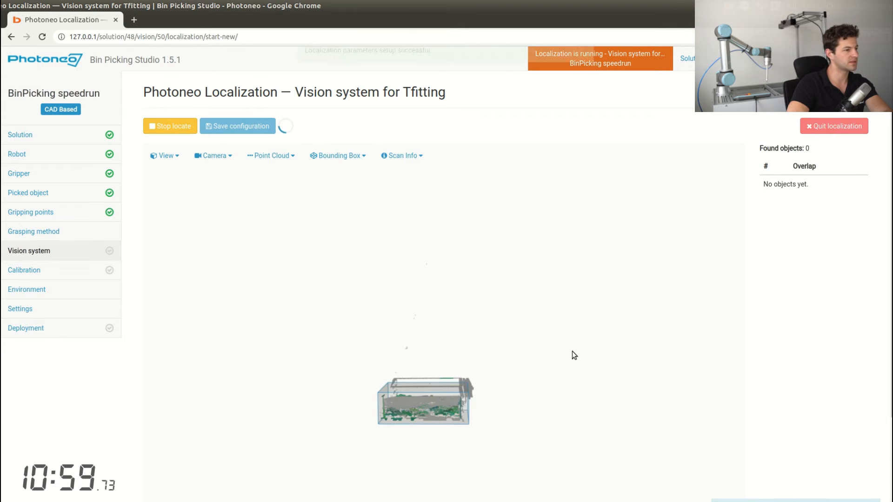
{"action": "left_click_drag", "start_coordinate": [425, 427], "coordinate": [374, 434]}
{"action": "scroll", "coordinate": [432, 412], "scroll_direction": "up", "scroll_amount": 7}
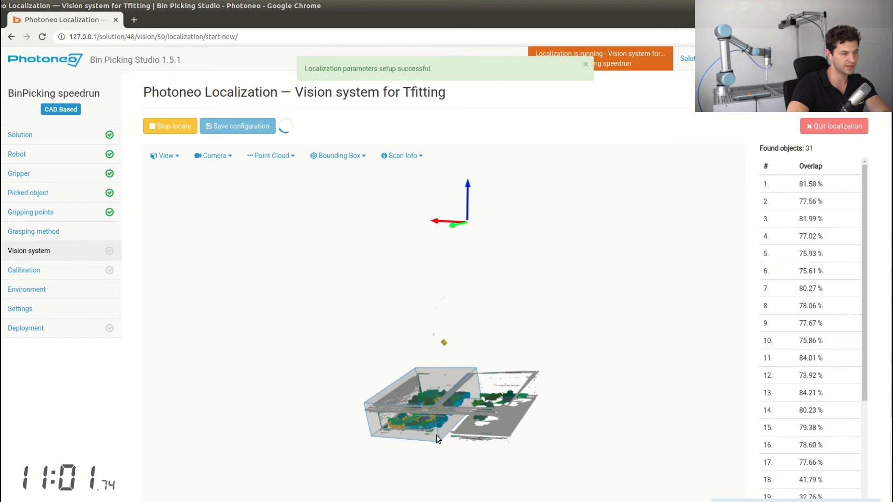
{"action": "left_click_drag", "start_coordinate": [409, 345], "coordinate": [363, 315]}
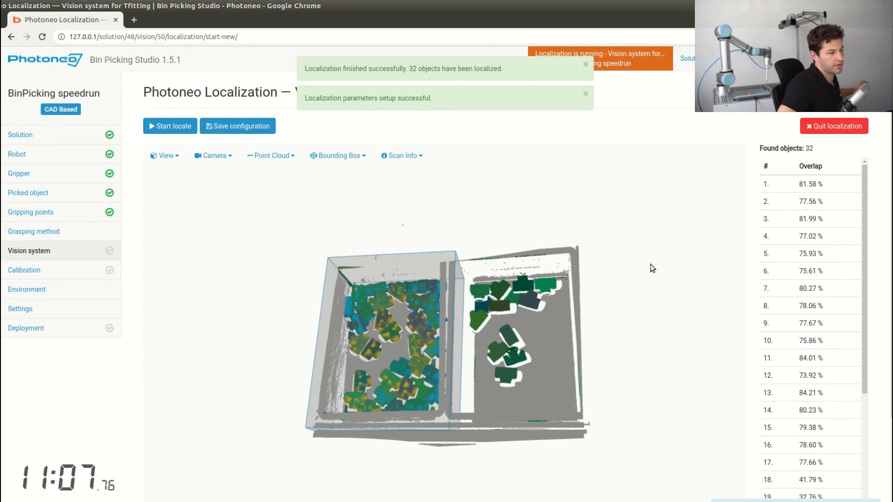
{"action": "scroll", "coordinate": [629, 293], "scroll_direction": "up", "scroll_amount": 4}
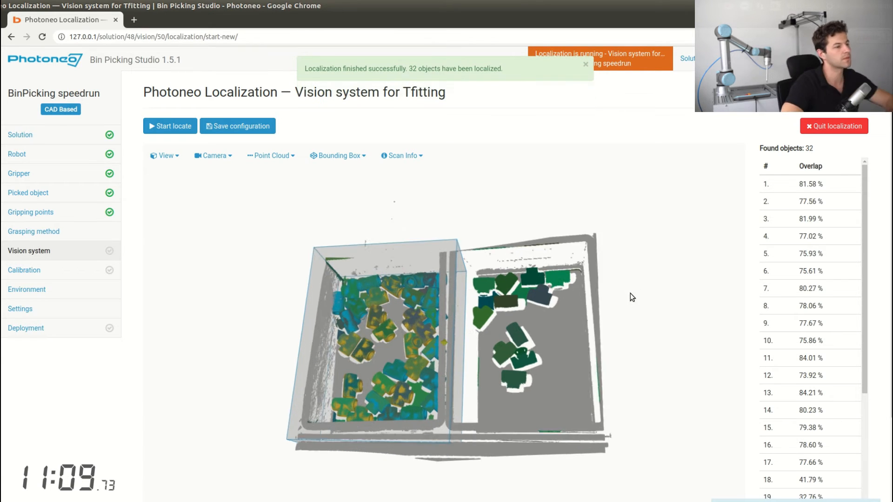
{"action": "scroll", "coordinate": [635, 279], "scroll_direction": "down", "scroll_amount": 2}
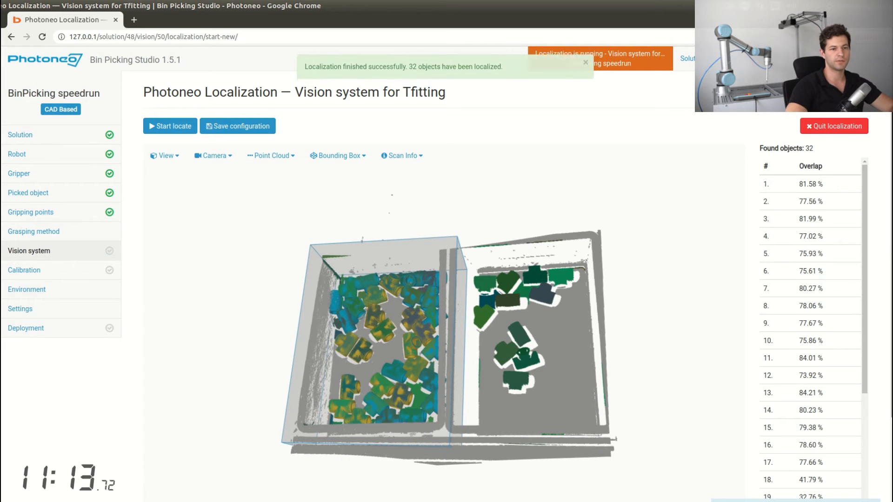
Save the localization configuration to the vision system and quit the localization session
{"action": "scroll", "coordinate": [501, 456], "scroll_direction": "down", "scroll_amount": 3}
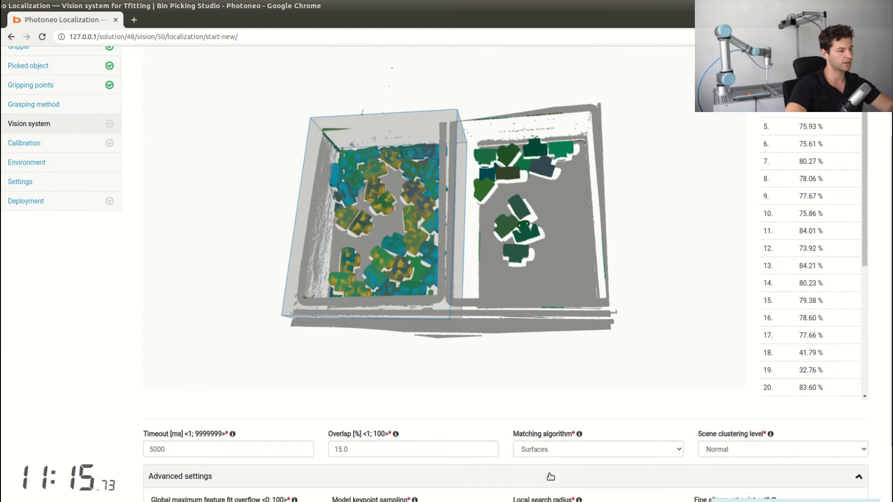
{"action": "scroll", "coordinate": [859, 413], "scroll_direction": "down", "scroll_amount": 3}
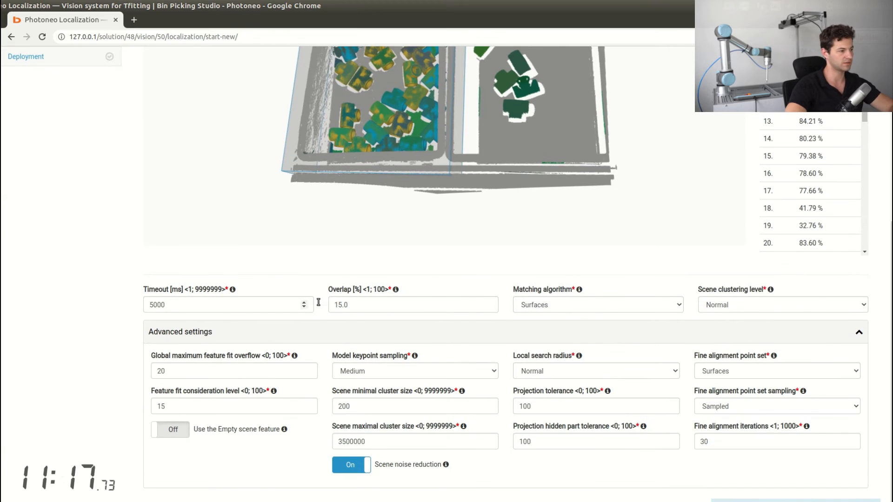
{"action": "scroll", "coordinate": [884, 404], "scroll_direction": "up", "scroll_amount": 3}
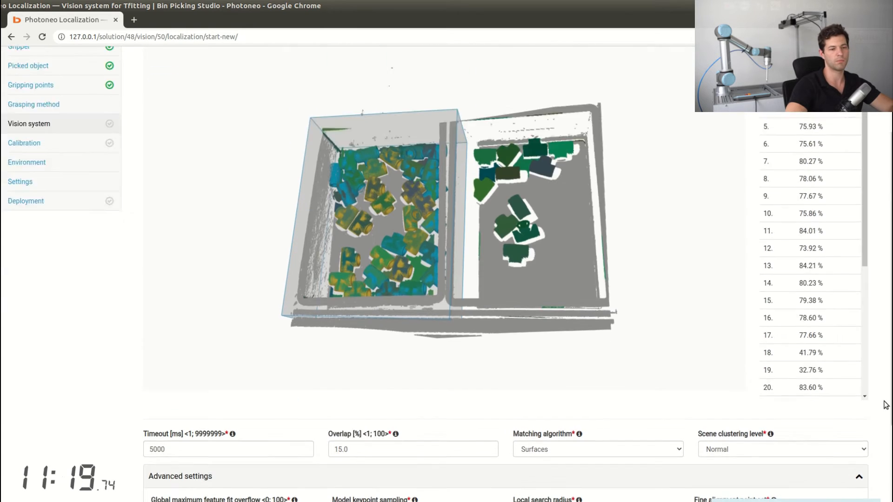
{"action": "scroll", "coordinate": [885, 405], "scroll_direction": "up", "scroll_amount": 3}
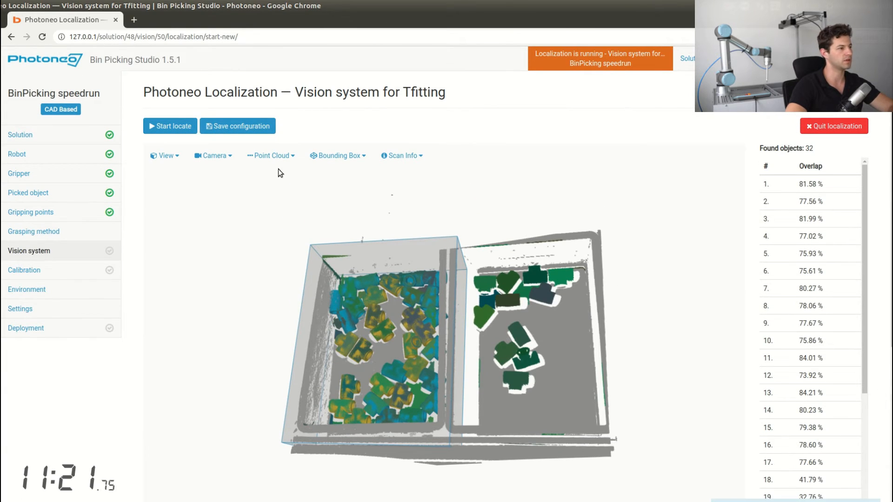
{"action": "left_click", "coordinate": [239, 126]}
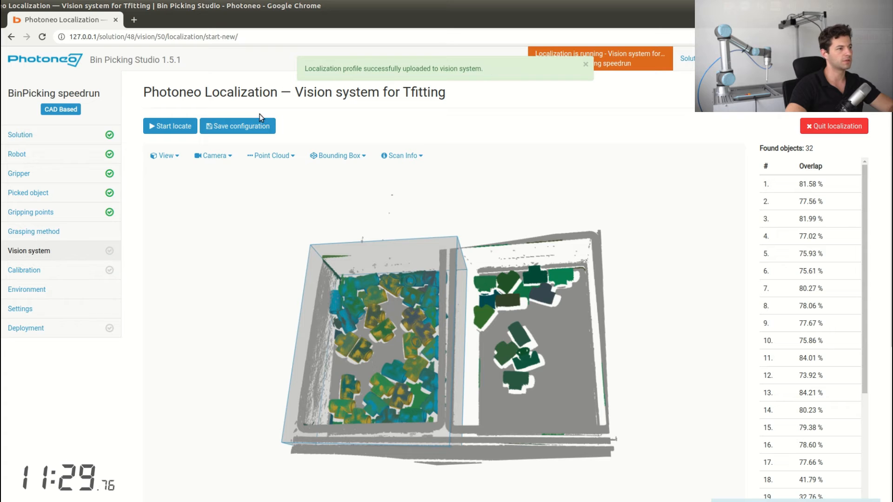
{"action": "left_click", "coordinate": [836, 128]}
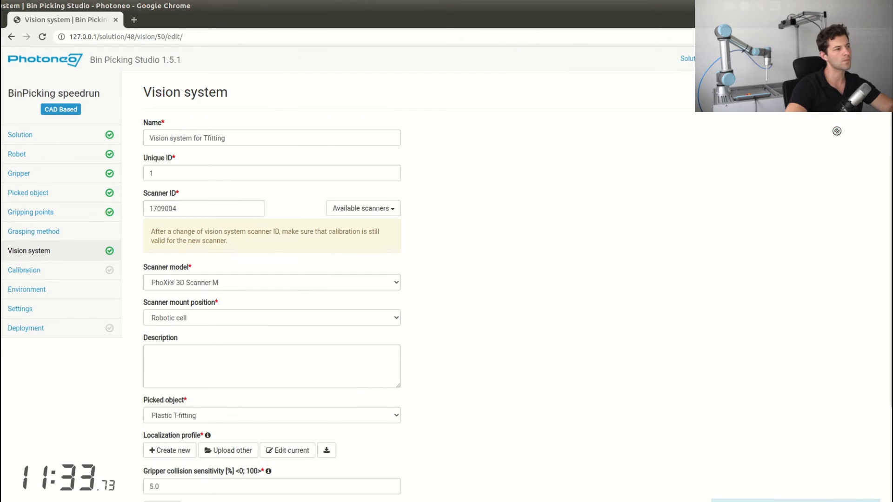
Enable the fast scan option with its default parameters for the vision system and save the vision system
{"action": "scroll", "coordinate": [597, 232], "scroll_direction": "down", "scroll_amount": 3}
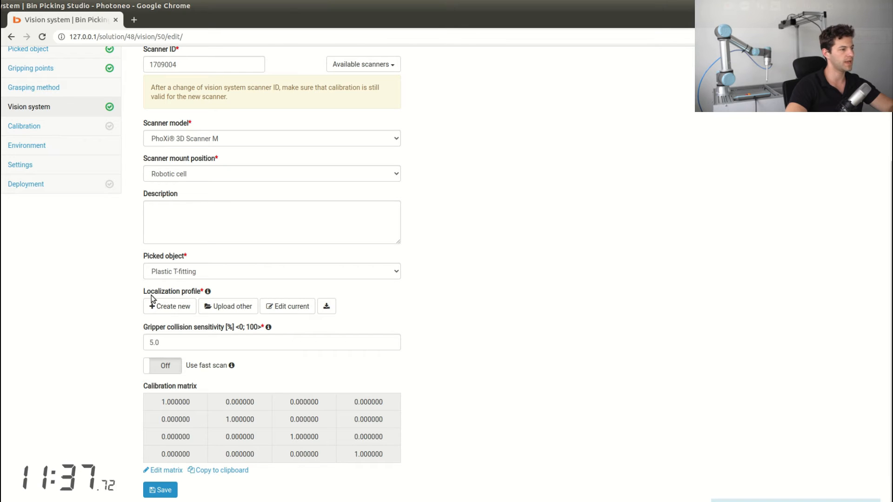
{"action": "left_click", "coordinate": [187, 344]}
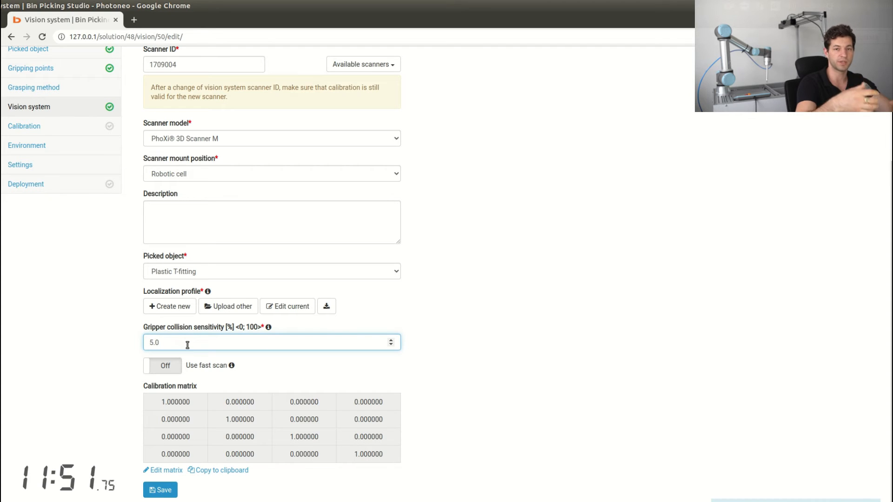
{"action": "left_click", "coordinate": [162, 370]}
{"action": "scroll", "coordinate": [113, 375], "scroll_direction": "down", "scroll_amount": 4}
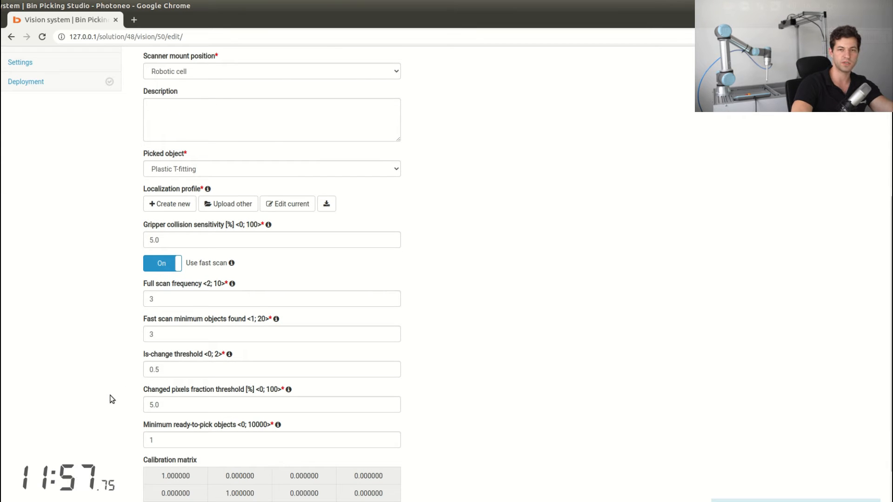
{"action": "scroll", "coordinate": [112, 399], "scroll_direction": "down", "scroll_amount": 3}
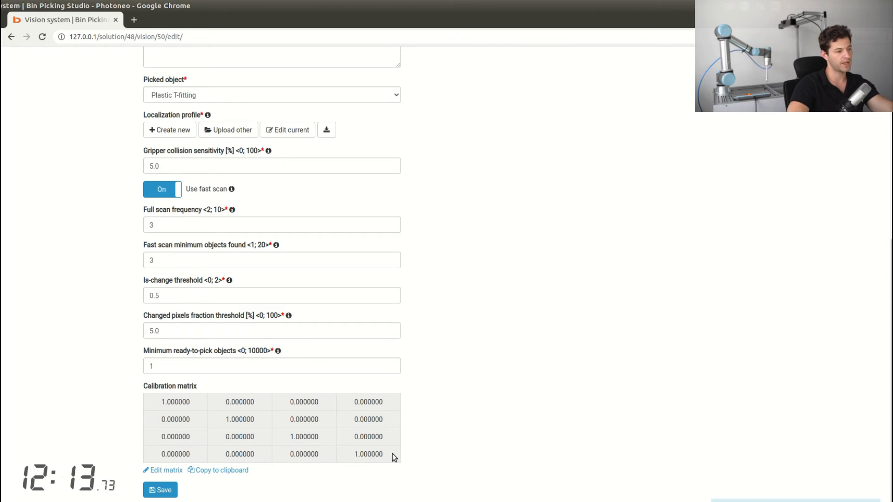
{"action": "left_click", "coordinate": [169, 494]}
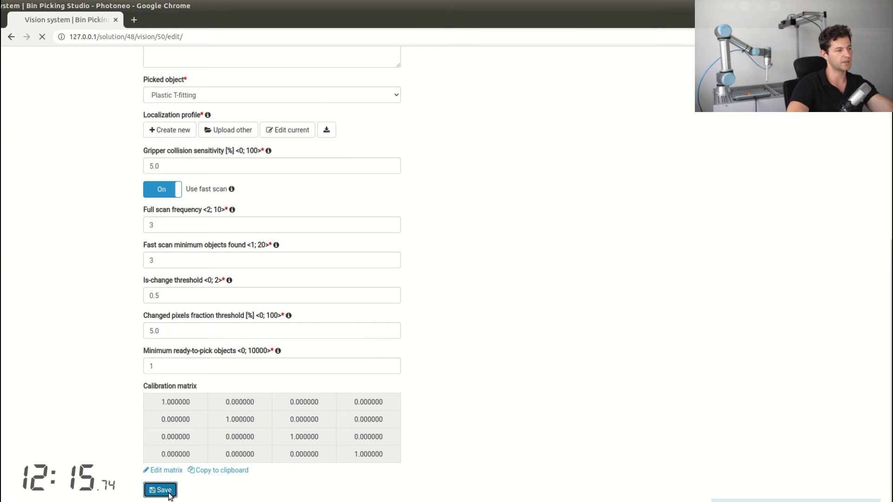
{"action": "scroll", "coordinate": [68, 405], "scroll_direction": "down", "scroll_amount": 3}
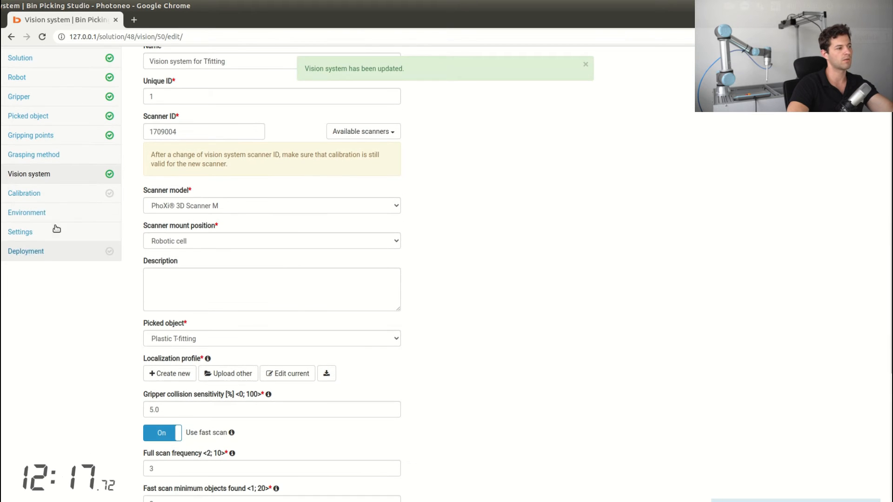
Start the extrinsic calibration of the Tfitting vision system using the ping-pong ball (19.95 mm ±2%)
{"action": "left_click", "coordinate": [52, 194]}
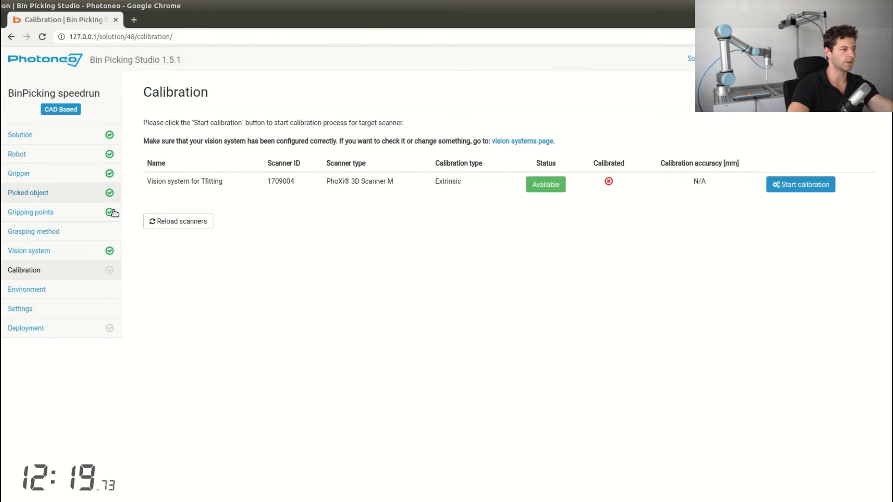
{"action": "left_click", "coordinate": [792, 187]}
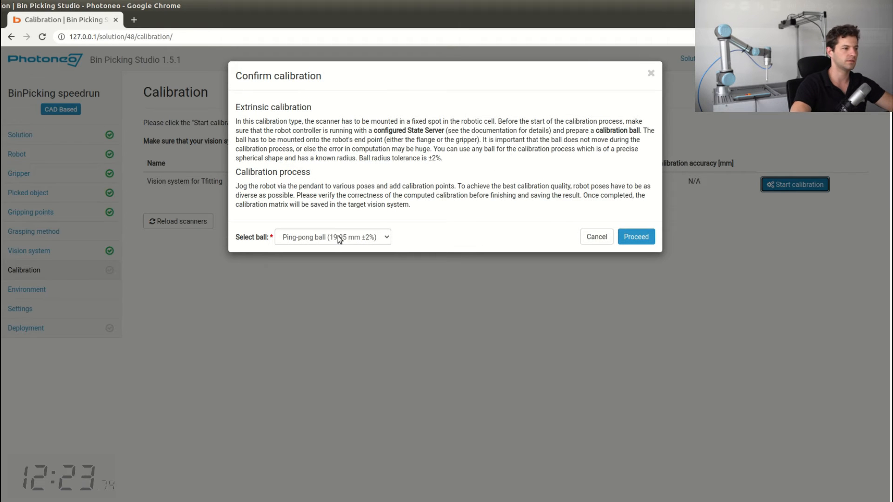
{"action": "left_click", "coordinate": [337, 236]}
{"action": "left_click", "coordinate": [322, 258]}
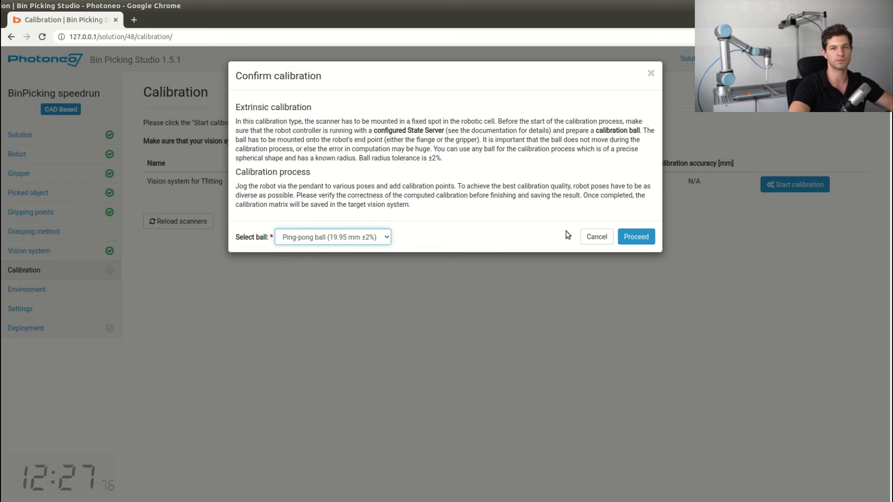
{"action": "left_click", "coordinate": [636, 237]}
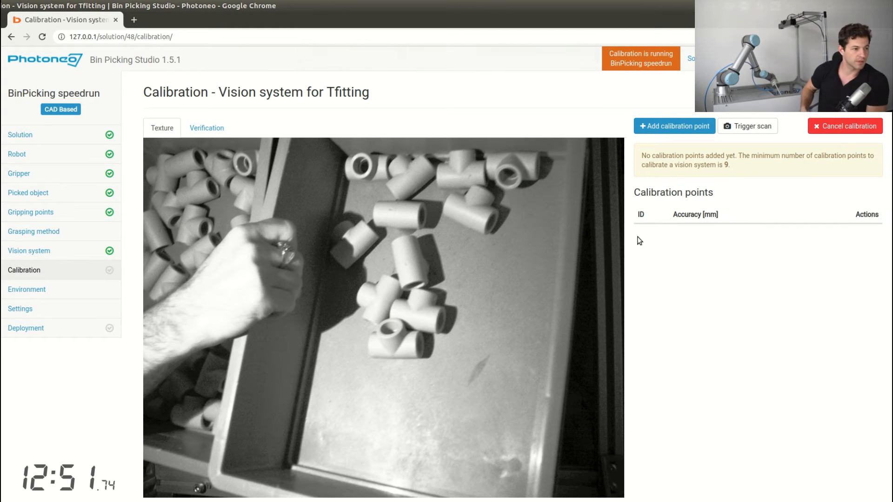
Add ten calibration points, capturing the ball at a different robot pose for each one
{"action": "left_click", "coordinate": [681, 127]}
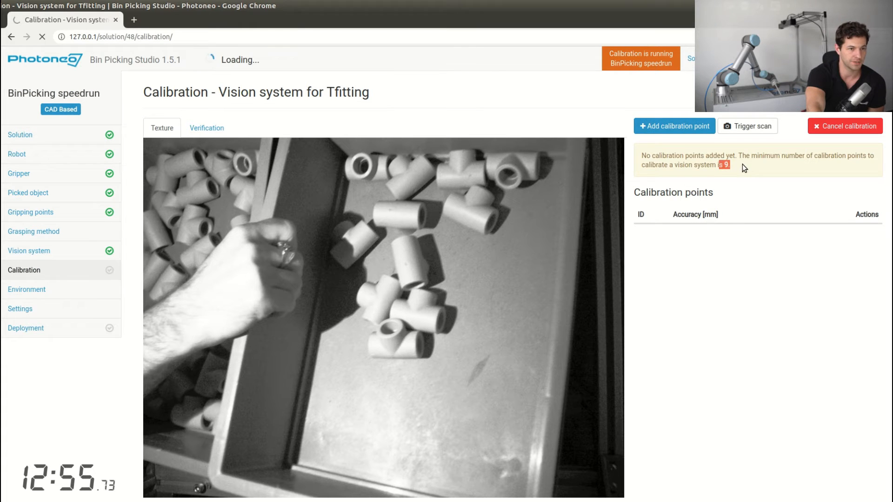
{"action": "left_click", "coordinate": [685, 127]}
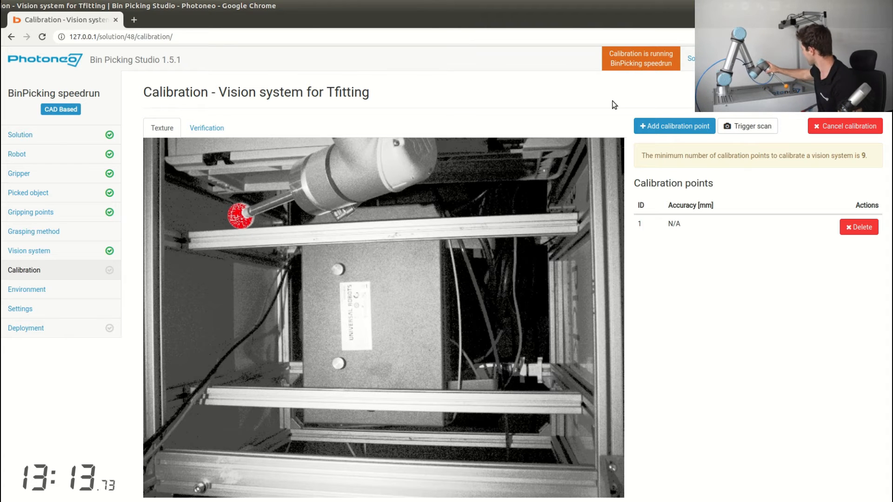
{"action": "left_click", "coordinate": [665, 130]}
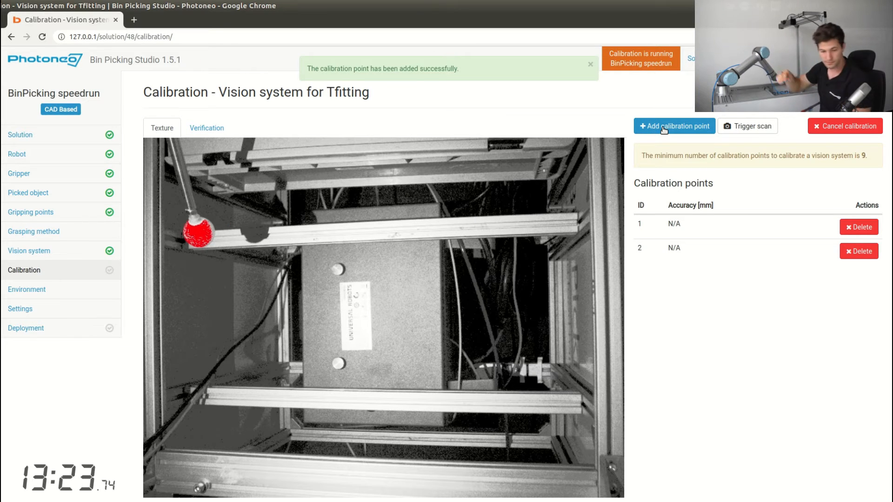
{"action": "left_click", "coordinate": [664, 130]}
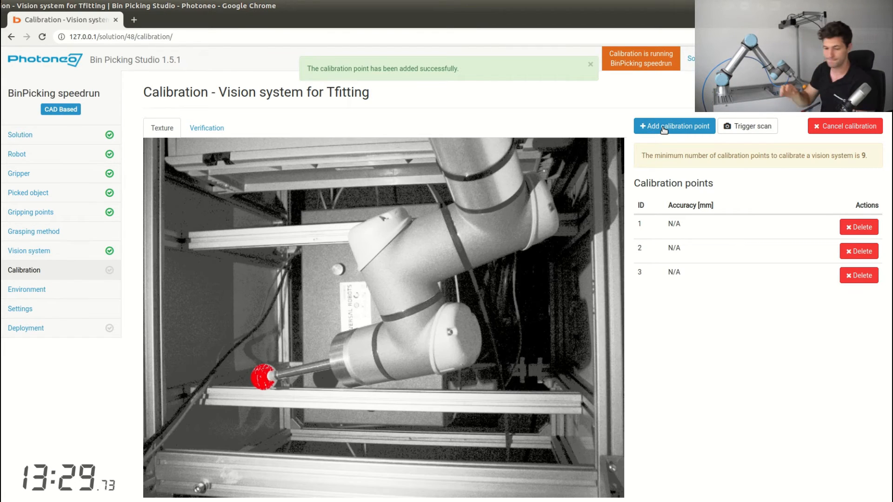
{"action": "left_click", "coordinate": [663, 128]}
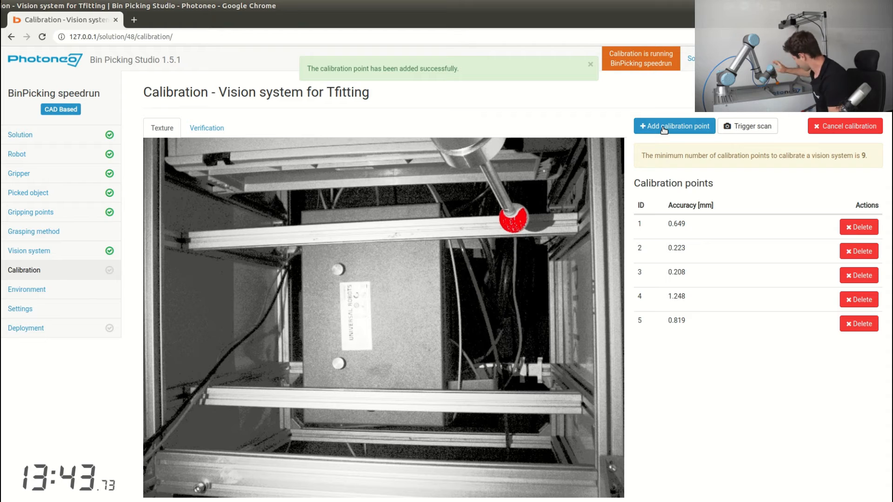
{"action": "left_click", "coordinate": [664, 129]}
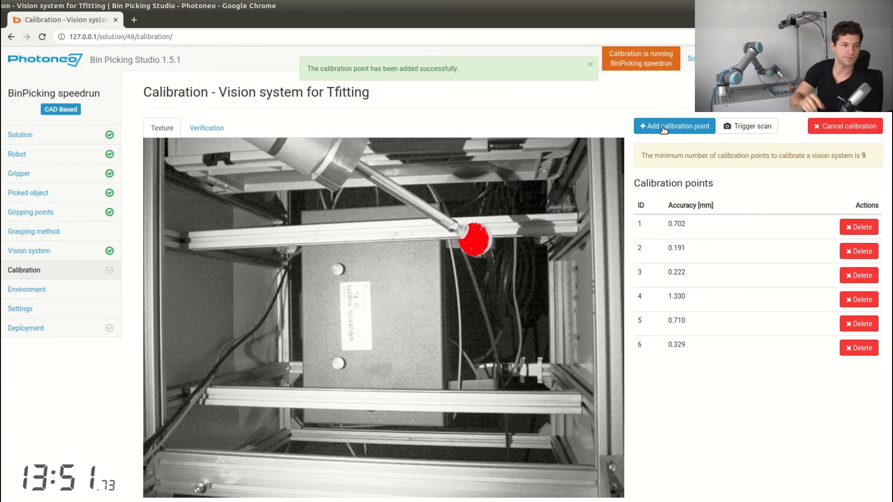
{"action": "left_click", "coordinate": [664, 130]}
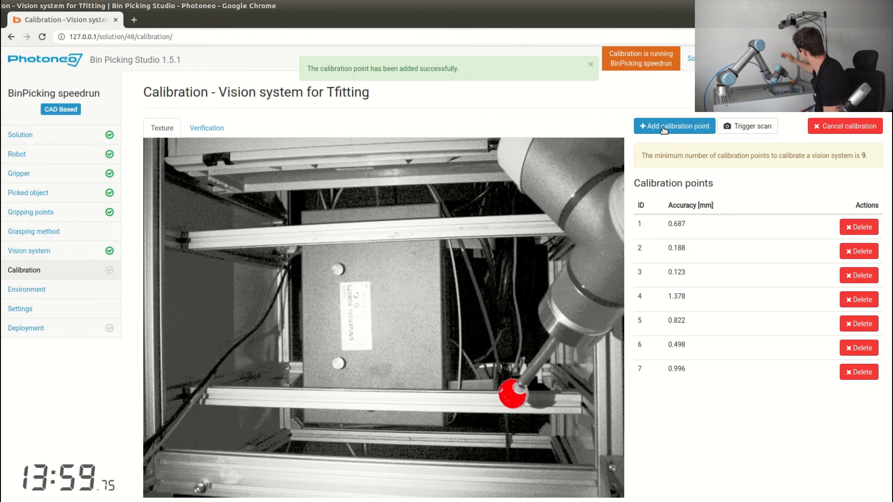
{"action": "left_click", "coordinate": [664, 130]}
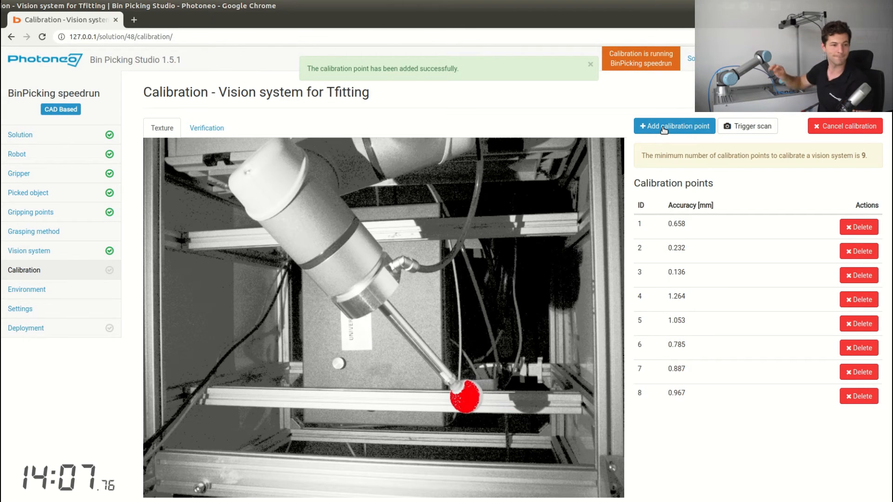
{"action": "left_click", "coordinate": [676, 130]}
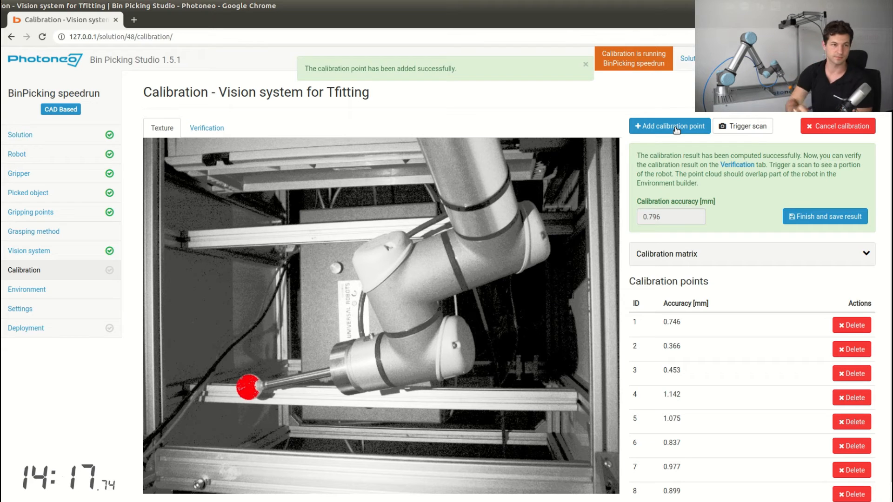
{"action": "left_click", "coordinate": [676, 129]}
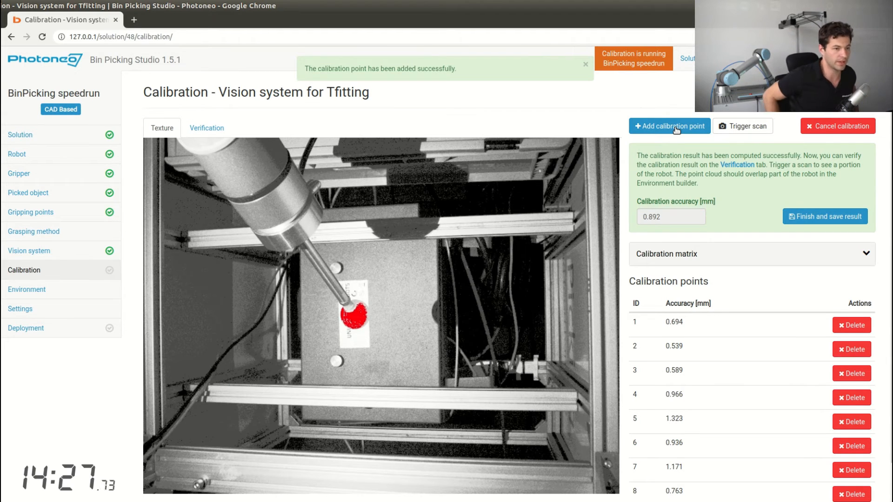
{"action": "left_click", "coordinate": [682, 126]}
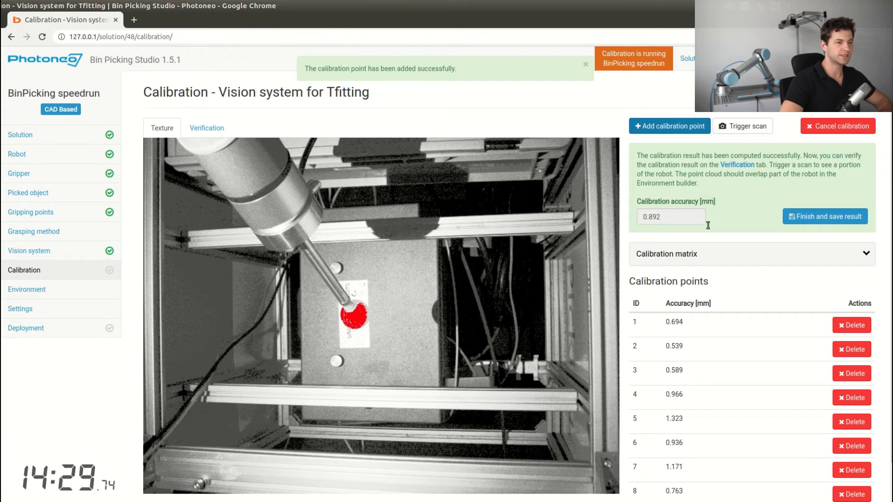
Review the accuracy of the calibration points and expand the calibration matrix
{"action": "scroll", "coordinate": [709, 247], "scroll_direction": "down", "scroll_amount": 3}
{"action": "scroll", "coordinate": [693, 306], "scroll_direction": "up", "scroll_amount": 3}
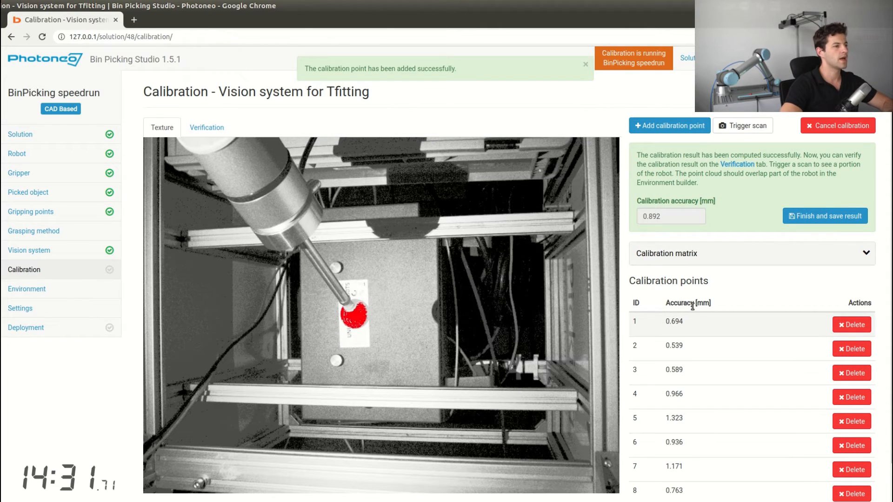
{"action": "left_click", "coordinate": [743, 252]}
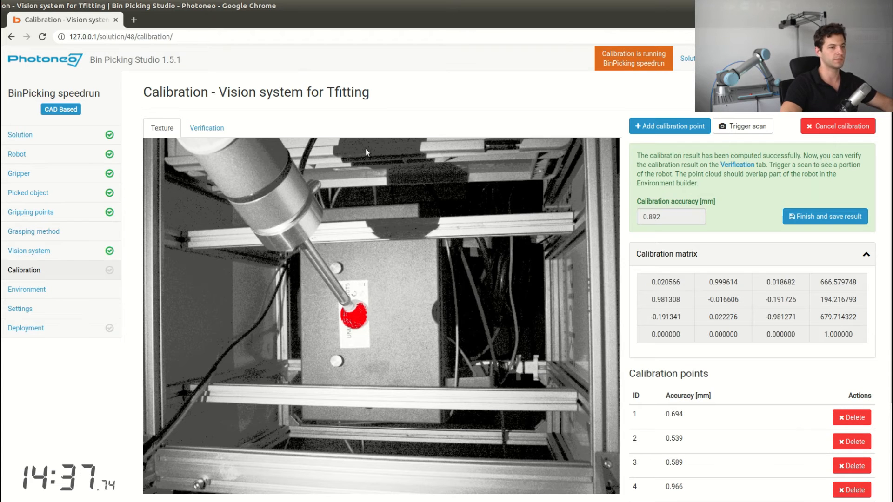
Inspect the scanned point cloud against the robot model in the calibration's 3D verification view
{"action": "left_click", "coordinate": [207, 129]}
{"action": "left_click_drag", "start_coordinate": [426, 381], "coordinate": [486, 391]}
{"action": "scroll", "coordinate": [443, 435], "scroll_direction": "up", "scroll_amount": 10}
{"action": "left_click_drag", "start_coordinate": [444, 439], "coordinate": [316, 331]}
{"action": "scroll", "coordinate": [317, 331], "scroll_direction": "up", "scroll_amount": 10}
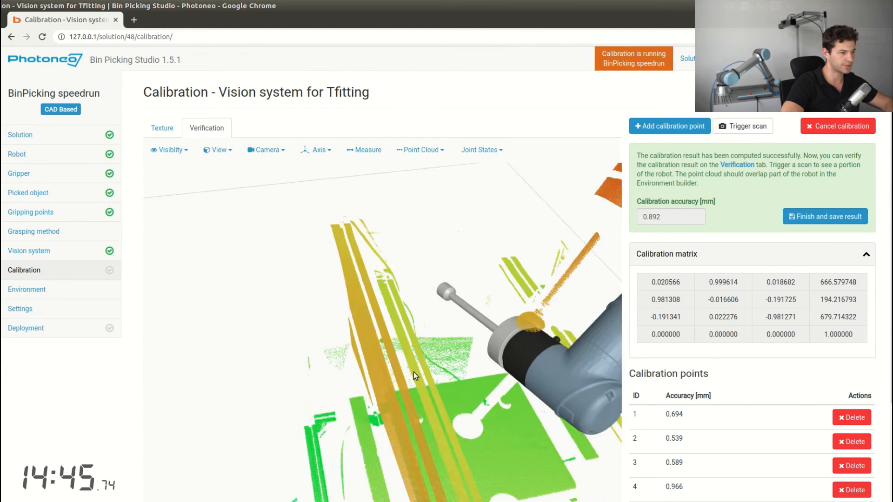
{"action": "left_click_drag", "start_coordinate": [416, 375], "coordinate": [370, 366]}
{"action": "scroll", "coordinate": [370, 367], "scroll_direction": "down", "scroll_amount": 3}
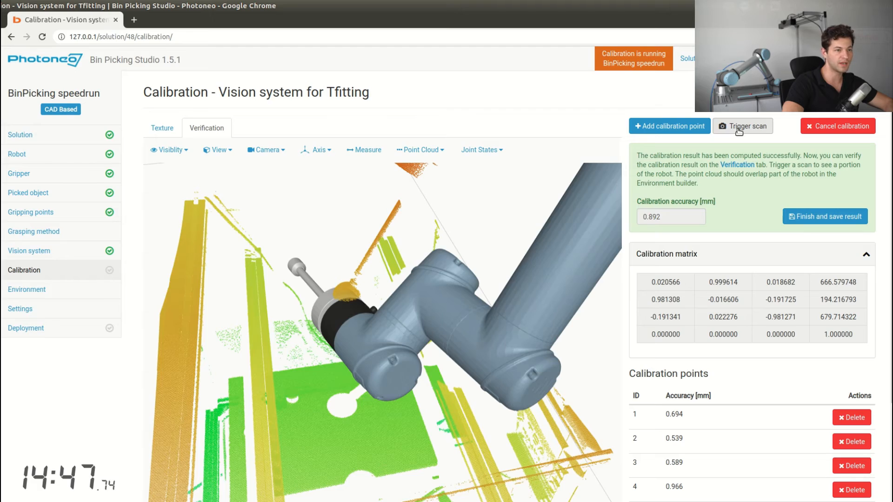
Trigger a new scan to check the point cloud's overlap with the robot model, and finish and save the calibration result
{"action": "left_click", "coordinate": [738, 130]}
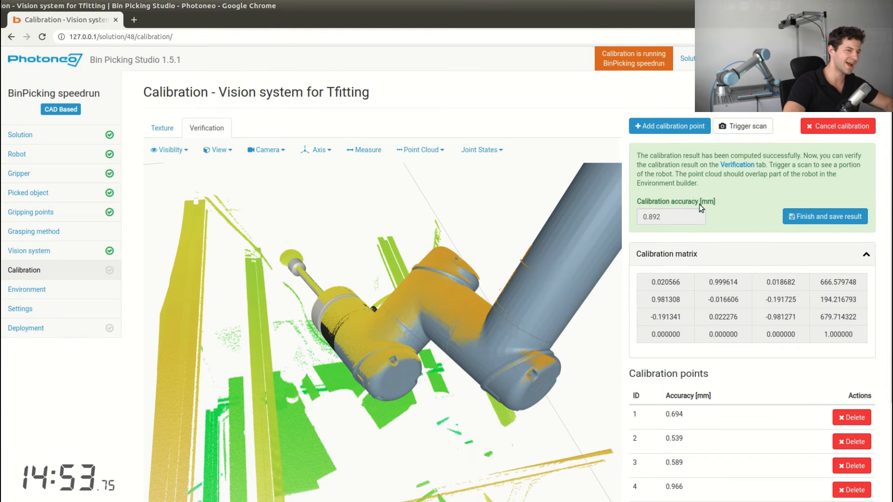
{"action": "left_click_drag", "start_coordinate": [447, 316], "coordinate": [422, 324]}
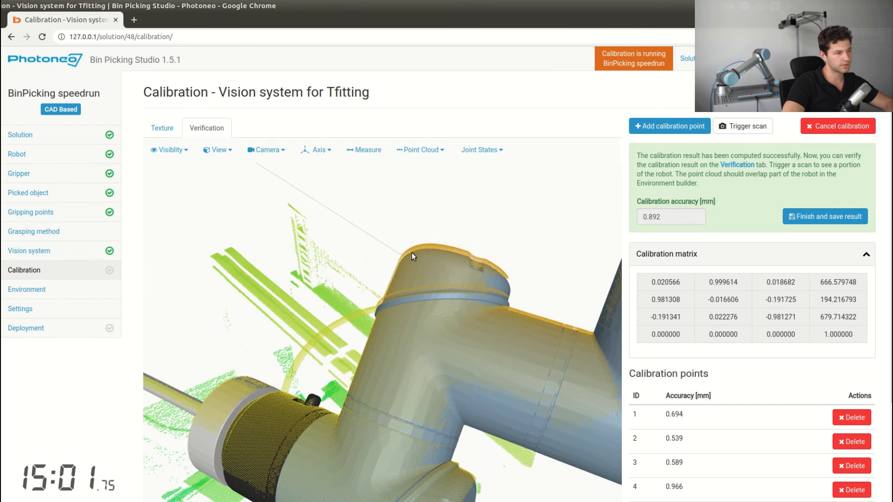
{"action": "left_click_drag", "start_coordinate": [472, 310], "coordinate": [428, 339]}
{"action": "scroll", "coordinate": [478, 307], "scroll_direction": "down", "scroll_amount": 4}
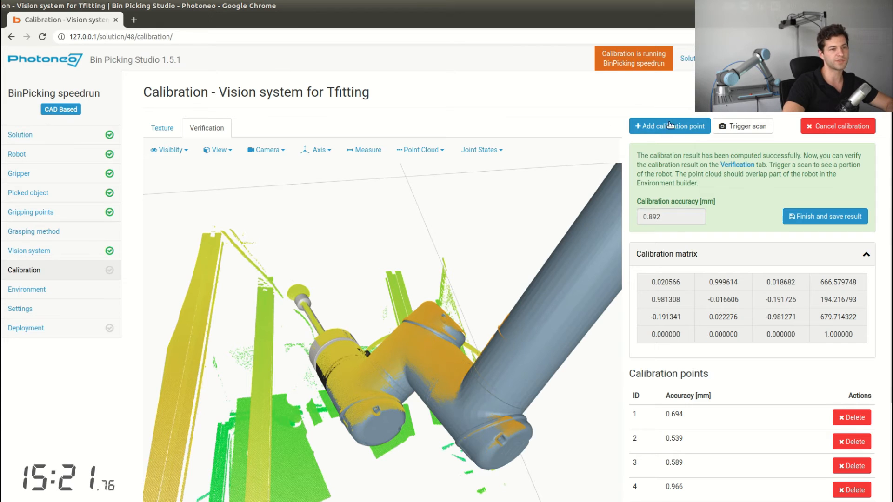
{"action": "left_click", "coordinate": [817, 217]}
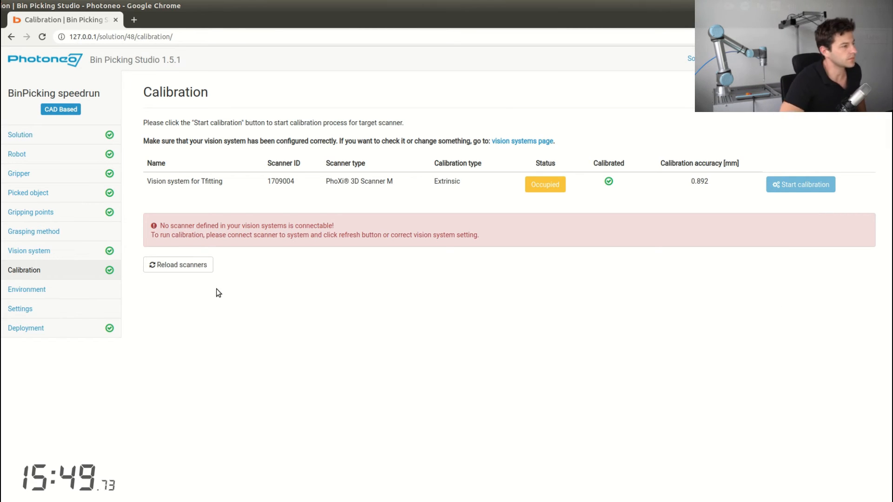
Connect the T-fitting vision system's scanner in the solution's environment and trigger a scan of the cell
{"action": "left_click", "coordinate": [46, 292]}
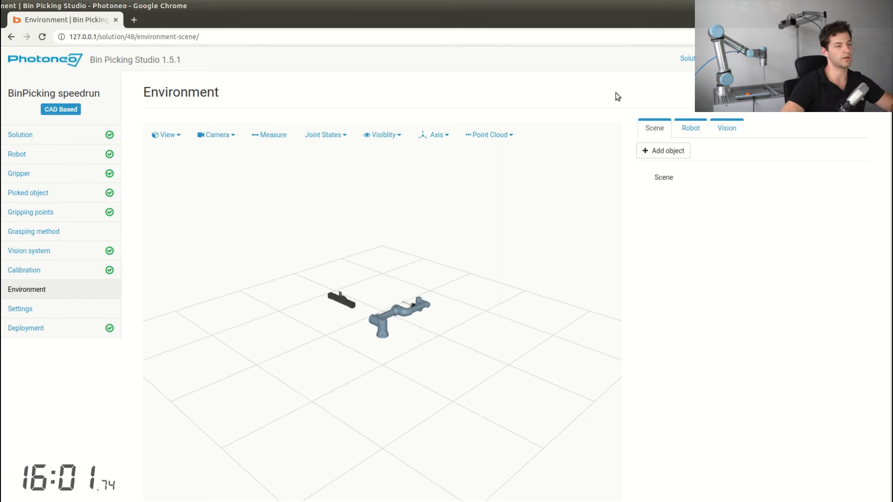
{"action": "left_click", "coordinate": [691, 129]}
{"action": "left_click", "coordinate": [726, 128]}
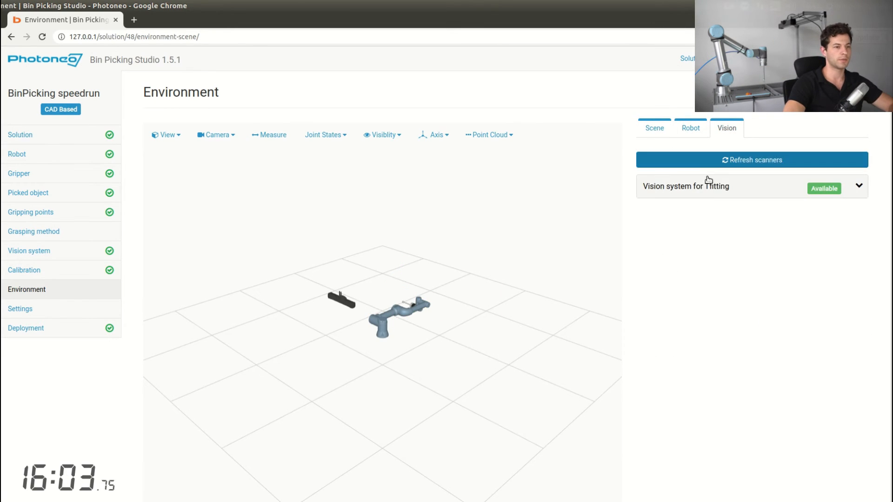
{"action": "left_click", "coordinate": [855, 185]}
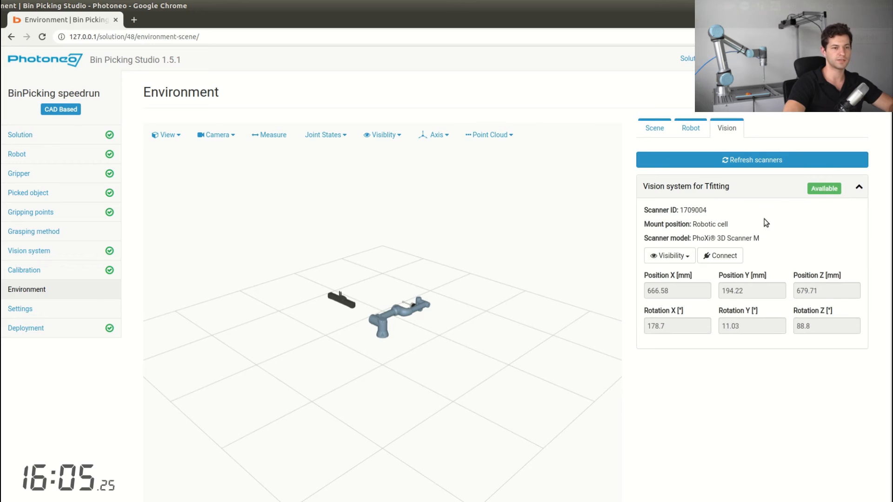
{"action": "left_click", "coordinate": [740, 257]}
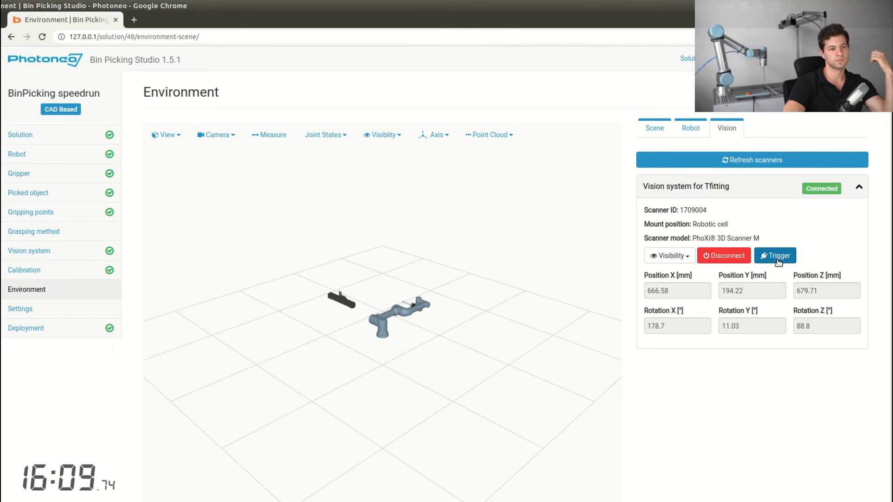
{"action": "left_click", "coordinate": [779, 256]}
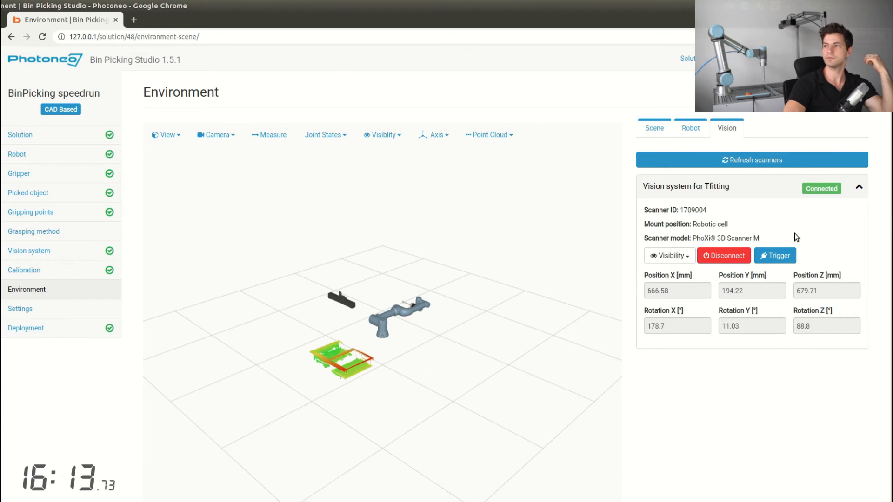
{"action": "left_click_drag", "start_coordinate": [426, 335], "coordinate": [398, 416]}
Upload EnviromentGenerated_TqV48_mujuK_h63XW.stl to the scene as an object named Cell with type Environment
{"action": "left_click", "coordinate": [655, 135]}
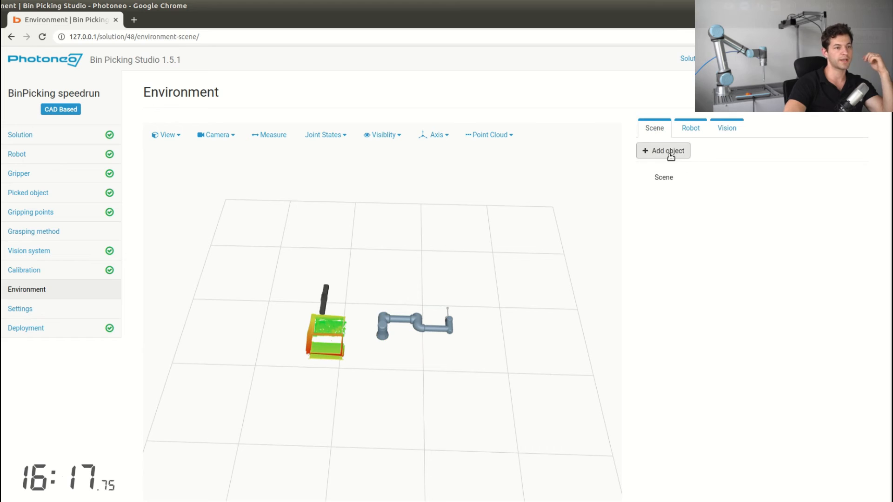
{"action": "left_click", "coordinate": [669, 153]}
{"action": "left_click", "coordinate": [670, 167]}
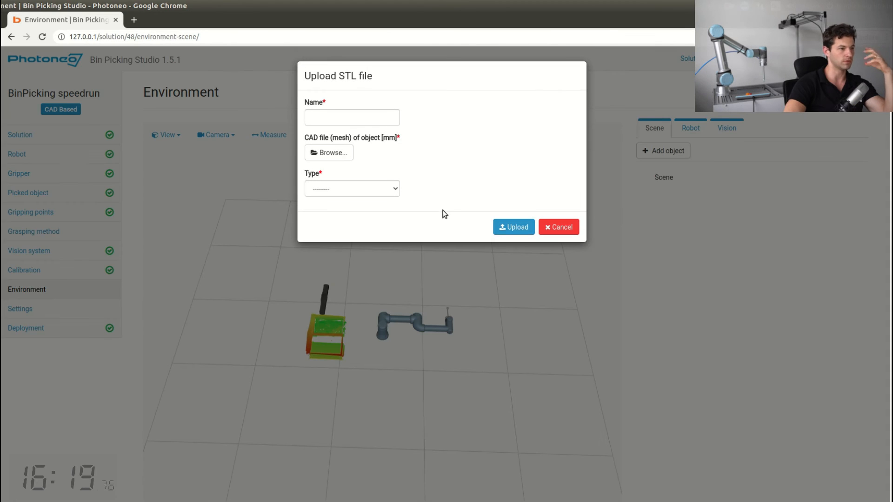
{"action": "left_click", "coordinate": [332, 119]}
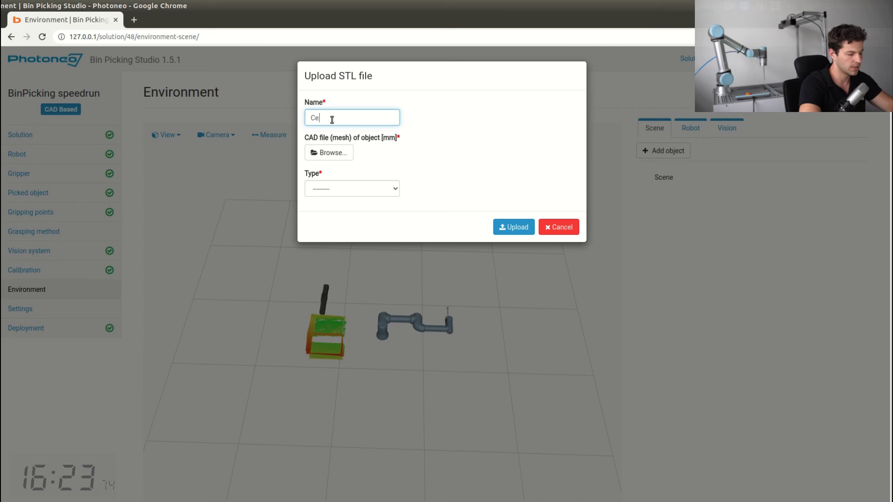
{"action": "left_click", "coordinate": [315, 152]}
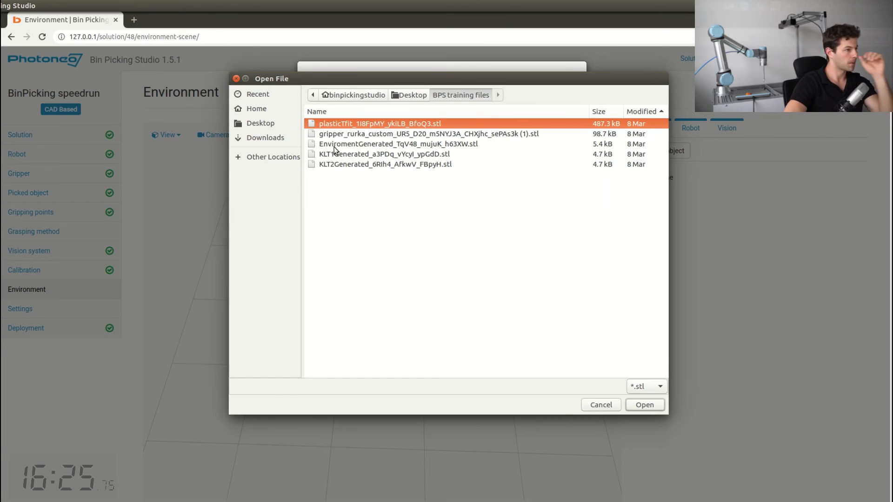
{"action": "left_click", "coordinate": [360, 145]}
{"action": "left_click", "coordinate": [635, 405]}
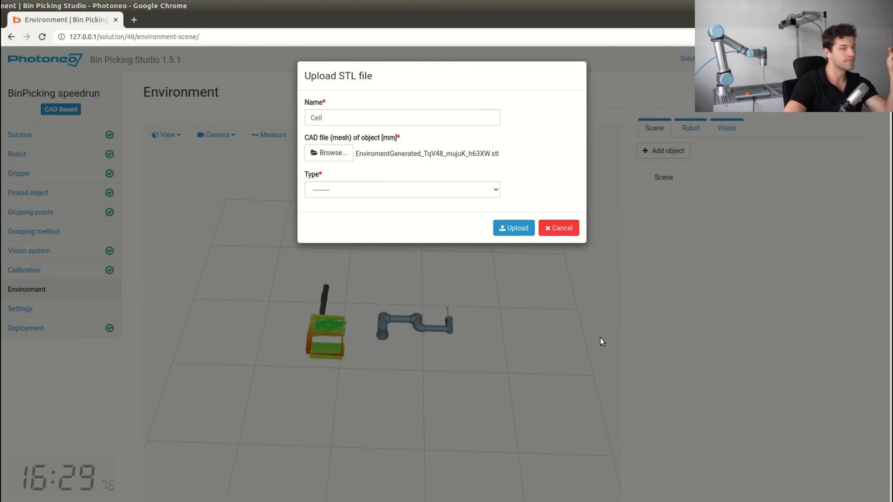
{"action": "left_click", "coordinate": [334, 191]}
{"action": "left_click", "coordinate": [336, 220]}
{"action": "left_click", "coordinate": [512, 236]}
Set the Cell object's Z rotation to 90° so the table and frame face the scanned point cloud
{"action": "left_click_drag", "start_coordinate": [397, 347], "coordinate": [428, 310]}
{"action": "scroll", "coordinate": [397, 325], "scroll_direction": "up", "scroll_amount": 5}
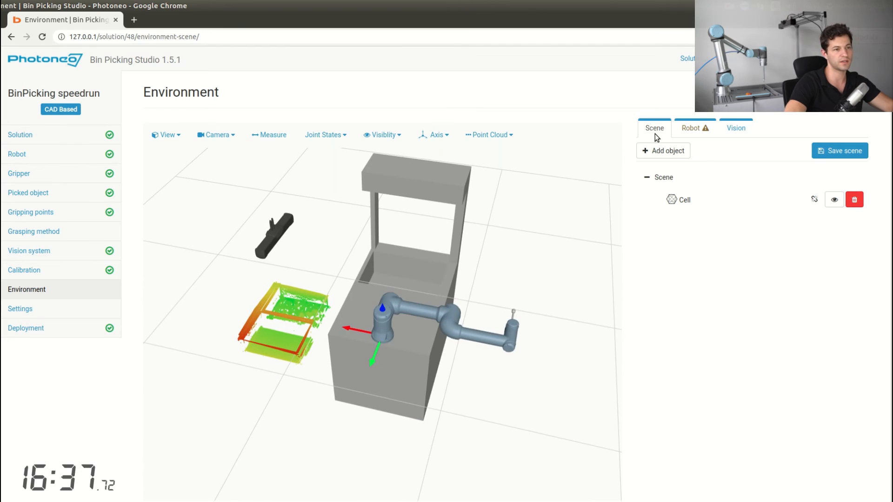
{"action": "left_click", "coordinate": [685, 204]}
{"action": "double_click", "coordinate": [833, 440]}
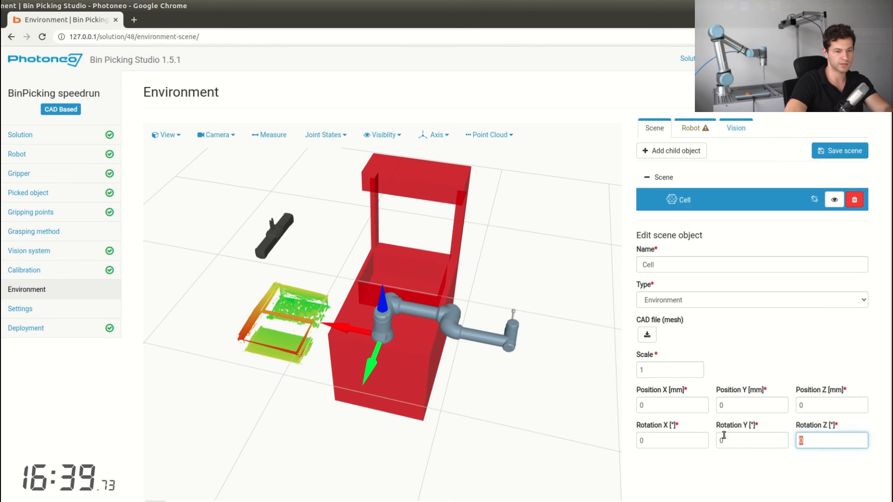
{"action": "type", "text": "90"}
{"action": "left_click_drag", "start_coordinate": [399, 418], "coordinate": [411, 412]}
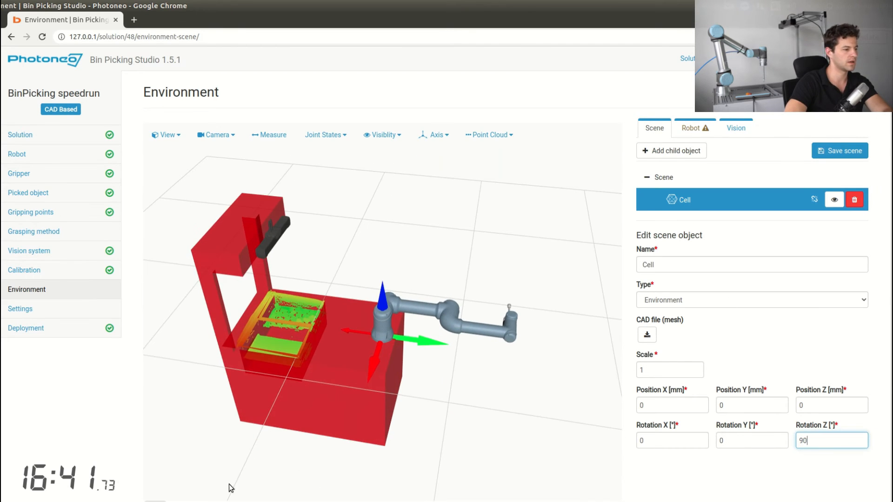
{"action": "left_click", "coordinate": [179, 501]}
{"action": "mouse_move", "coordinate": [398, 361]}
{"action": "left_mouse_down"}
{"action": "mouse_move", "coordinate": [346, 372]}
{"action": "mouse_move", "coordinate": [288, 305]}
{"action": "mouse_move", "coordinate": [426, 374]}
{"action": "mouse_move", "coordinate": [401, 363]}
{"action": "left_mouse_up"}
{"action": "double_click", "coordinate": [809, 441]}
{"action": "type", "text": "90"}
Tilt the Cell about X to about -0.89° to align it with the point cloud, and save the scene
{"action": "left_click_drag", "start_coordinate": [517, 364], "coordinate": [477, 330]}
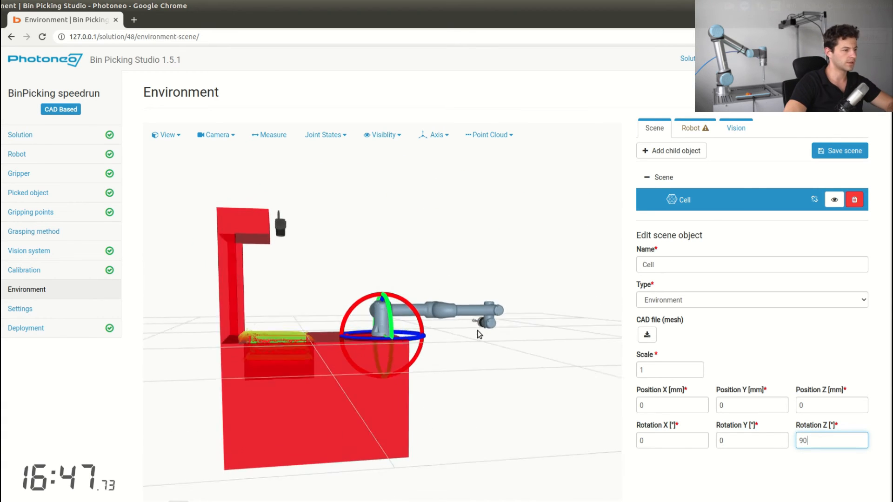
{"action": "scroll", "coordinate": [252, 340], "scroll_direction": "up", "scroll_amount": 5}
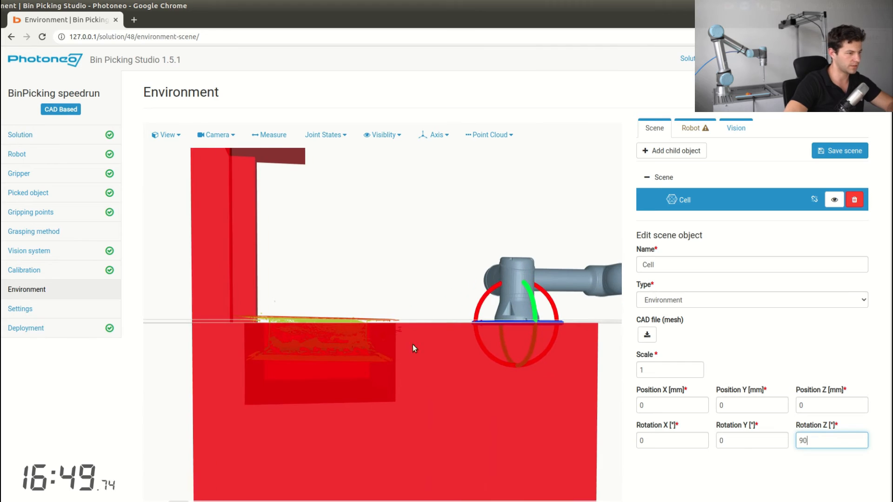
{"action": "left_click_drag", "start_coordinate": [485, 295], "coordinate": [486, 294]}
{"action": "left_click_drag", "start_coordinate": [424, 377], "coordinate": [267, 384]}
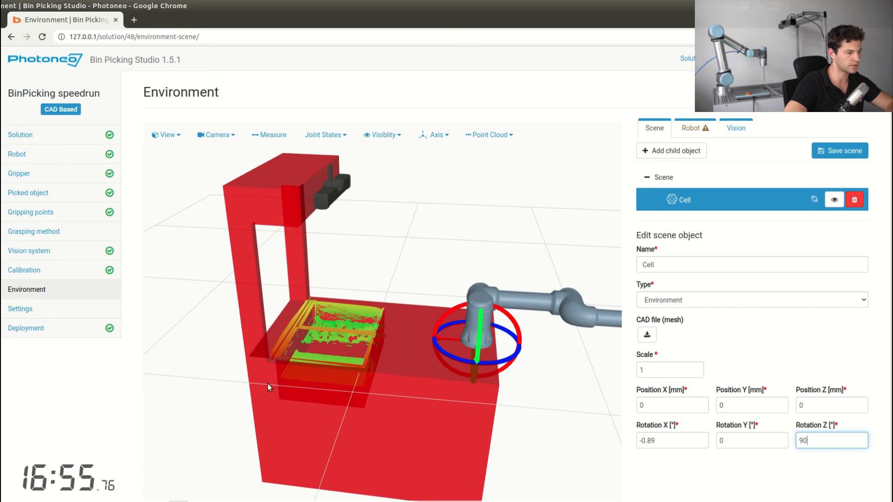
{"action": "left_click", "coordinate": [836, 155]}
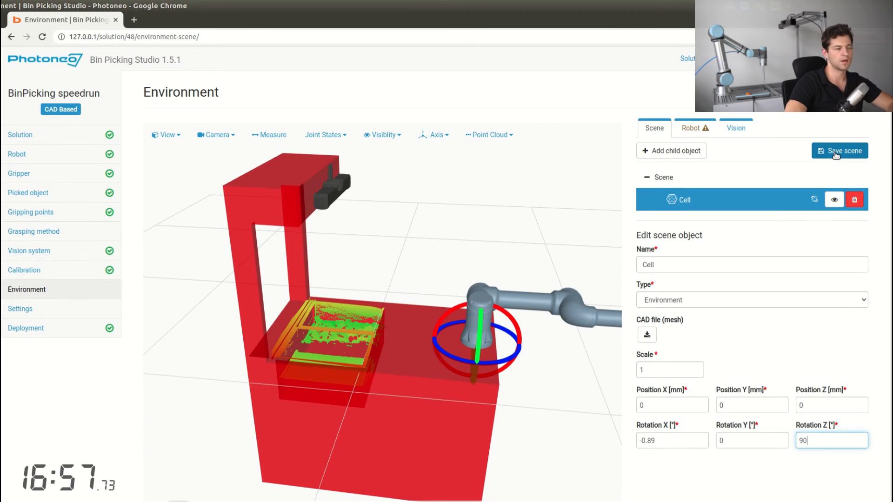
Upload KLT1Generated_a3PDq_vYcyI_ypGdD.stl as a child object of the Cell, named Bin R with type Bin
{"action": "left_click_drag", "start_coordinate": [576, 228], "coordinate": [308, 320]}
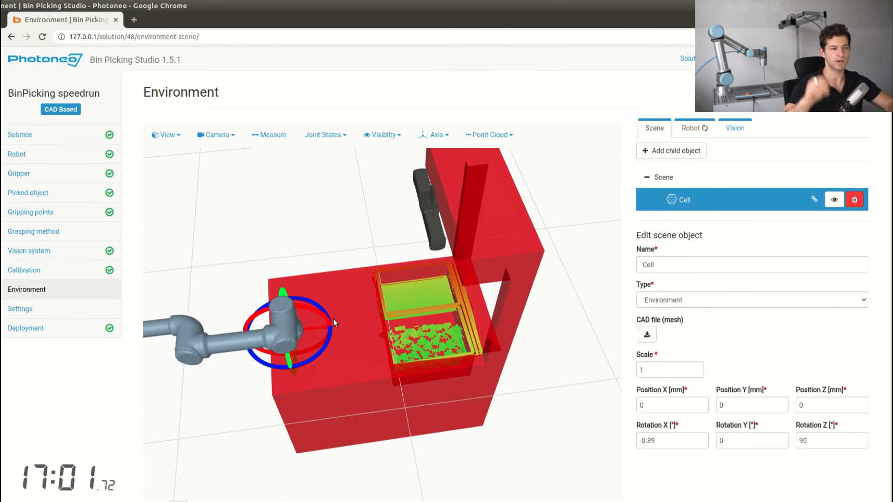
{"action": "left_click", "coordinate": [687, 151]}
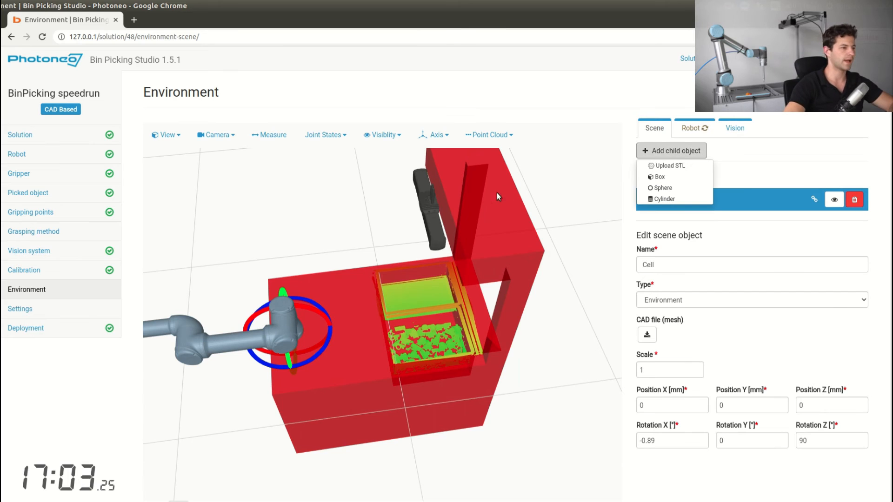
{"action": "left_click", "coordinate": [674, 165]}
{"action": "left_click", "coordinate": [333, 119]}
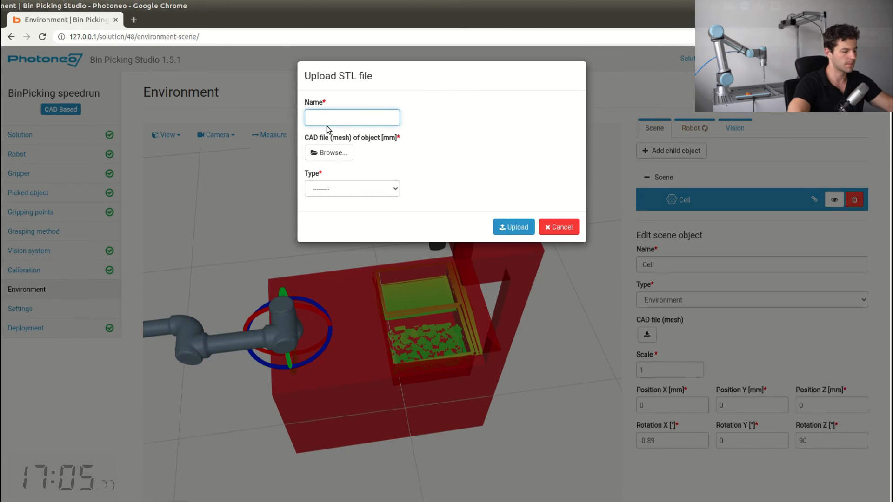
{"action": "type", "text": "Bin R"}
{"action": "left_click", "coordinate": [325, 153]}
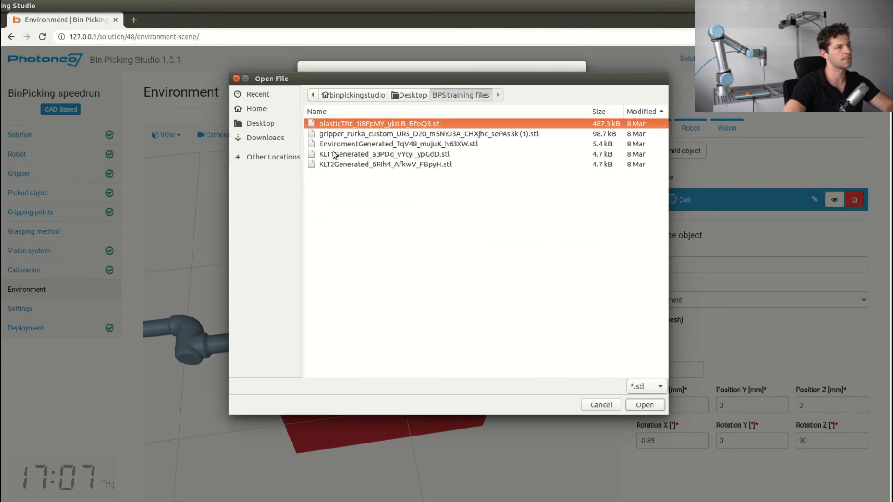
{"action": "left_click", "coordinate": [368, 134]}
{"action": "key", "text": "Down"}
{"action": "key", "text": "Down"}
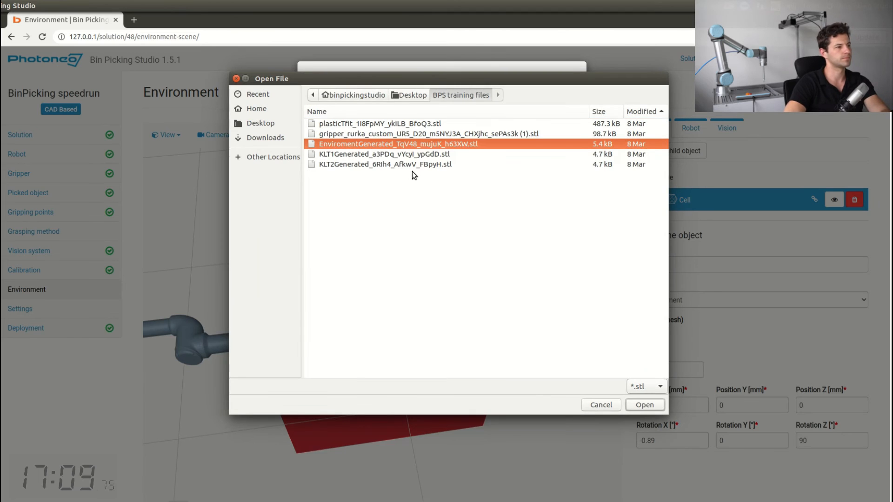
{"action": "key", "text": "Return"}
{"action": "left_click", "coordinate": [367, 194]}
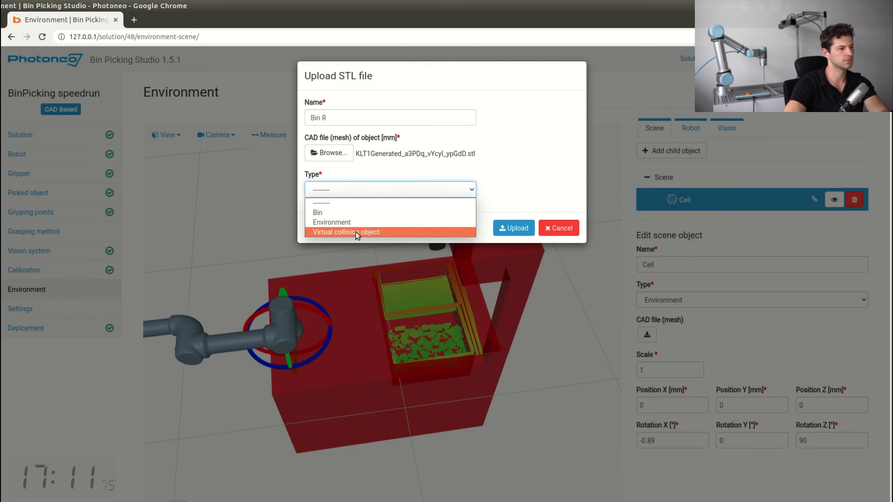
{"action": "left_click", "coordinate": [358, 213]}
{"action": "left_click", "coordinate": [514, 227]}
Add a box collision object as a child of the Cell
{"action": "left_click_drag", "start_coordinate": [513, 227], "coordinate": [446, 417]}
{"action": "scroll", "coordinate": [546, 333], "scroll_direction": "up", "scroll_amount": 4}
{"action": "scroll", "coordinate": [587, 410], "scroll_direction": "down", "scroll_amount": 5}
{"action": "left_click", "coordinate": [673, 153]}
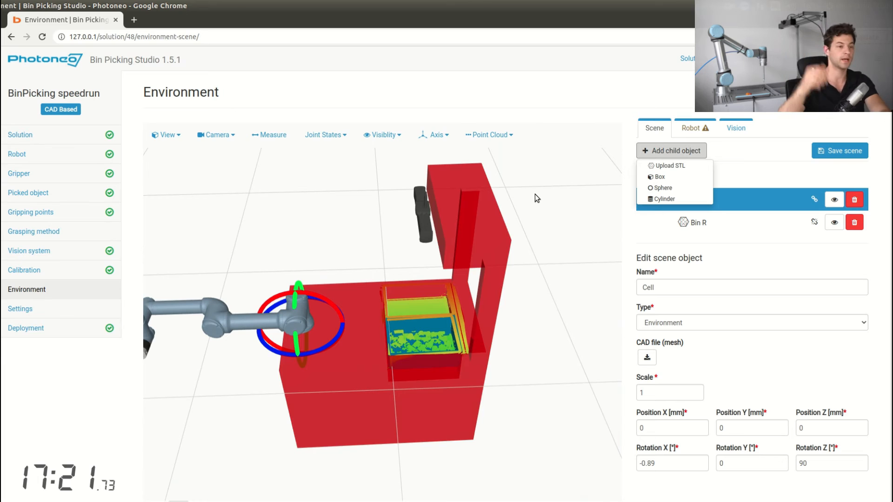
{"action": "left_click", "coordinate": [657, 177]}
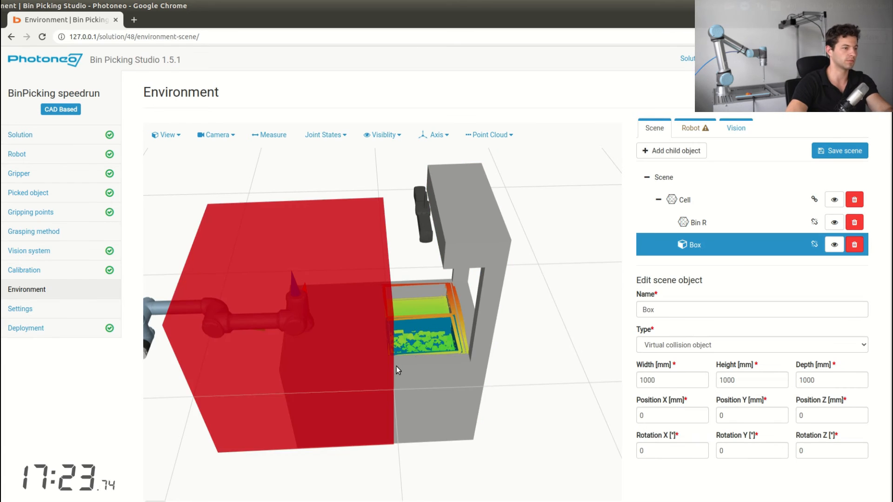
Reshape the box into a wall of about 2175 × 1615 × 154 mm beside the cell, at about X 423, Y -127, Z 308 mm, and save the scene
{"action": "left_click_drag", "start_coordinate": [396, 366], "coordinate": [560, 331]}
{"action": "scroll", "coordinate": [475, 317], "scroll_direction": "down", "scroll_amount": 5}
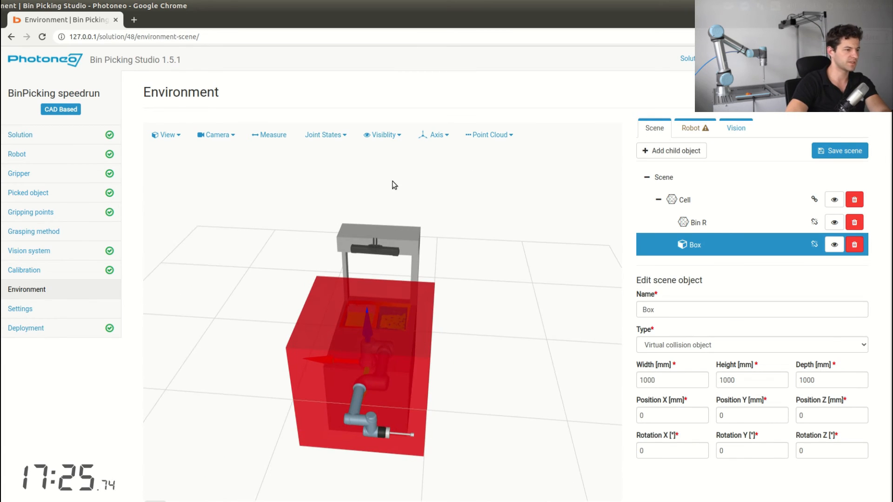
{"action": "left_click", "coordinate": [201, 501]}
{"action": "left_click", "coordinate": [216, 497]}
{"action": "left_click_drag", "start_coordinate": [255, 423], "coordinate": [465, 375]}
{"action": "left_click_drag", "start_coordinate": [345, 325], "coordinate": [256, 328]}
{"action": "left_click_drag", "start_coordinate": [396, 237], "coordinate": [406, 151]}
{"action": "left_click_drag", "start_coordinate": [357, 297], "coordinate": [155, 330]}
{"action": "left_click_drag", "start_coordinate": [250, 320], "coordinate": [189, 344]}
{"action": "left_click_drag", "start_coordinate": [219, 400], "coordinate": [512, 278]}
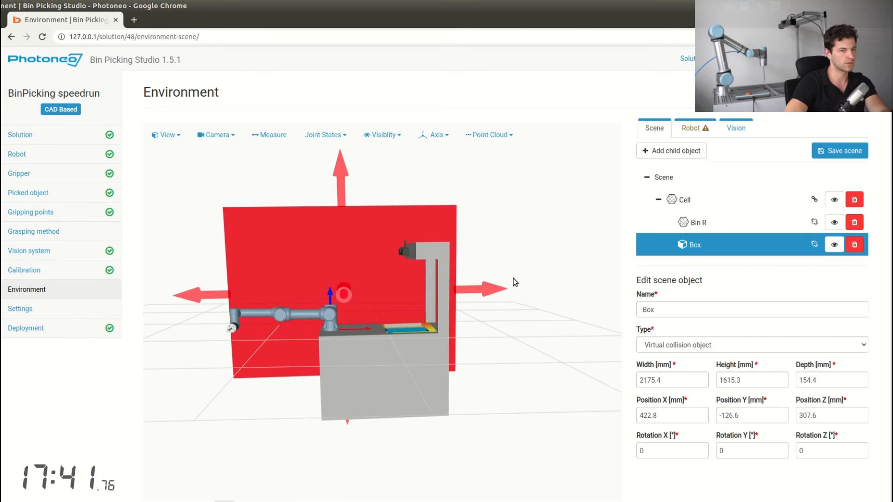
{"action": "left_click", "coordinate": [819, 153]}
Add a second box collision object under the Cell
{"action": "left_click_drag", "start_coordinate": [525, 313], "coordinate": [489, 425]}
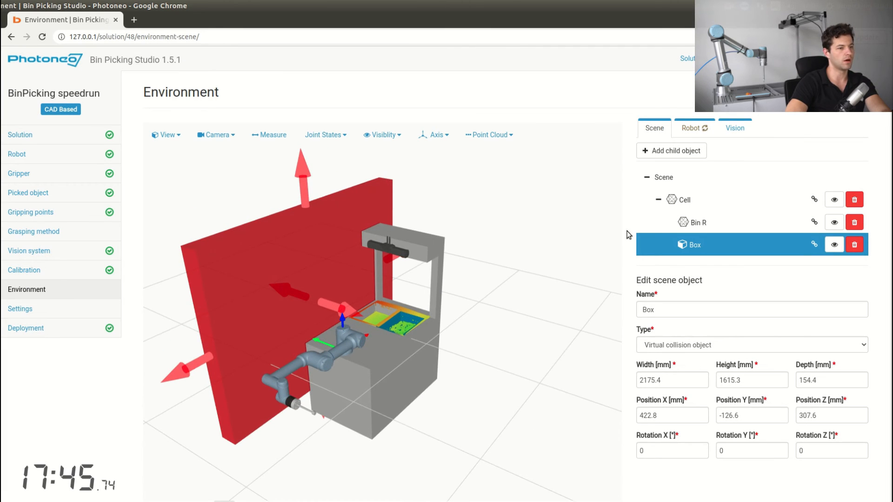
{"action": "left_click", "coordinate": [688, 199]}
{"action": "left_click", "coordinate": [688, 150]}
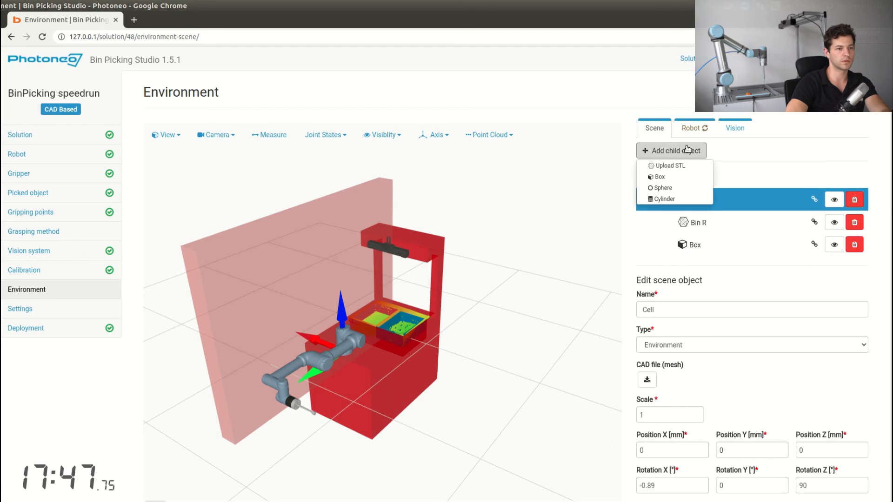
{"action": "left_click", "coordinate": [670, 177]}
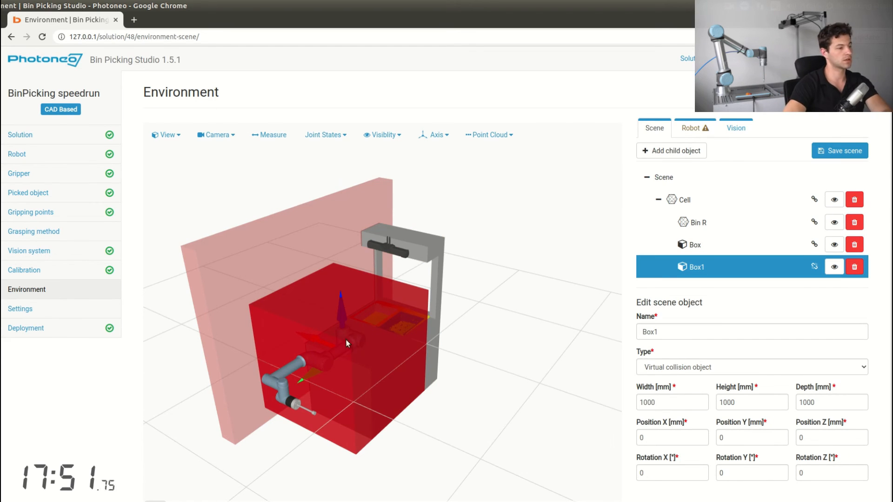
Reshape the second box into an opposite wall of about 1421 × 1427 × 76 mm at X -462, Y -210.6, Z 213.4 mm, and save the scene
{"action": "left_click_drag", "start_coordinate": [302, 409], "coordinate": [389, 365]}
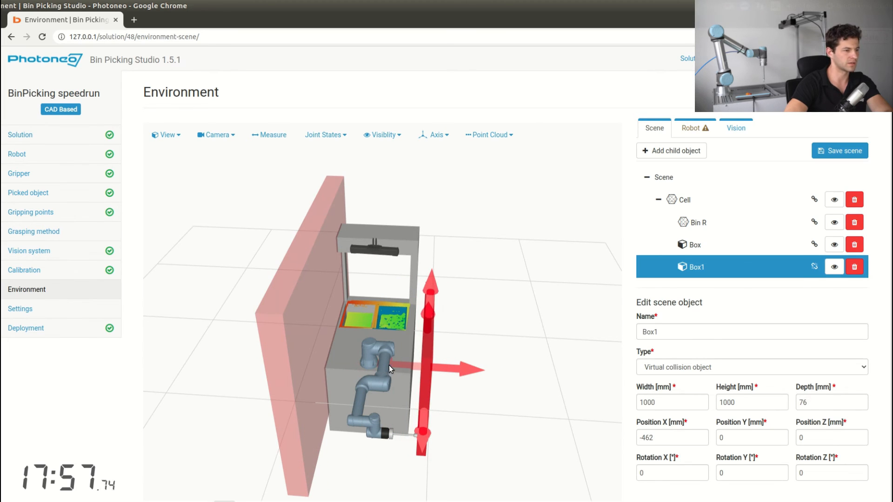
{"action": "left_click_drag", "start_coordinate": [534, 414], "coordinate": [641, 375]}
{"action": "left_click_drag", "start_coordinate": [562, 406], "coordinate": [256, 377]}
{"action": "left_click_drag", "start_coordinate": [329, 252], "coordinate": [327, 214]}
{"action": "left_click_drag", "start_coordinate": [426, 329], "coordinate": [481, 320]}
{"action": "left_click_drag", "start_coordinate": [367, 225], "coordinate": [366, 206]}
{"action": "left_click_drag", "start_coordinate": [245, 299], "coordinate": [465, 382]}
{"action": "left_click", "coordinate": [838, 151]}
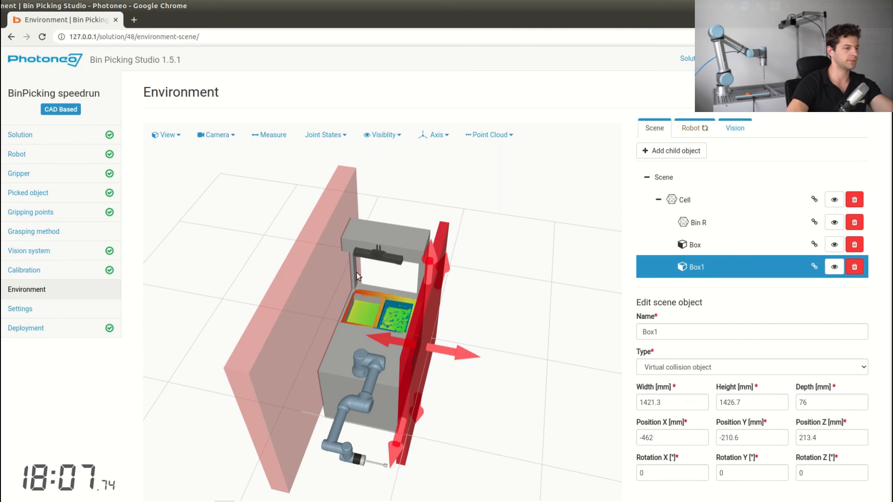
Deploy the bin picking solution, accept the robot safety warning, and examine the parts in the bin in the 3D deployment scene
{"action": "left_click_drag", "start_coordinate": [497, 331], "coordinate": [433, 330]}
{"action": "left_click", "coordinate": [26, 333]}
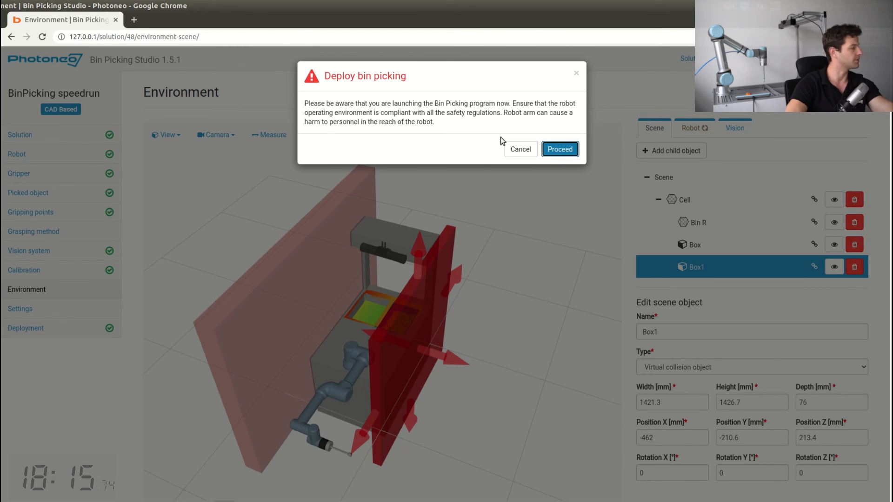
{"action": "left_click", "coordinate": [565, 151]}
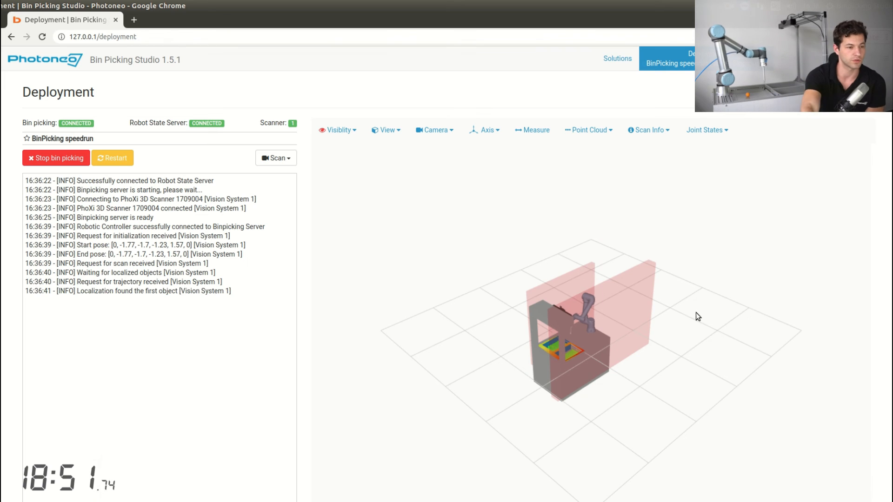
{"action": "scroll", "coordinate": [494, 432], "scroll_direction": "up", "scroll_amount": 10}
{"action": "left_click_drag", "start_coordinate": [433, 415], "coordinate": [758, 402]}
{"action": "scroll", "coordinate": [640, 378], "scroll_direction": "up", "scroll_amount": 10}
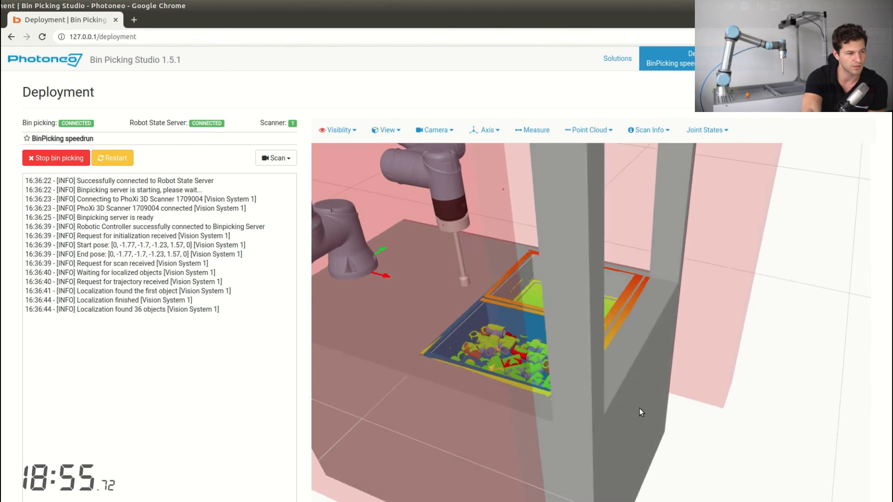
Colour the point cloud black in the deployment scene and view the bin contents and the planned picking path
{"action": "left_click_drag", "start_coordinate": [639, 408], "coordinate": [667, 415]}
{"action": "scroll", "coordinate": [651, 421], "scroll_direction": "up", "scroll_amount": 3}
{"action": "middle_click_drag", "start_coordinate": [630, 427], "coordinate": [625, 368]}
{"action": "left_click_drag", "start_coordinate": [625, 367], "coordinate": [593, 401]}
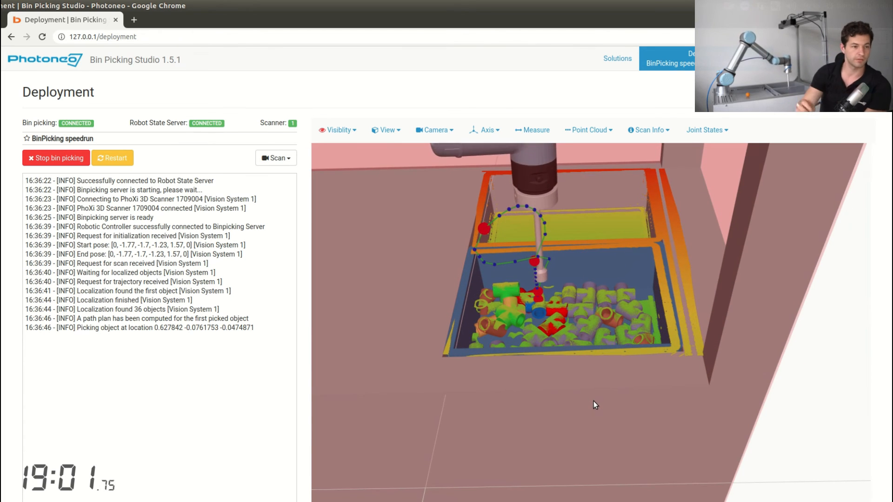
{"action": "left_click", "coordinate": [601, 133]}
{"action": "left_click", "coordinate": [623, 252]}
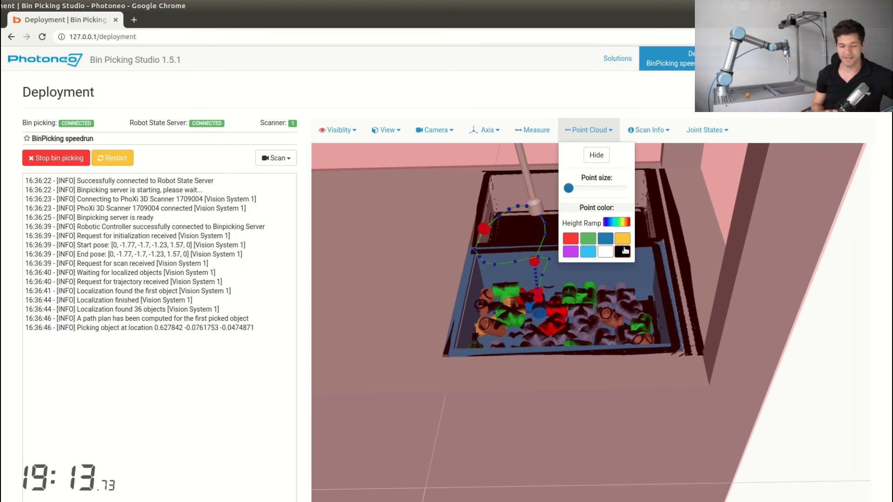
{"action": "left_click_drag", "start_coordinate": [563, 399], "coordinate": [579, 416]}
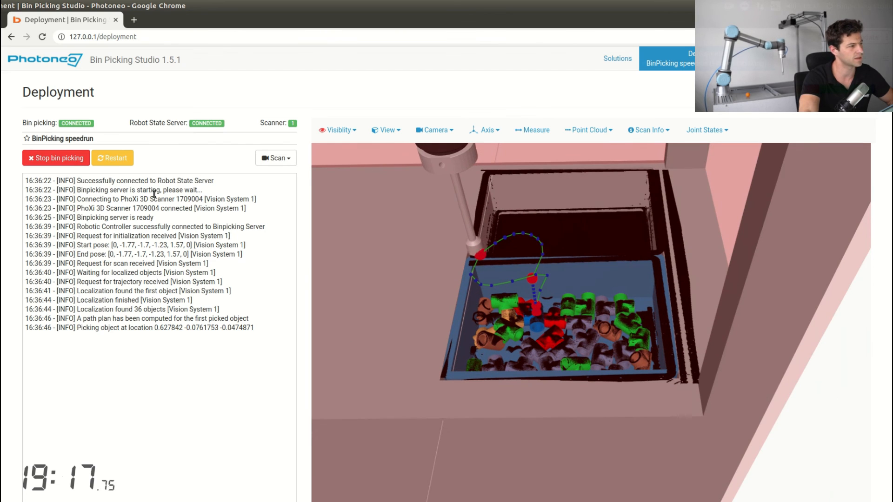
Stop the bin picking and open the tool point settings of the Vacuum Gripper speedrun in the BinPicking speedrun solution
{"action": "left_click", "coordinate": [75, 160]}
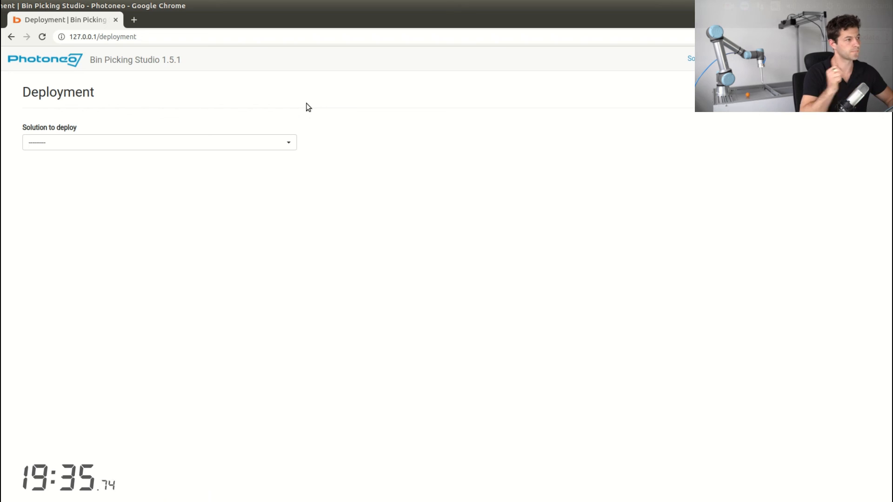
{"action": "left_click", "coordinate": [687, 58]}
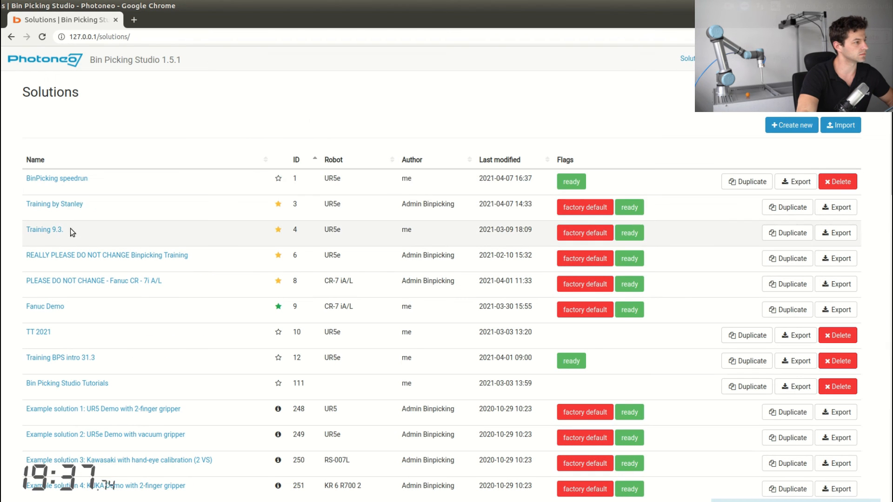
{"action": "left_click", "coordinate": [55, 177]}
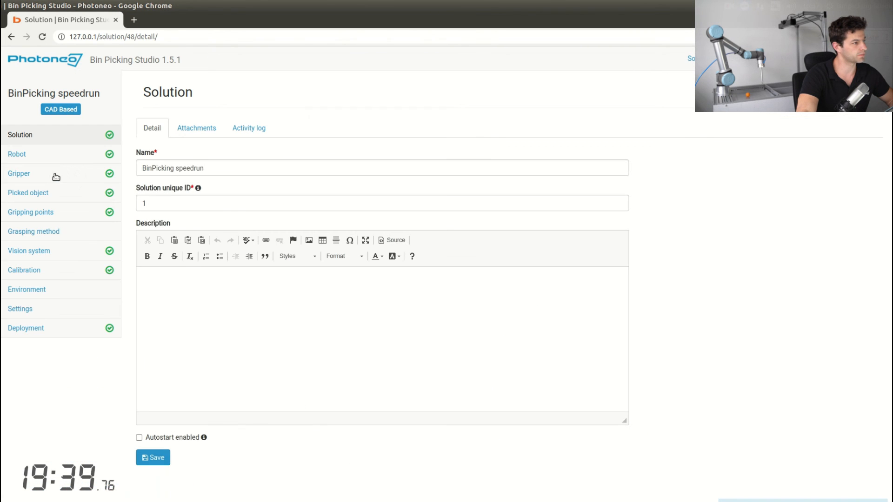
{"action": "left_click", "coordinate": [17, 174]}
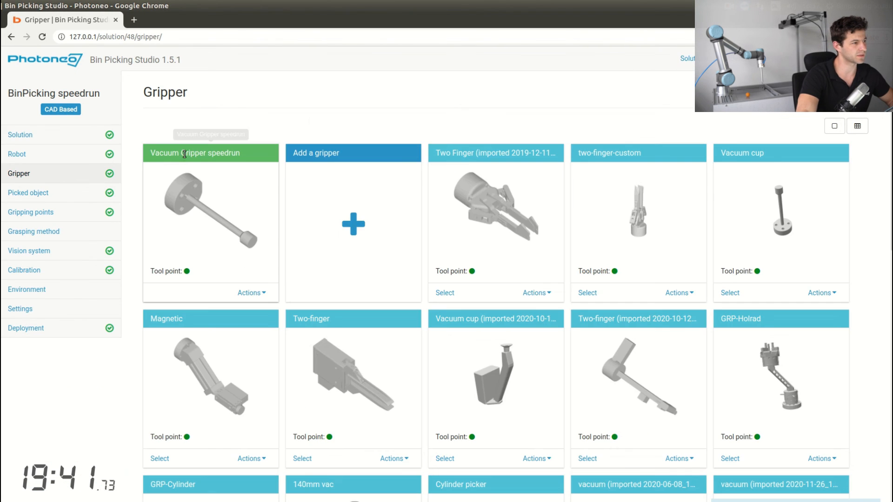
{"action": "scroll", "coordinate": [307, 335], "scroll_direction": "down", "scroll_amount": 4}
{"action": "scroll", "coordinate": [323, 348], "scroll_direction": "up", "scroll_amount": 4}
{"action": "left_click", "coordinate": [251, 292]}
{"action": "left_click", "coordinate": [235, 315]}
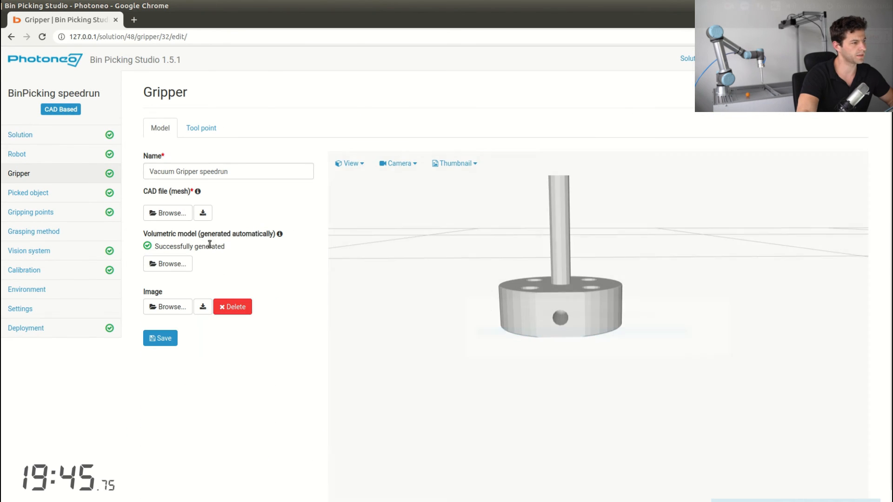
{"action": "left_click", "coordinate": [201, 131]}
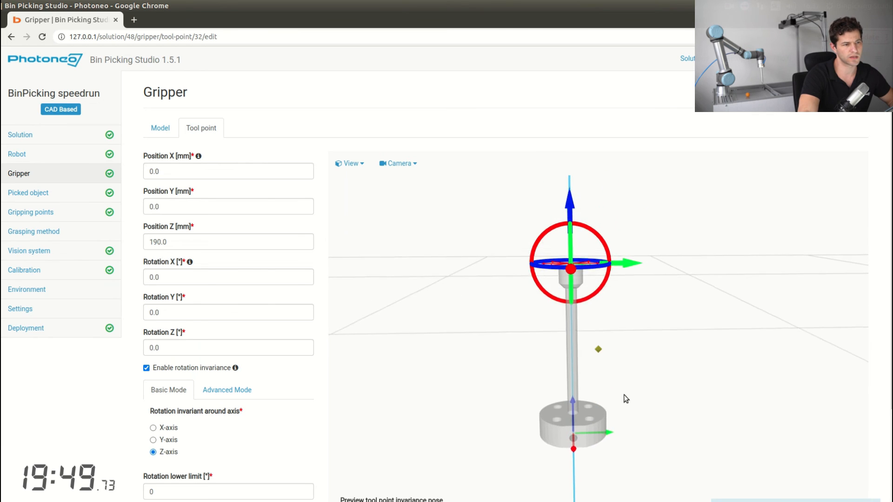
Lower the gripper's tool point to Z 185.3424 mm and save it
{"action": "mouse_move", "coordinate": [559, 237]}
{"action": "left_mouse_down"}
{"action": "mouse_move", "coordinate": [537, 248]}
{"action": "mouse_move", "coordinate": [558, 238]}
{"action": "mouse_move", "coordinate": [559, 247]}
{"action": "left_mouse_up"}
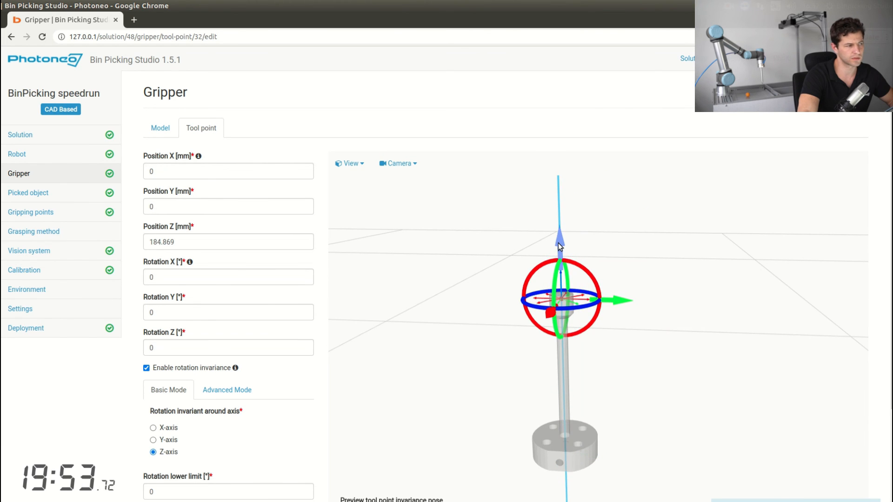
{"action": "left_click", "coordinate": [160, 241]}
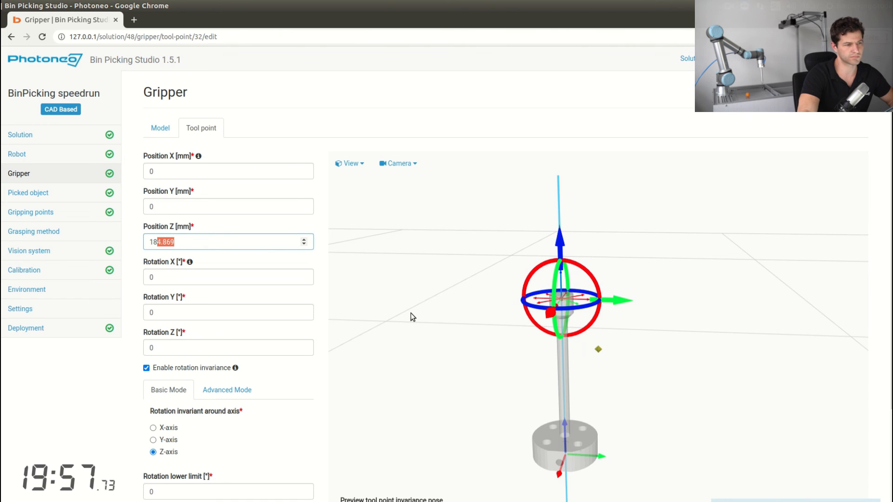
{"action": "left_click_drag", "start_coordinate": [561, 241], "coordinate": [560, 241]}
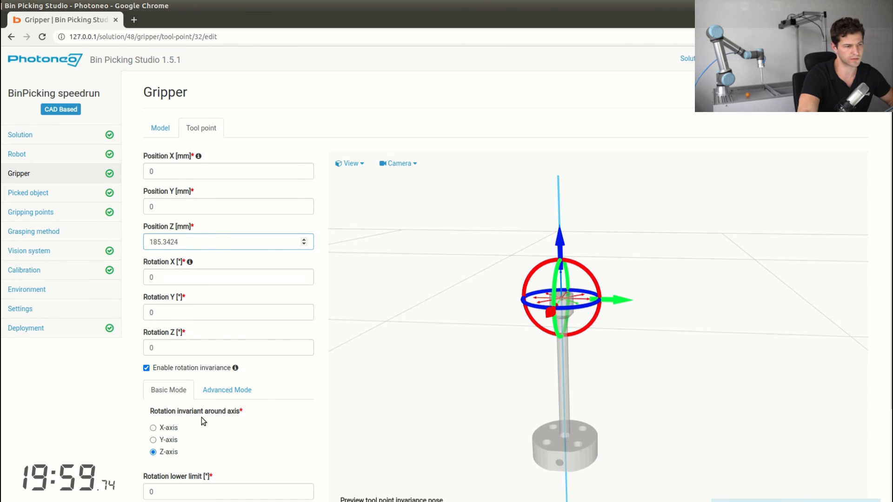
{"action": "scroll", "coordinate": [201, 417], "scroll_direction": "down", "scroll_amount": 3}
{"action": "left_click", "coordinate": [158, 490]}
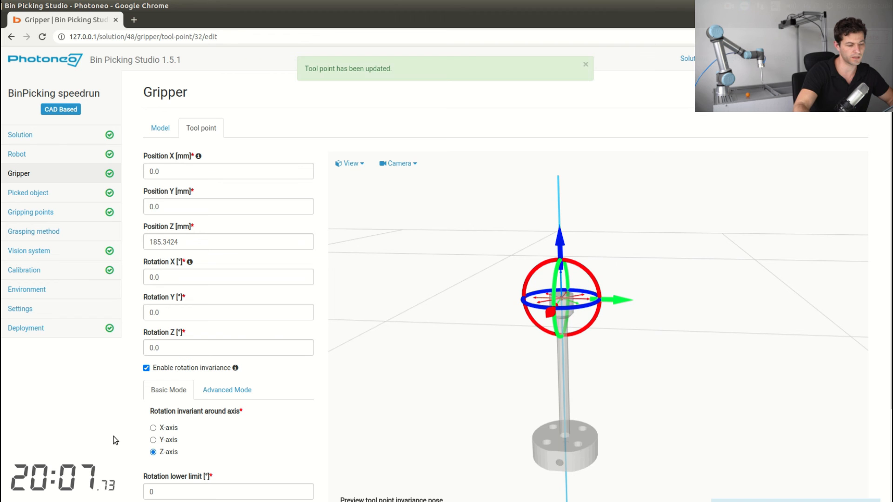
Deploy the solution again with the corrected tool point, accepting the robot safety warning, and bring the bin and robot into view
{"action": "left_click", "coordinate": [31, 333]}
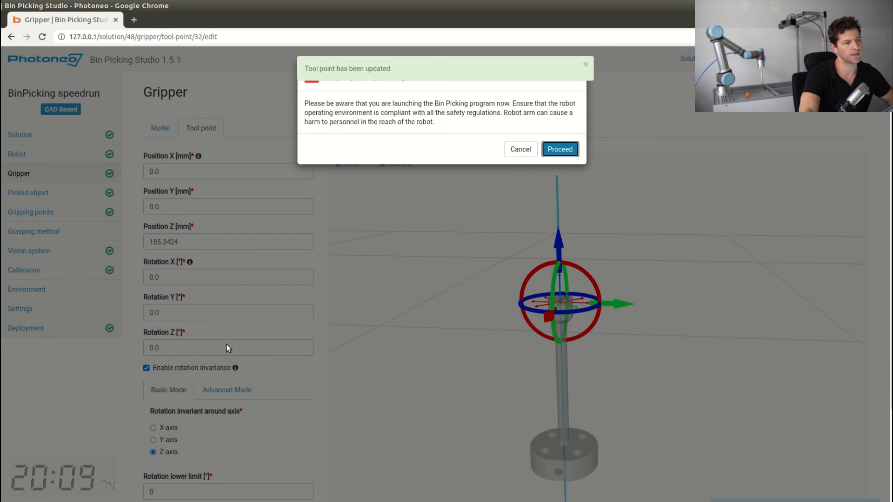
{"action": "left_click", "coordinate": [556, 151]}
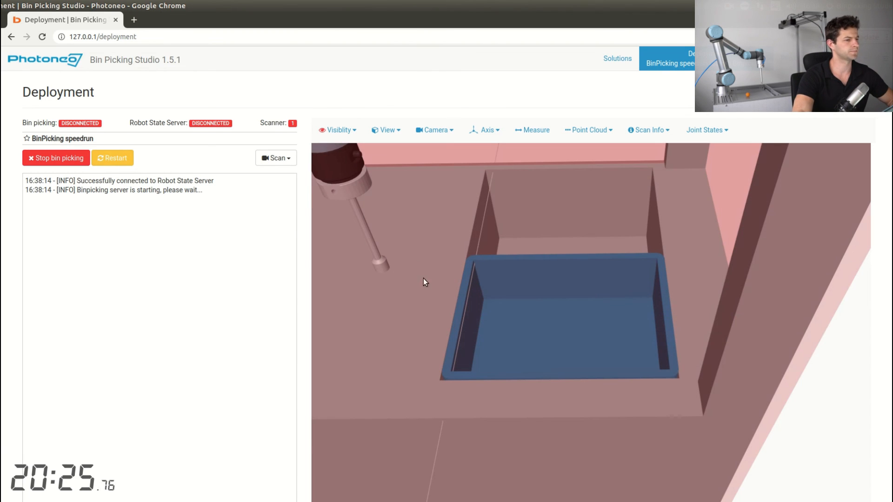
{"action": "scroll", "coordinate": [486, 326], "scroll_direction": "up", "scroll_amount": 5}
{"action": "scroll", "coordinate": [486, 327], "scroll_direction": "down", "scroll_amount": 10}
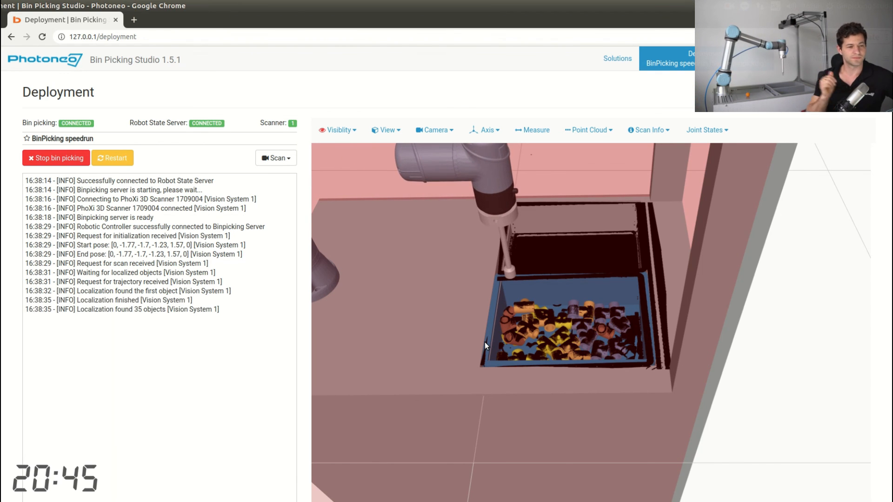
Examine the localized parts, the planned picking paths and the robot's motion over the bin during the picking cycles
{"action": "left_click_drag", "start_coordinate": [484, 239], "coordinate": [574, 364]}
{"action": "scroll", "coordinate": [590, 413], "scroll_direction": "up", "scroll_amount": 6}
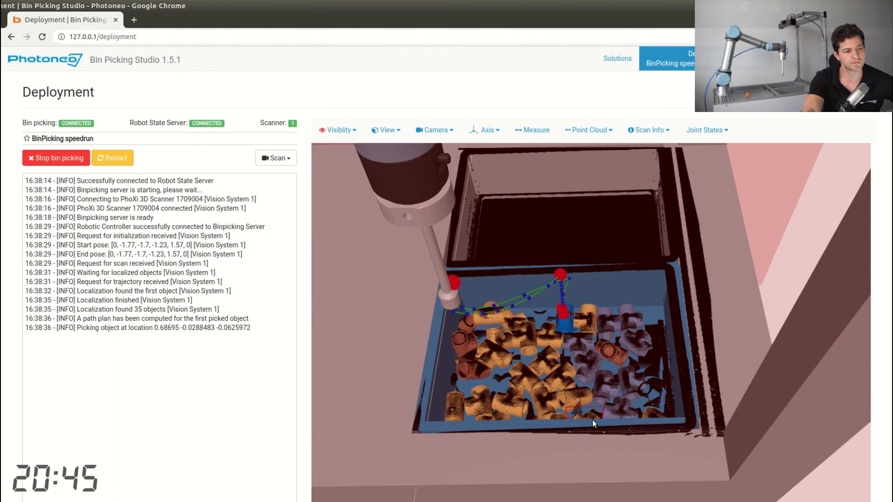
{"action": "left_click_drag", "start_coordinate": [589, 439], "coordinate": [594, 458]}
{"action": "scroll", "coordinate": [596, 457], "scroll_direction": "down", "scroll_amount": 3}
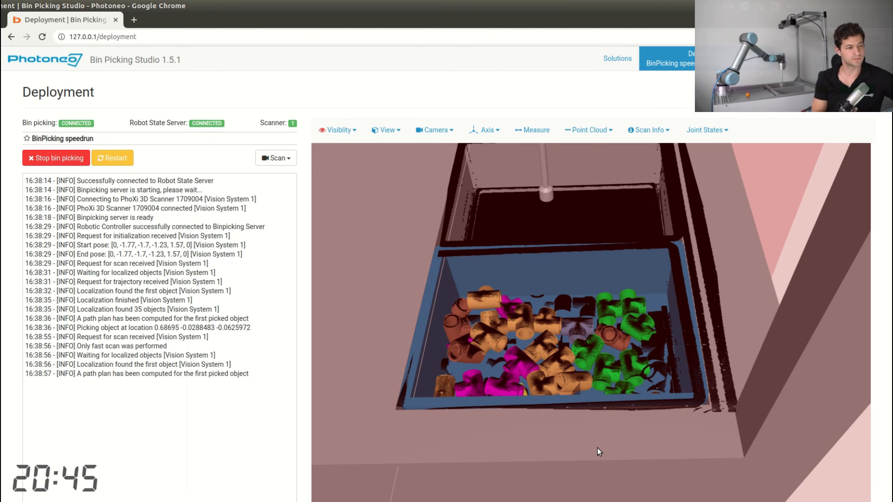
{"action": "scroll", "coordinate": [538, 441], "scroll_direction": "down", "scroll_amount": 5}
{"action": "left_click_drag", "start_coordinate": [536, 461], "coordinate": [588, 470]}
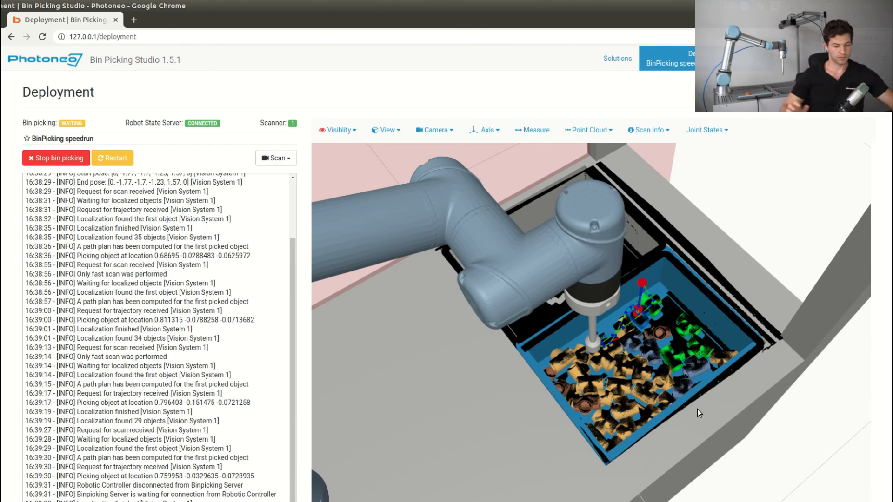
{"action": "left_click_drag", "start_coordinate": [664, 423], "coordinate": [595, 420]}
{"action": "left_click_drag", "start_coordinate": [541, 439], "coordinate": [556, 424]}
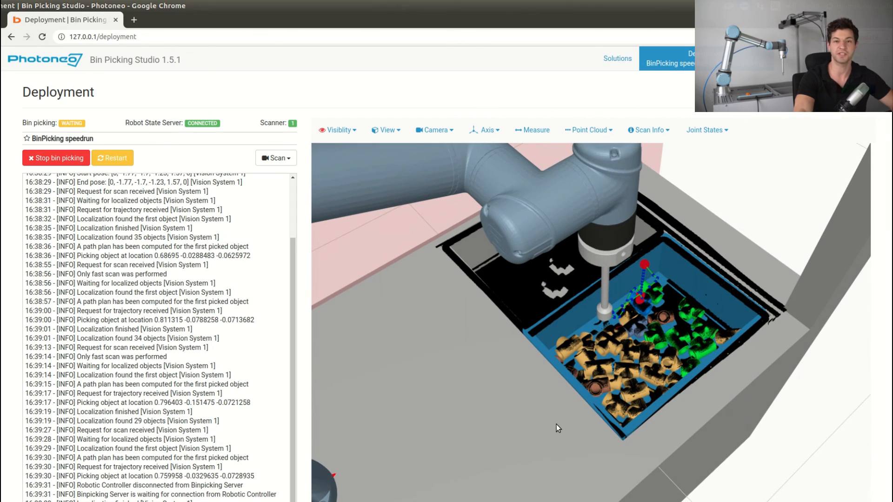